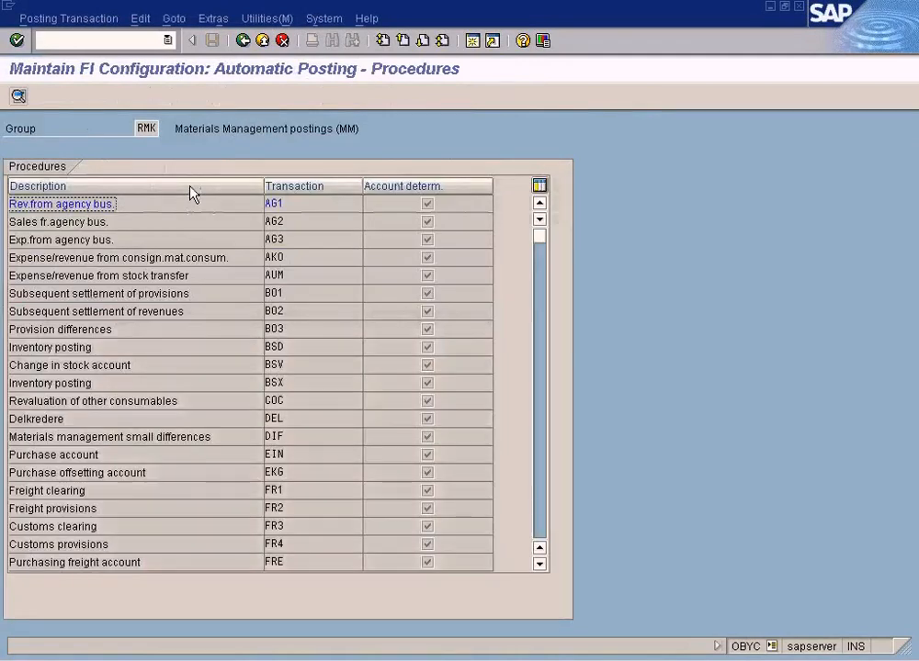
{"action": "left_click", "coordinate": [251, 276]}
{"action": "left_click", "coordinate": [273, 364]}
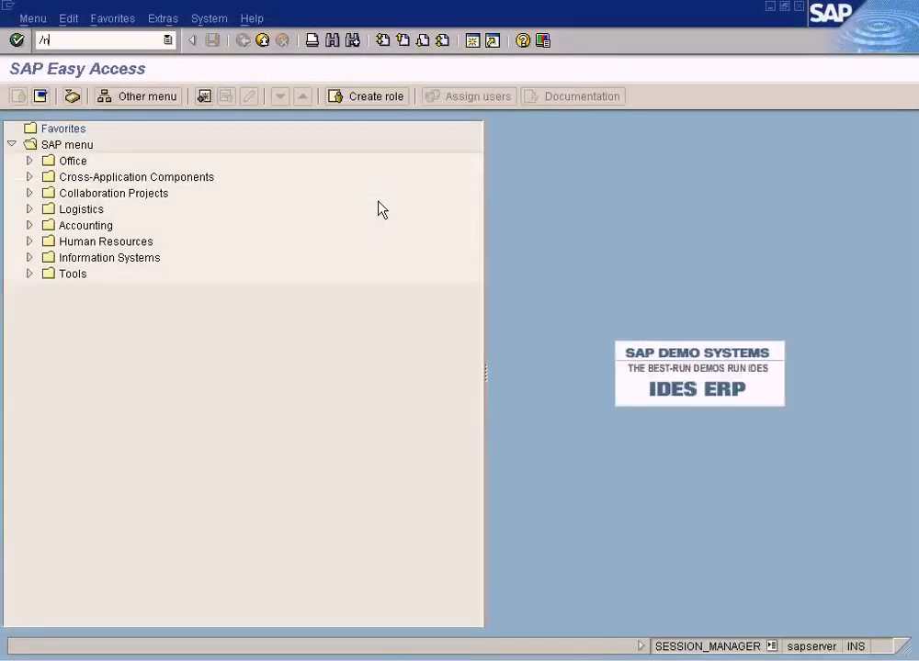
Open the SPRO implementation guide at Materials Management, Valuation and Account Assignment, Account Determination, Account Determination Without Wizard
{"action": "type", "text": "/nspro"}
{"action": "key", "text": "Return"}
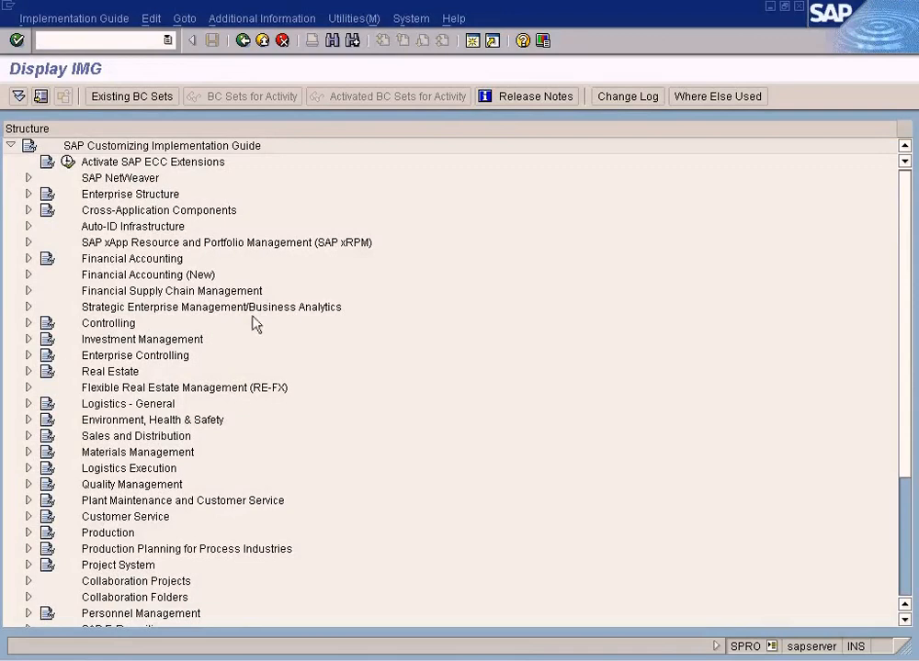
{"action": "left_click", "coordinate": [29, 453]}
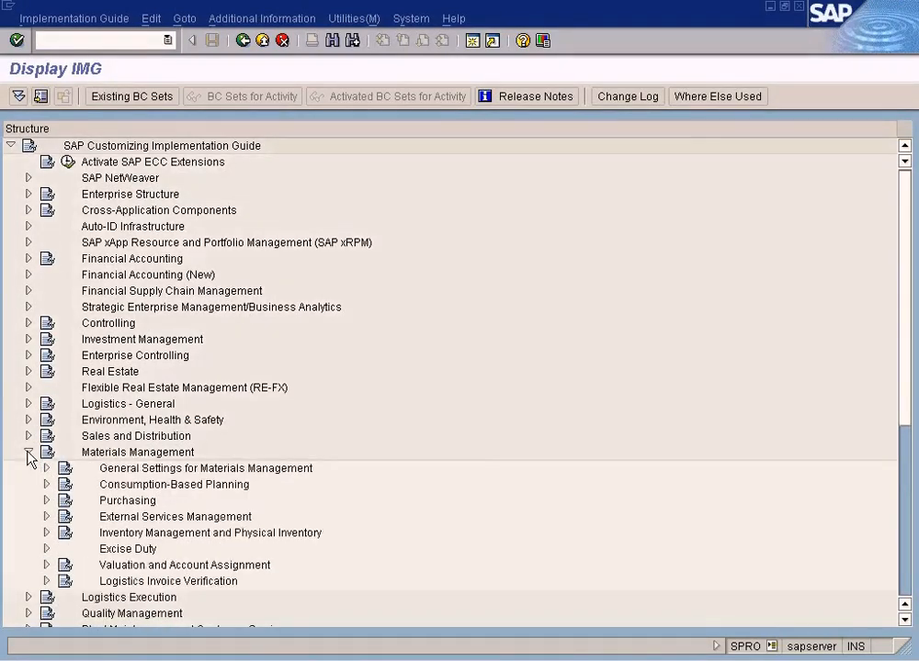
{"action": "scroll", "coordinate": [905, 404], "scroll_direction": "down", "scroll_amount": 2}
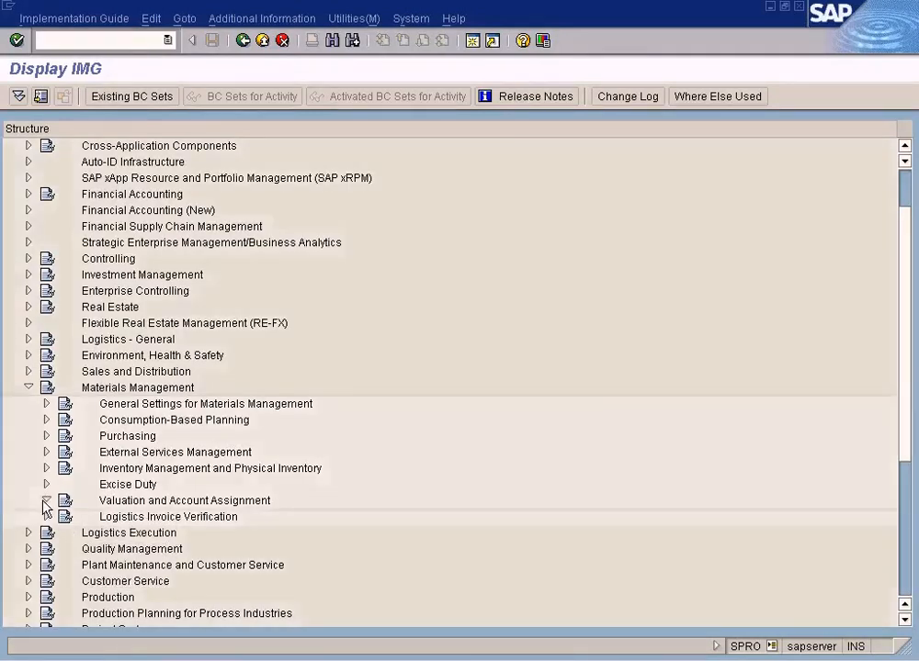
{"action": "left_click", "coordinate": [46, 500]}
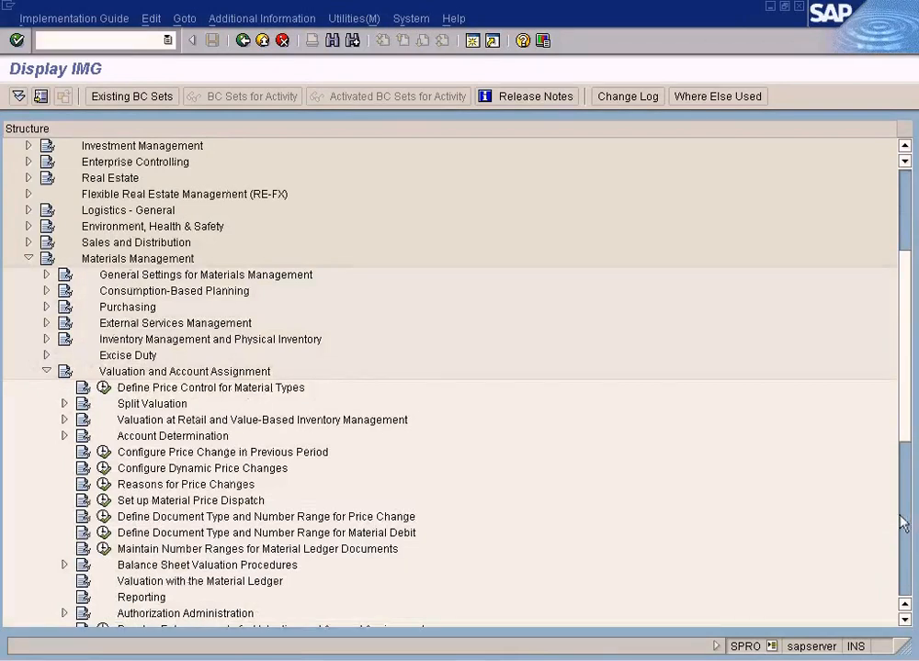
{"action": "left_click_drag", "start_coordinate": [901, 462], "coordinate": [902, 481]}
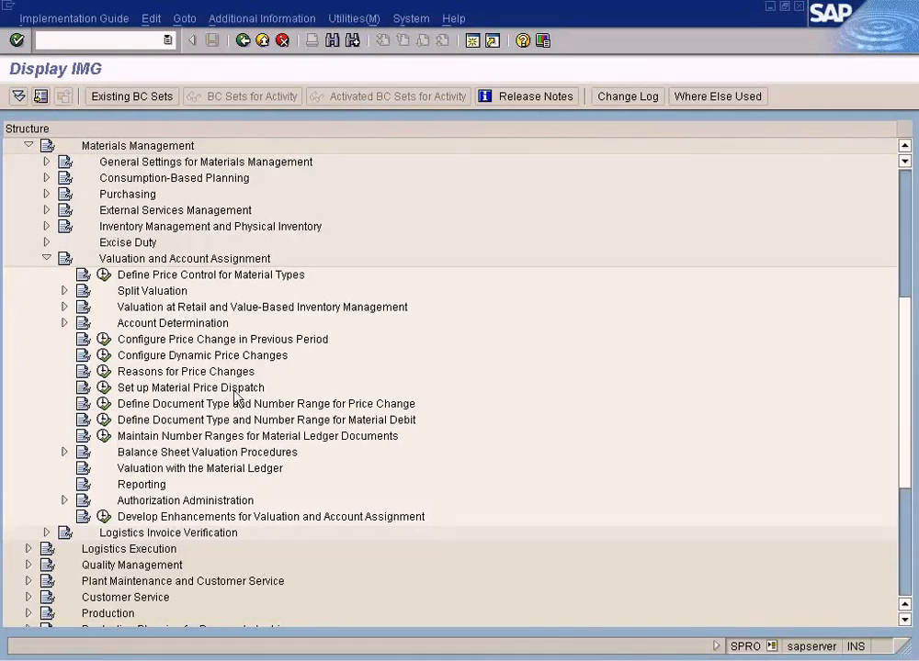
{"action": "left_click", "coordinate": [64, 323]}
{"action": "left_click", "coordinate": [82, 355]}
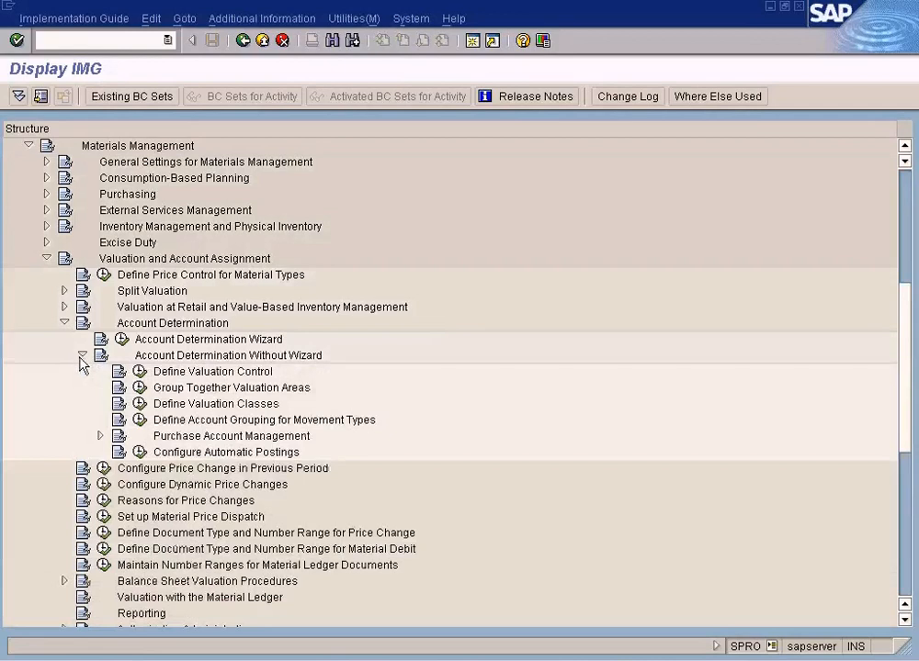
Run Configure Automatic Postings, cancel the valuation area check, and display the account assignment procedures
{"action": "left_click", "coordinate": [140, 453]}
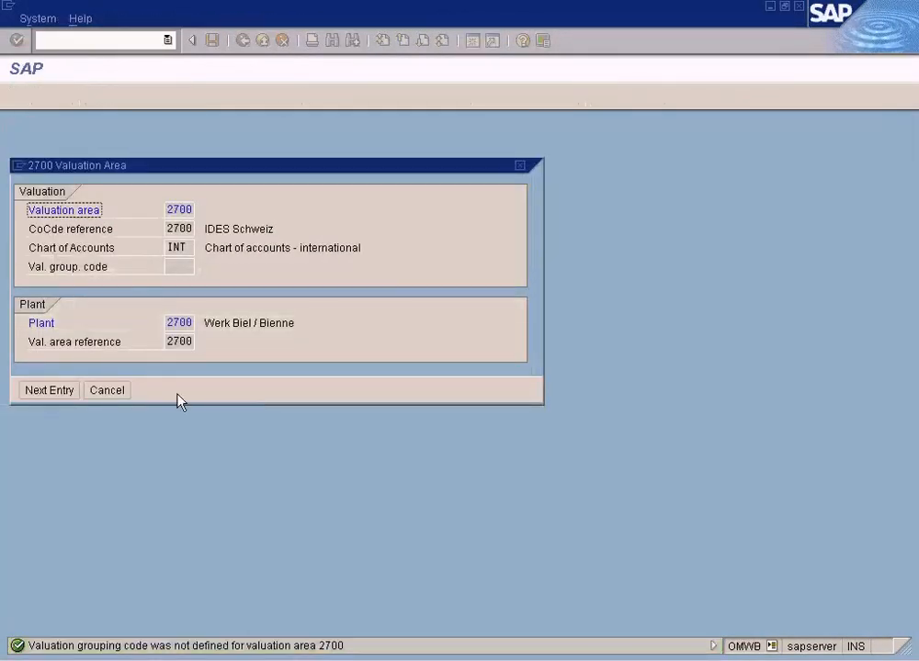
{"action": "left_click", "coordinate": [107, 390]}
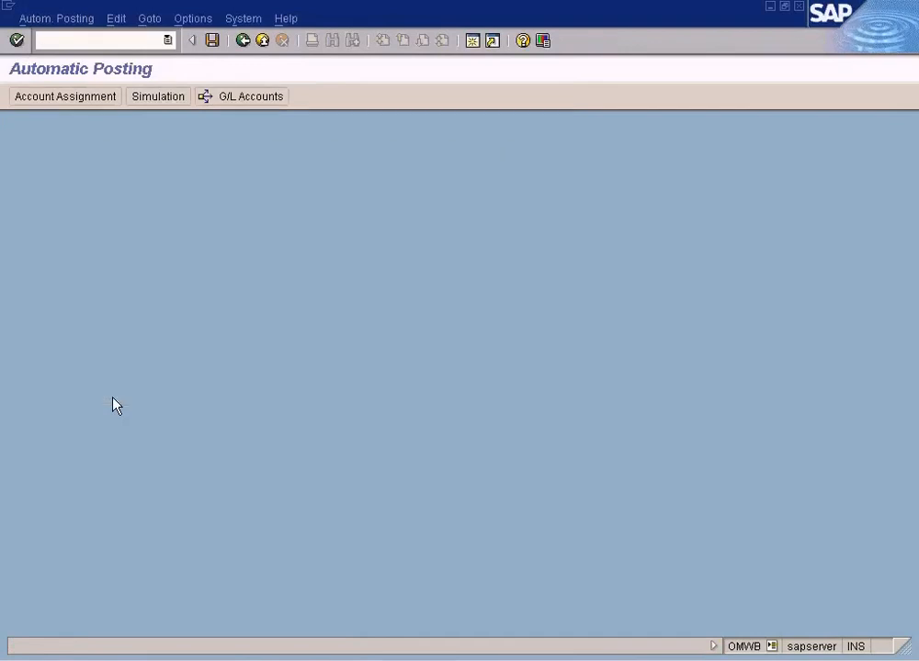
{"action": "left_click", "coordinate": [83, 101]}
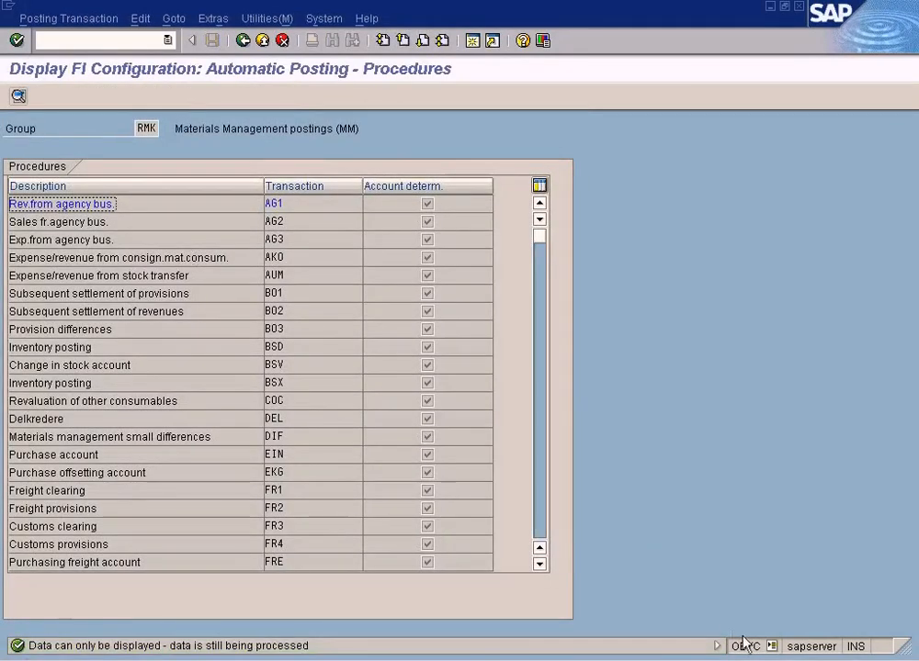
Open the Materials Management automatic posting procedures in maintenance mode with transaction OBYC and look through the procedure list
{"action": "left_click", "coordinate": [286, 313]}
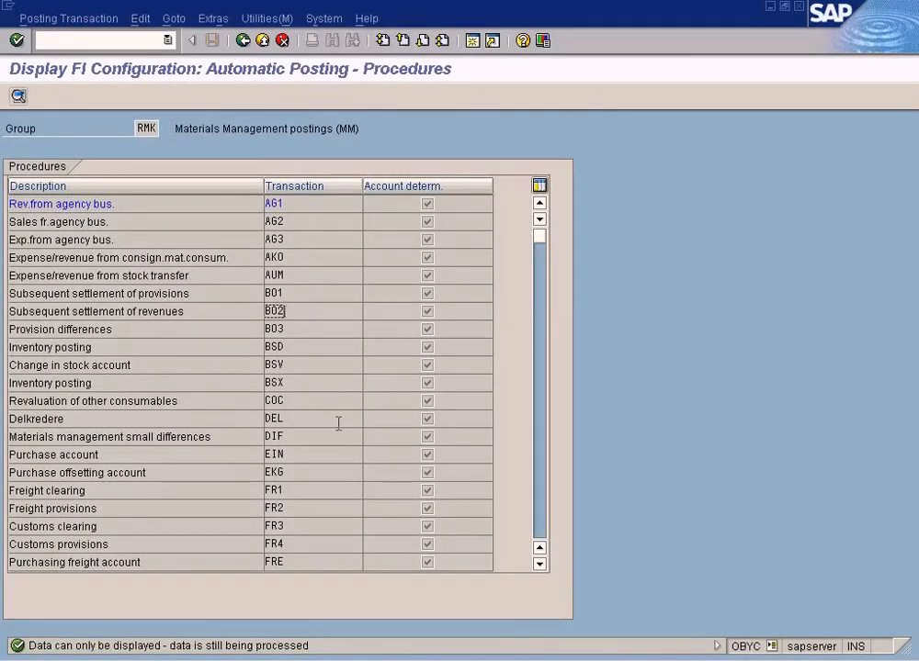
{"action": "key", "text": "Return"}
{"action": "left_click", "coordinate": [274, 364]}
{"action": "left_click", "coordinate": [137, 40]}
{"action": "key", "text": "Return"}
{"action": "left_click", "coordinate": [116, 42]}
{"action": "key", "text": "Return"}
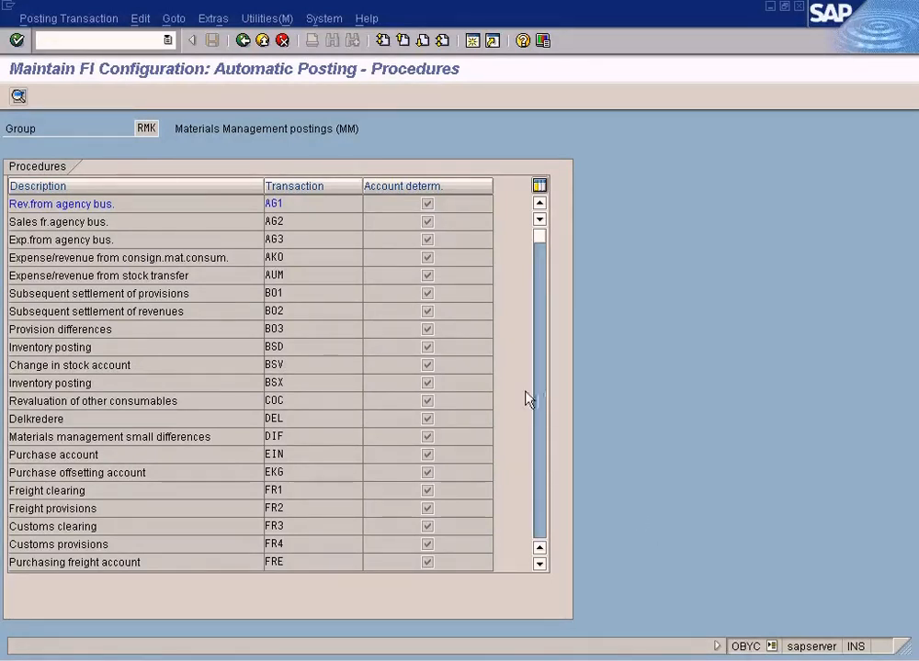
{"action": "left_click", "coordinate": [542, 445]}
{"action": "left_click", "coordinate": [543, 445]}
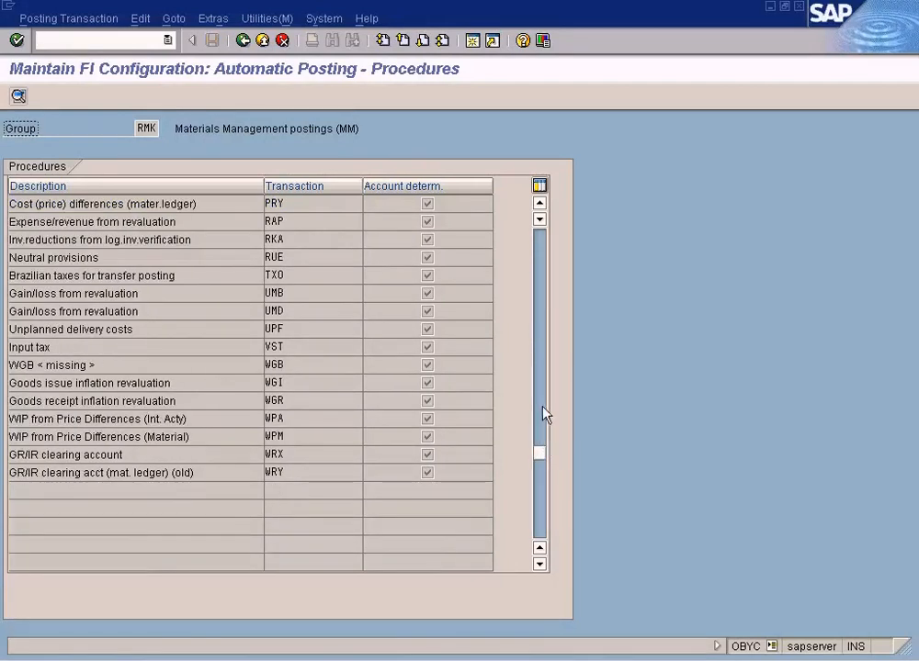
{"action": "left_click", "coordinate": [540, 255]}
{"action": "left_click", "coordinate": [541, 256]}
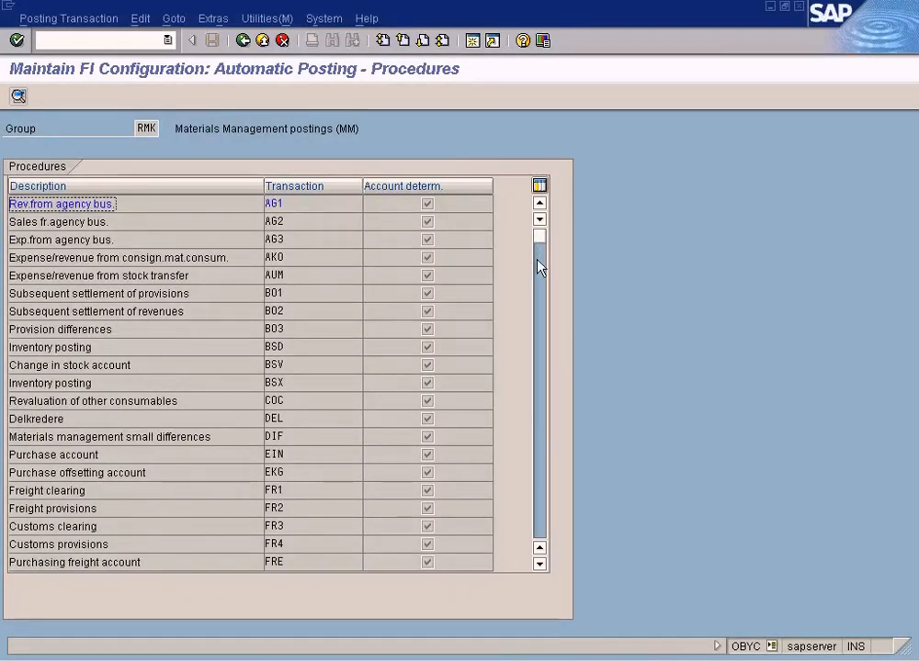
Try to open a new session, dismiss the message, and switch to the session displaying material TYRE-A
{"action": "left_click", "coordinate": [472, 41]}
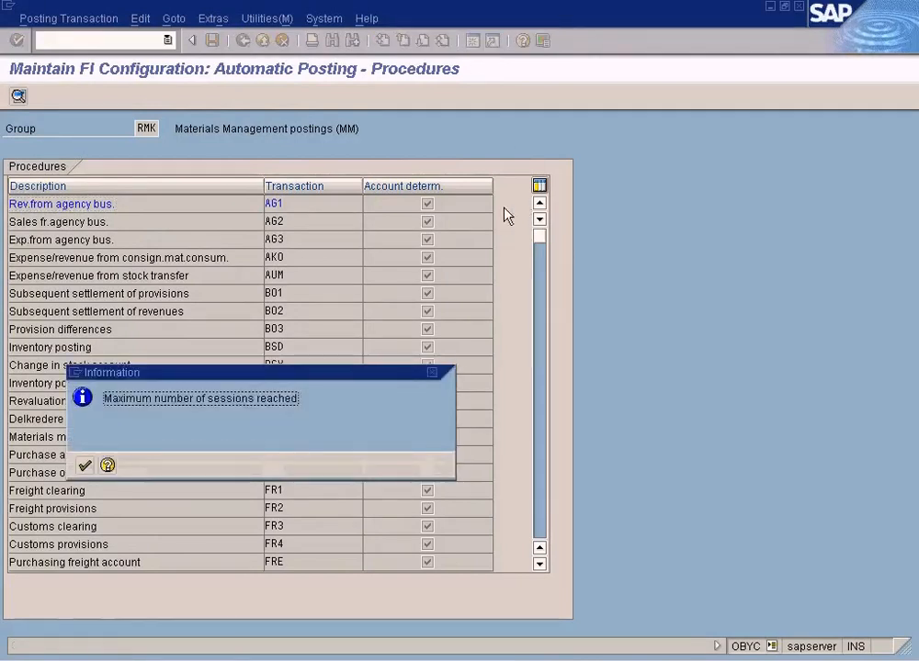
{"action": "left_click", "coordinate": [85, 465]}
{"action": "left_click", "coordinate": [290, 660]}
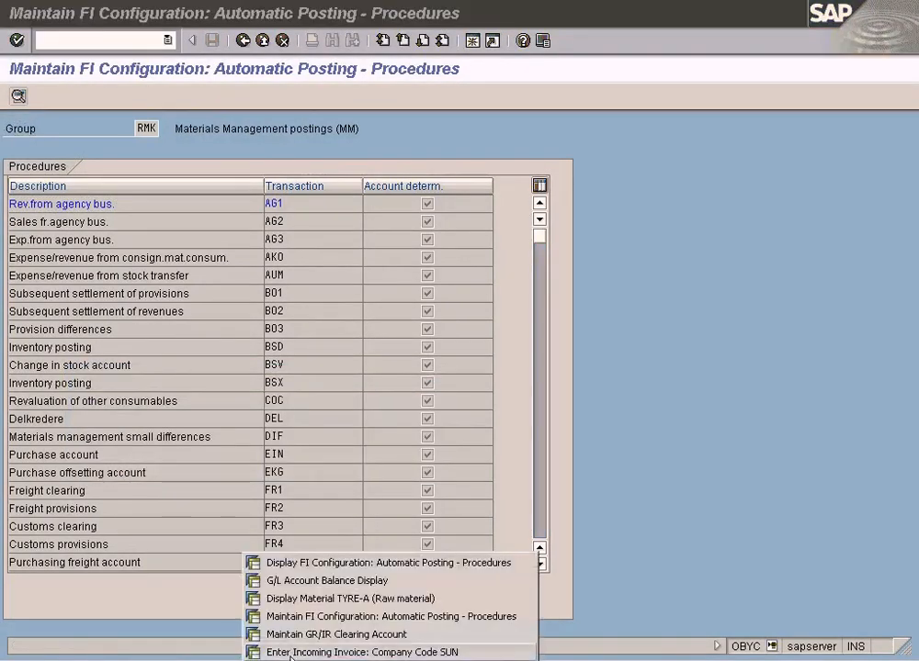
{"action": "left_click", "coordinate": [309, 601]}
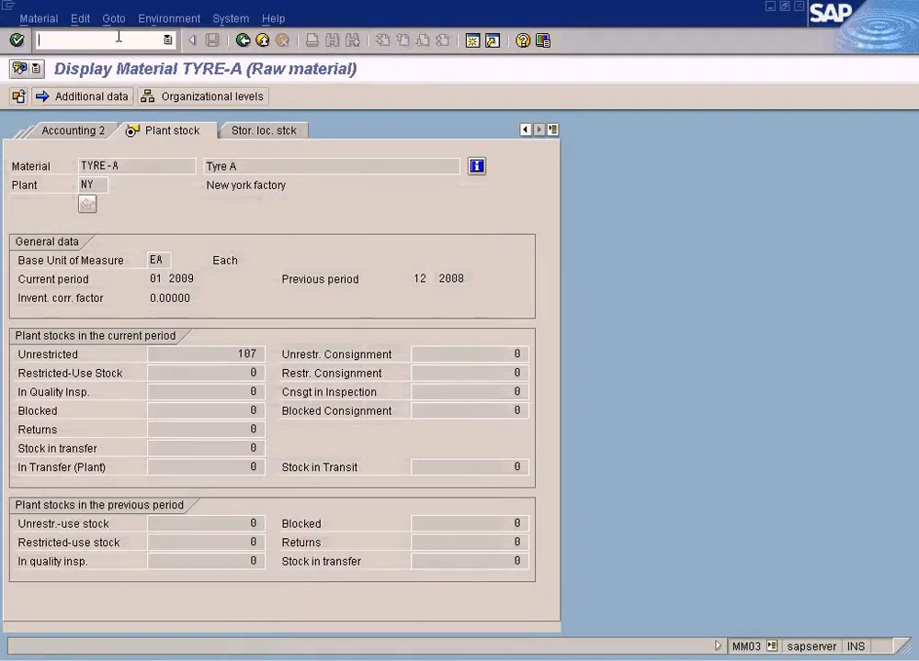
Leave the material display and open the purchase order display with transaction ME23N
{"action": "left_click", "coordinate": [118, 38]}
{"action": "type", "text": "/nmm03"}
{"action": "key", "text": "Return"}
{"action": "left_click", "coordinate": [119, 37]}
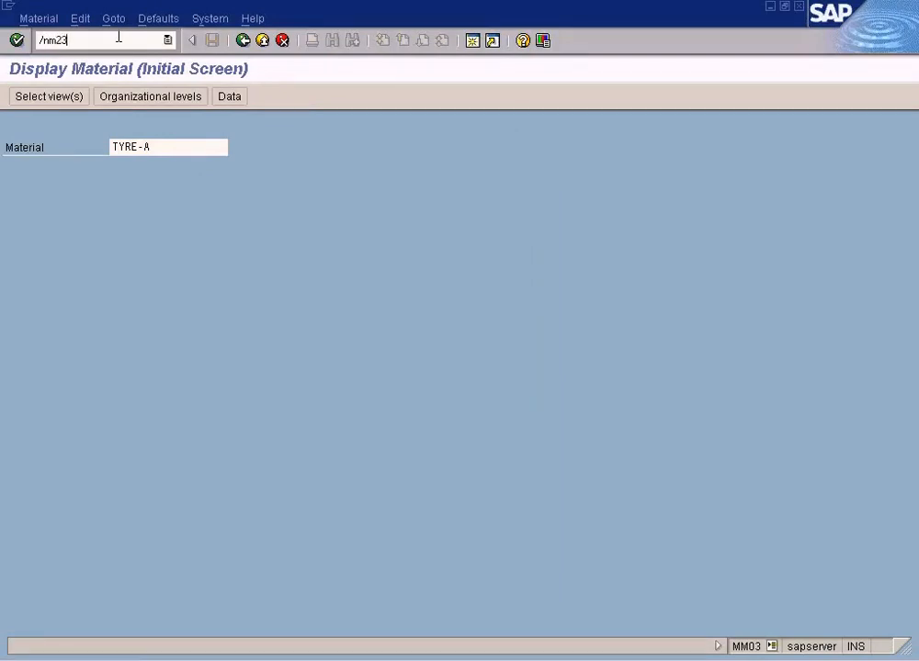
{"action": "key", "text": "Return"}
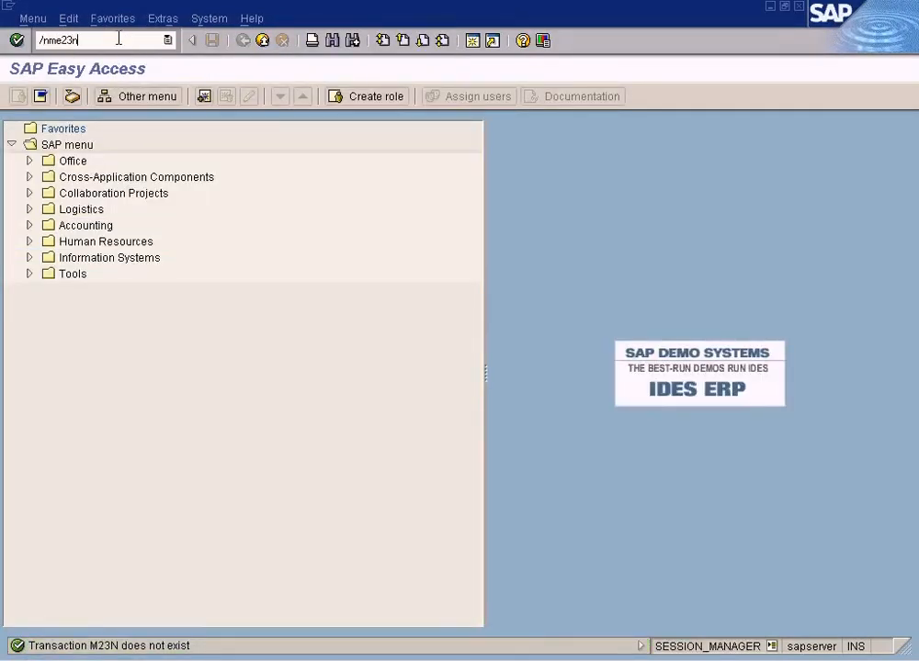
{"action": "key", "text": "Return"}
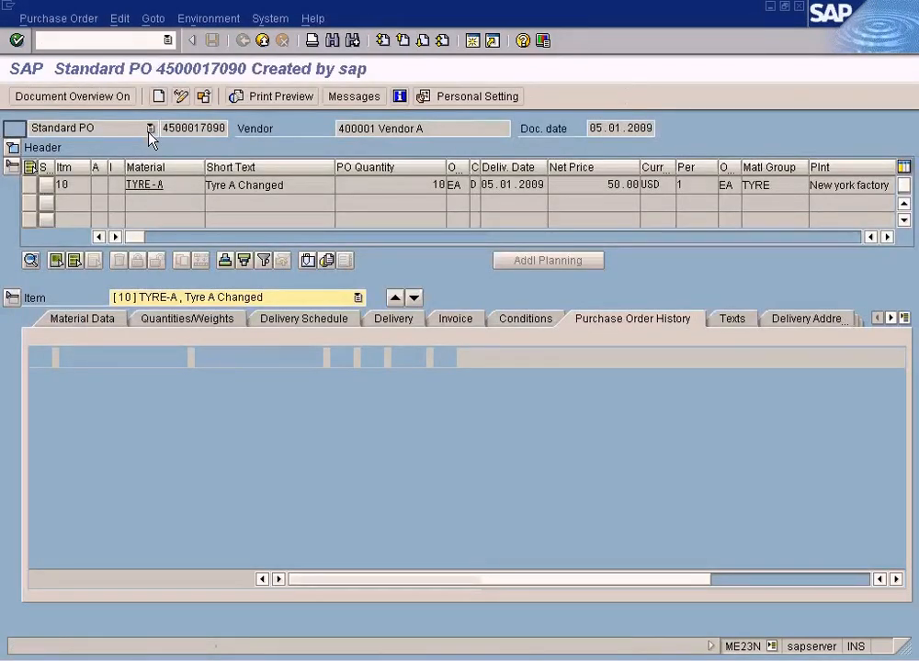
Show the pricing conditions of purchase order item 10 and widen the condition type column
{"action": "left_click", "coordinate": [527, 321]}
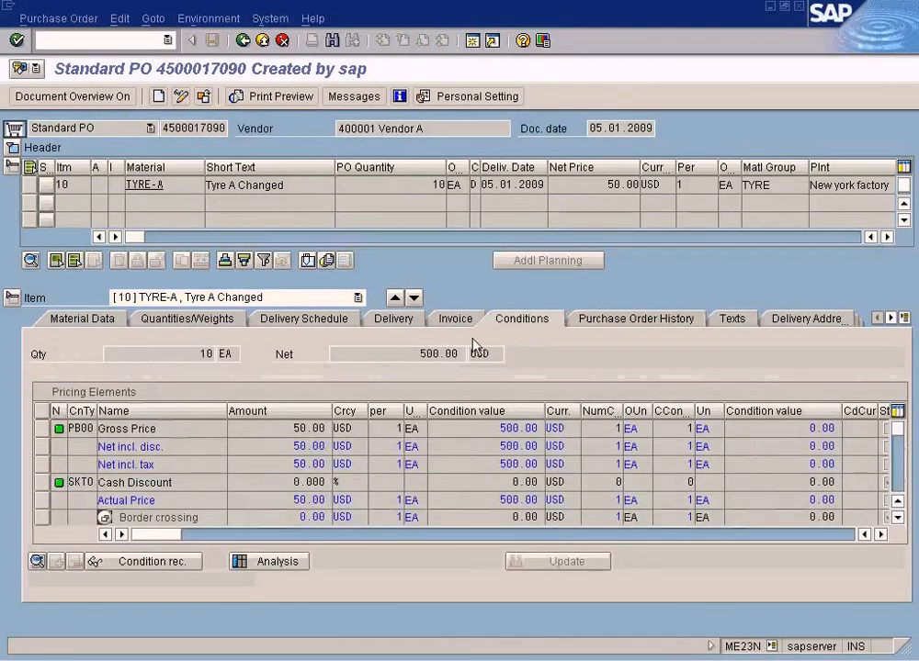
{"action": "left_click", "coordinate": [85, 428]}
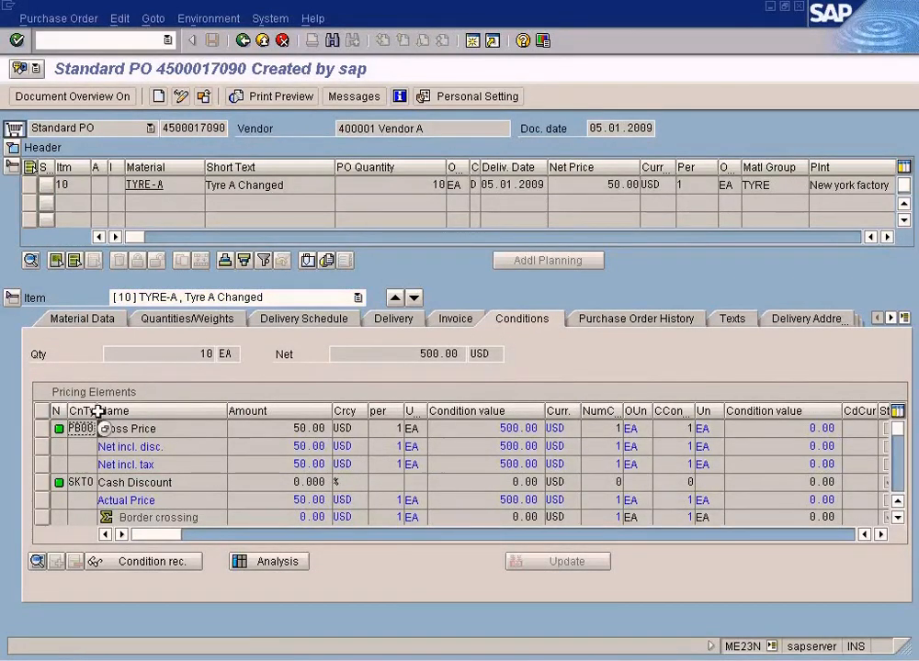
{"action": "left_click_drag", "start_coordinate": [97, 411], "coordinate": [155, 418]}
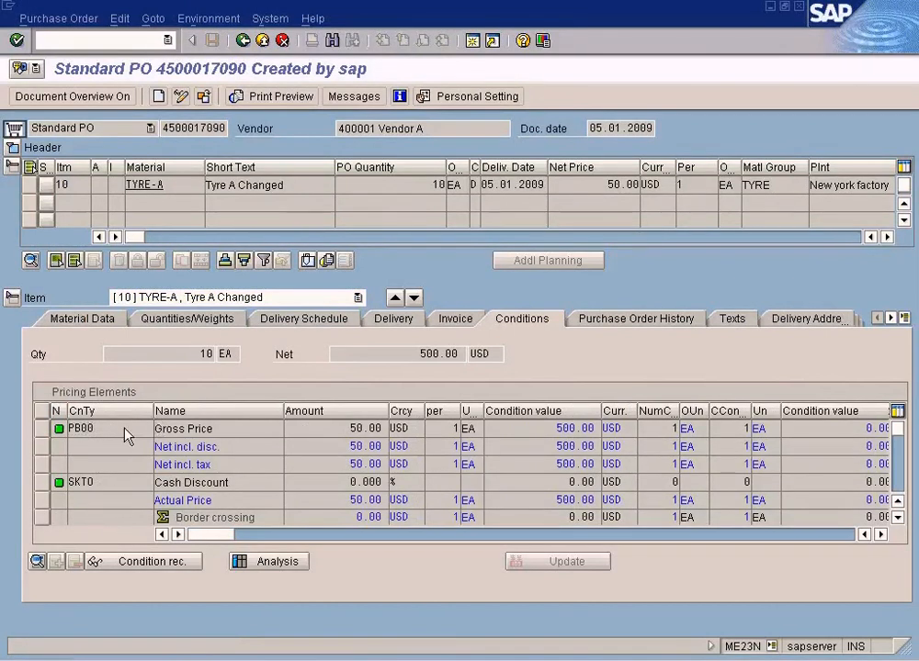
Display the condition record behind the PB00 gross price and return to the purchase order
{"action": "left_click", "coordinate": [41, 428]}
{"action": "left_click", "coordinate": [158, 565]}
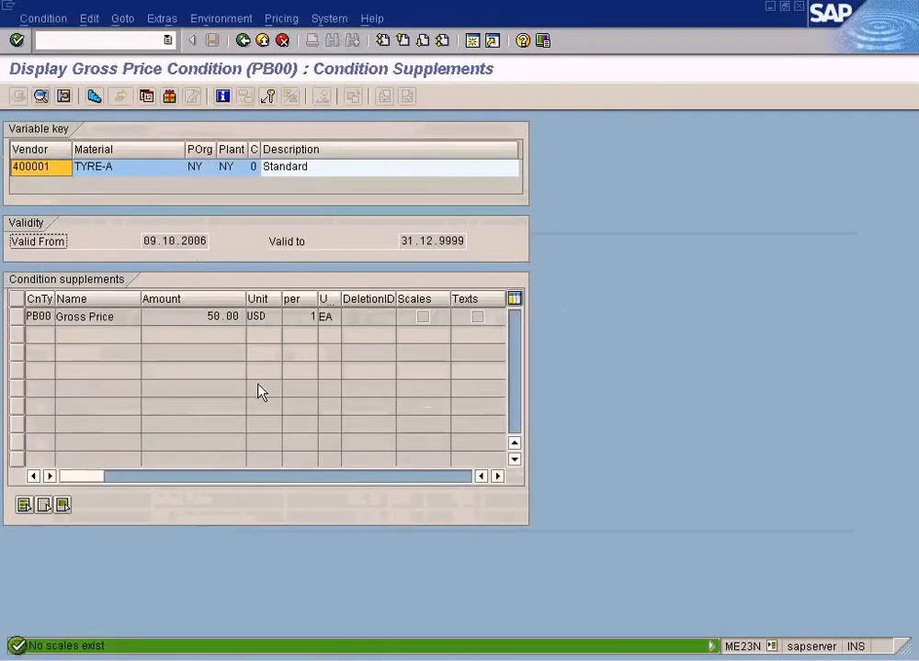
{"action": "left_click", "coordinate": [245, 41]}
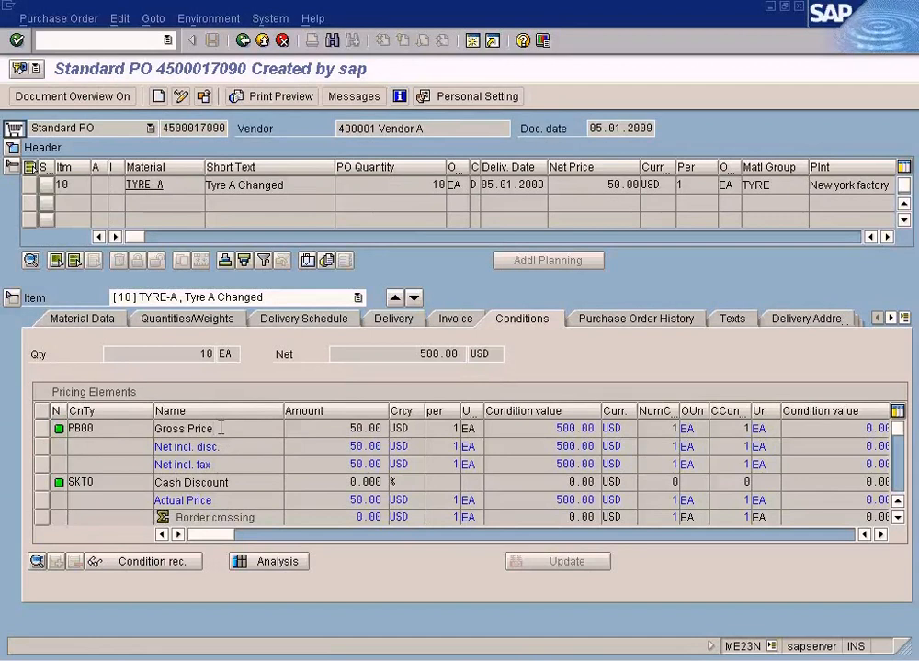
View the pricing analysis for item 10's conditions and return to the purchase order
{"action": "left_click", "coordinate": [44, 434]}
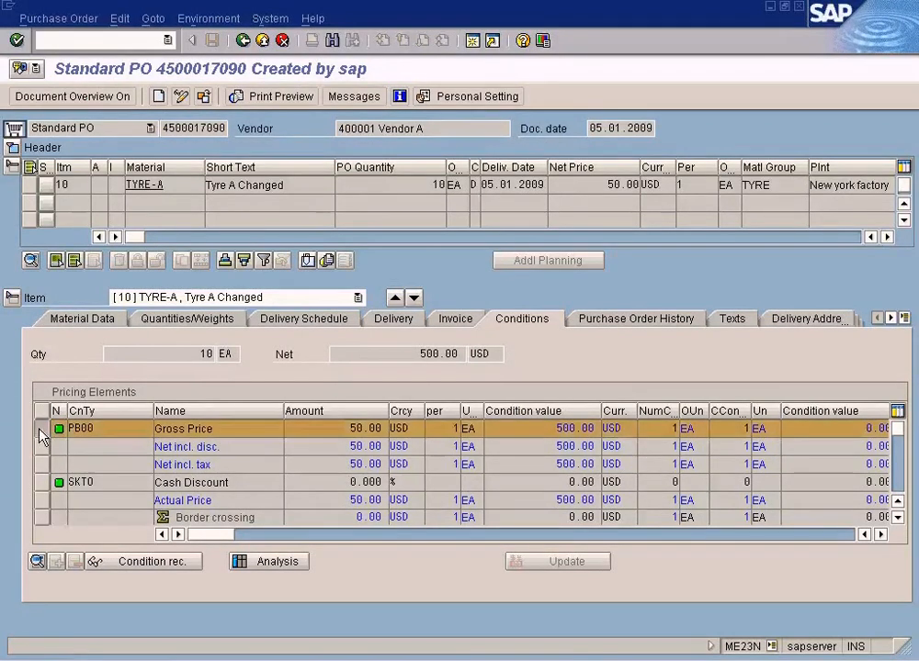
{"action": "left_click", "coordinate": [180, 433]}
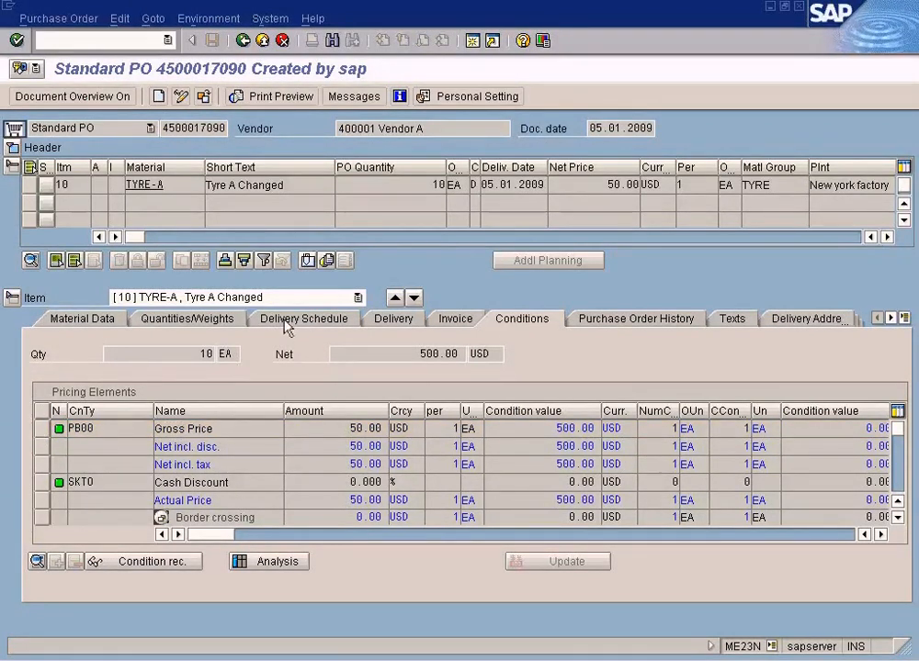
{"action": "left_click", "coordinate": [39, 429]}
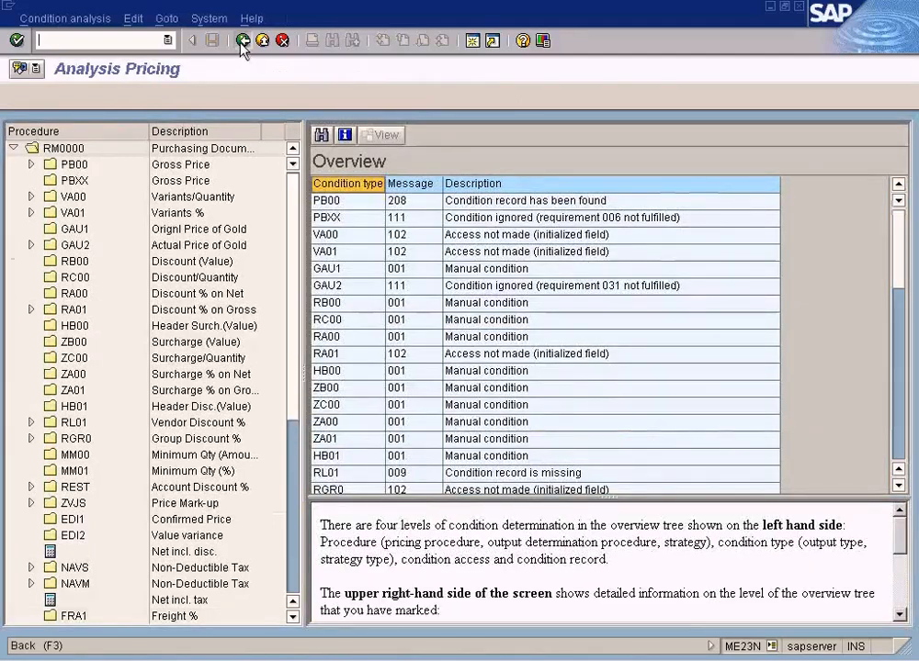
{"action": "left_click", "coordinate": [242, 41]}
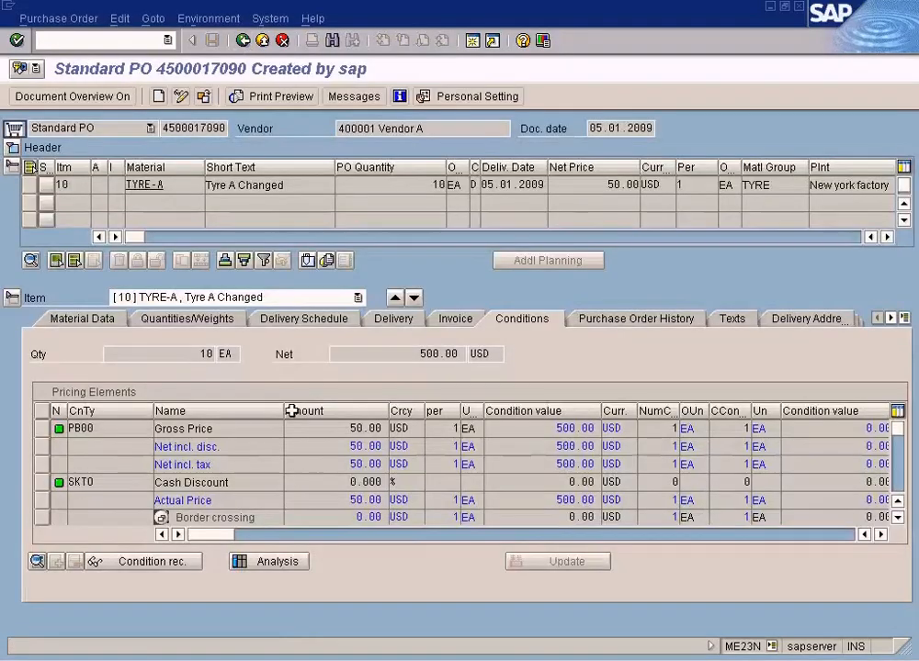
View the condition details of the PB00 gross price, return, and check the remaining pricing elements of item 10
{"action": "left_click", "coordinate": [39, 429]}
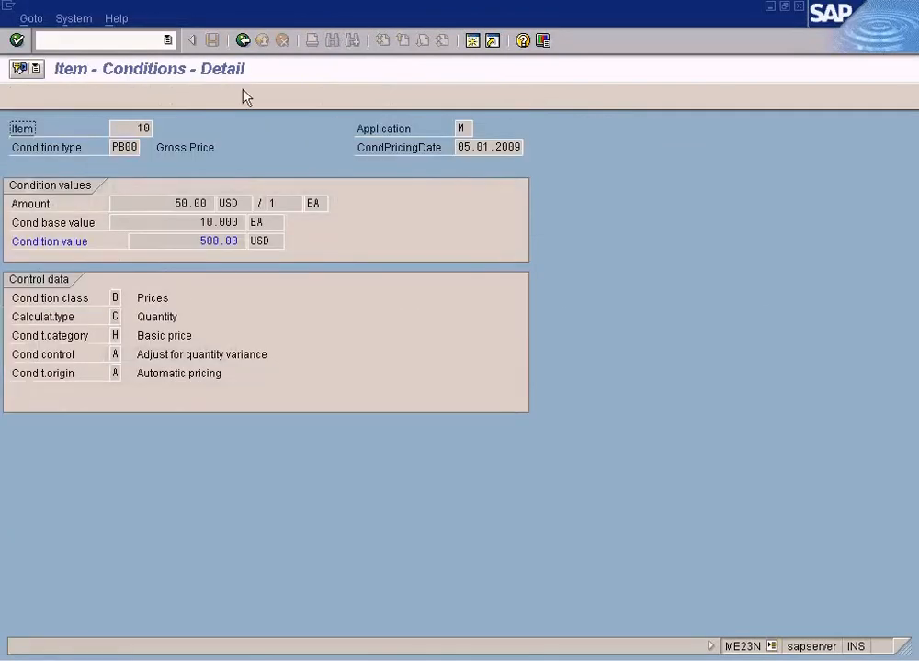
{"action": "left_click", "coordinate": [243, 42]}
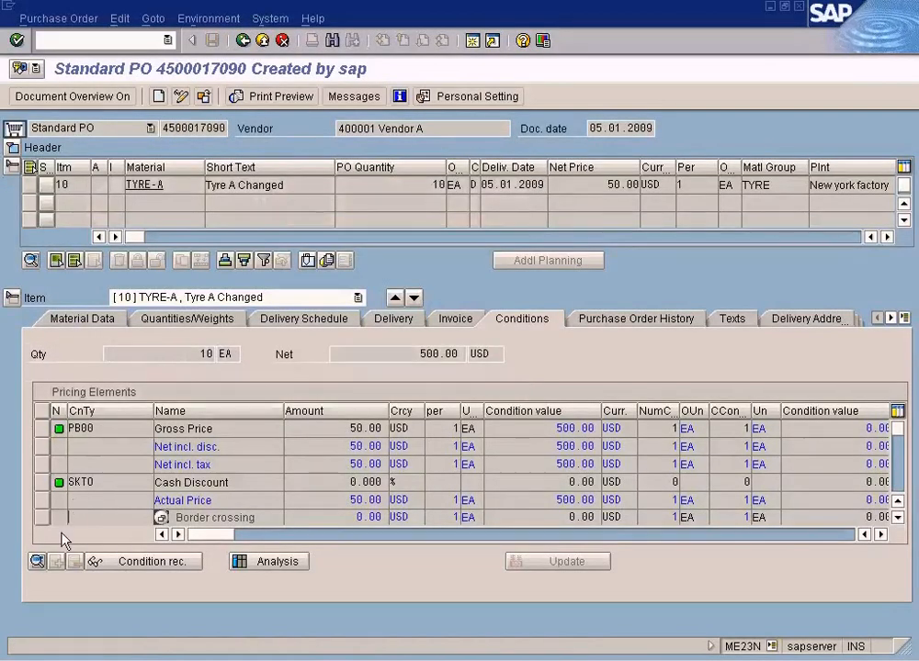
{"action": "left_click", "coordinate": [40, 429]}
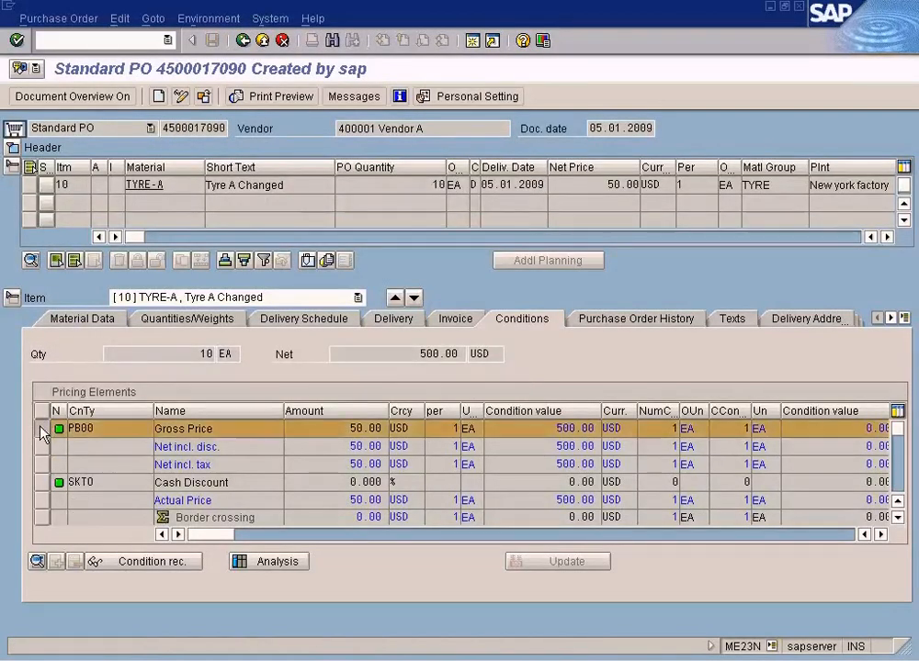
{"action": "left_click", "coordinate": [38, 561]}
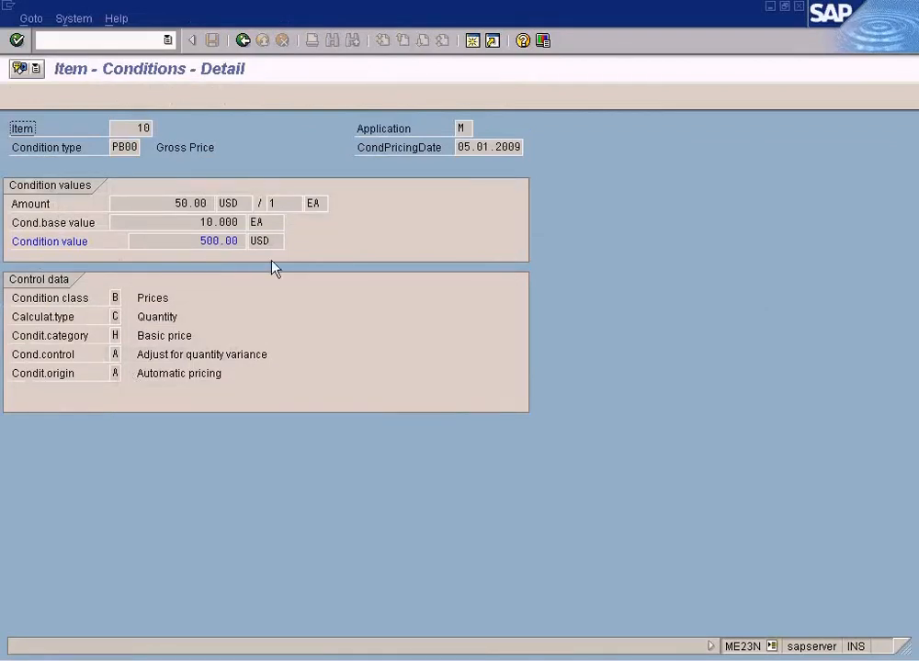
{"action": "left_click", "coordinate": [252, 42]}
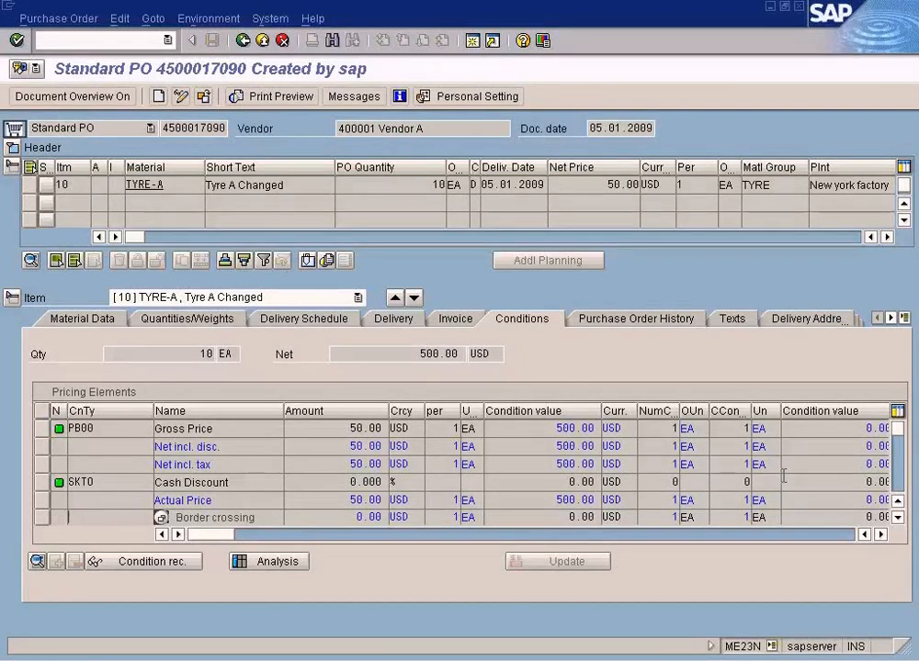
{"action": "left_click", "coordinate": [898, 518]}
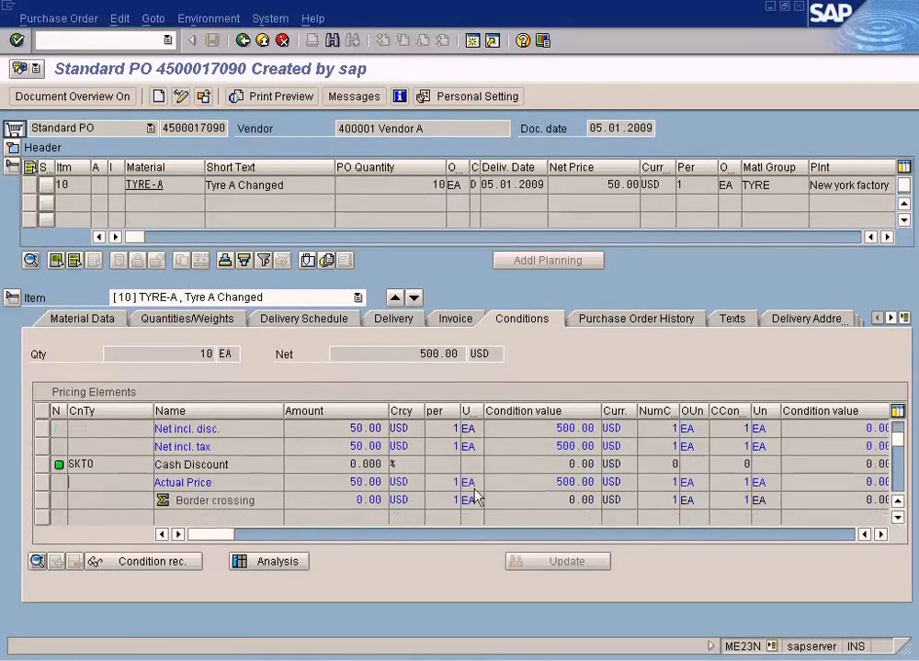
Display the condition details of the SKTO cash discount and return to the purchase order
{"action": "left_click", "coordinate": [897, 519]}
{"action": "left_click", "coordinate": [40, 447]}
{"action": "left_click", "coordinate": [36, 561]}
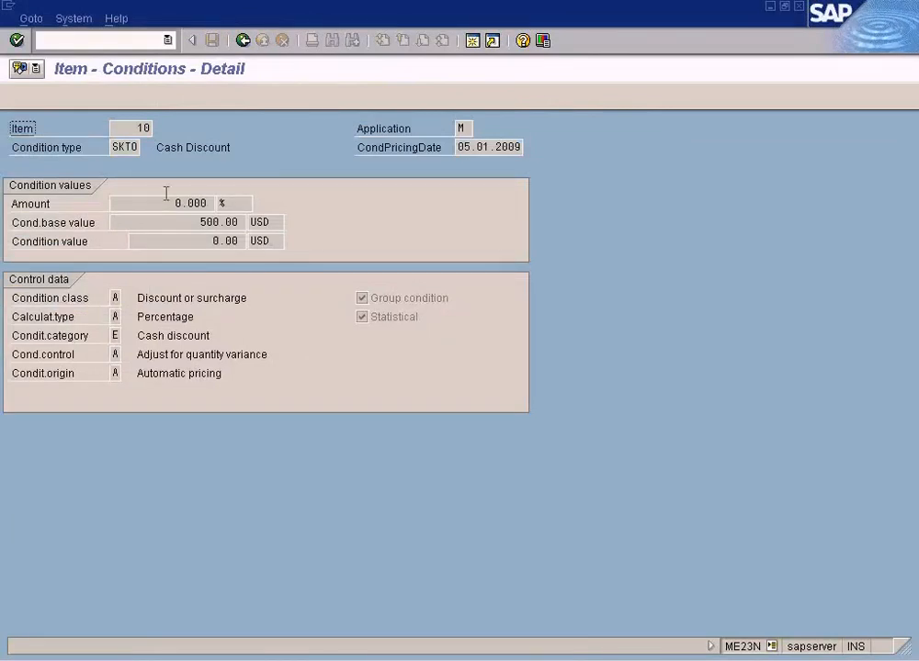
{"action": "left_click", "coordinate": [244, 42]}
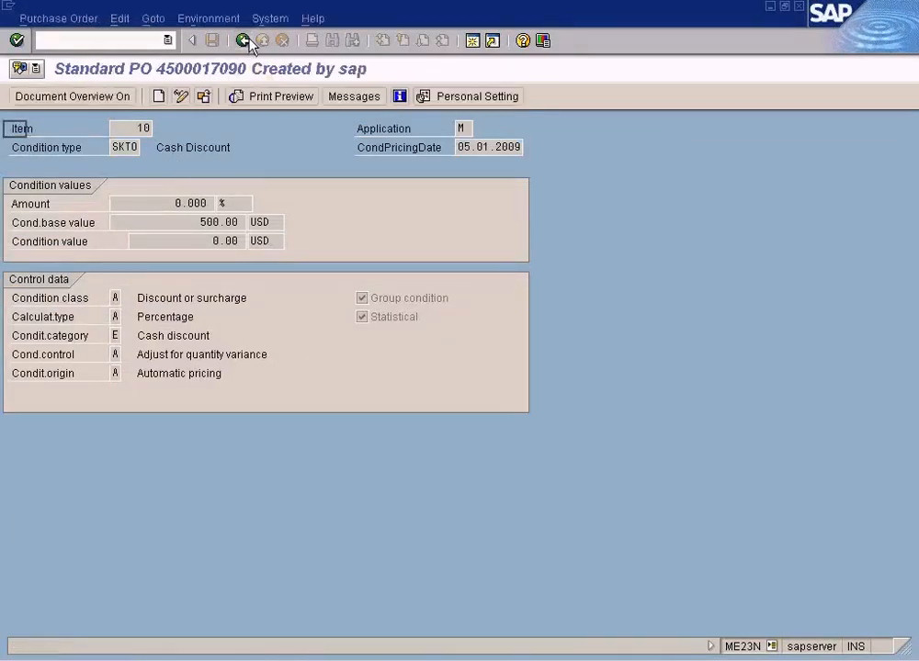
Leave the purchase order display and start creating a purchase order with transaction ME21N
{"action": "left_click", "coordinate": [262, 40]}
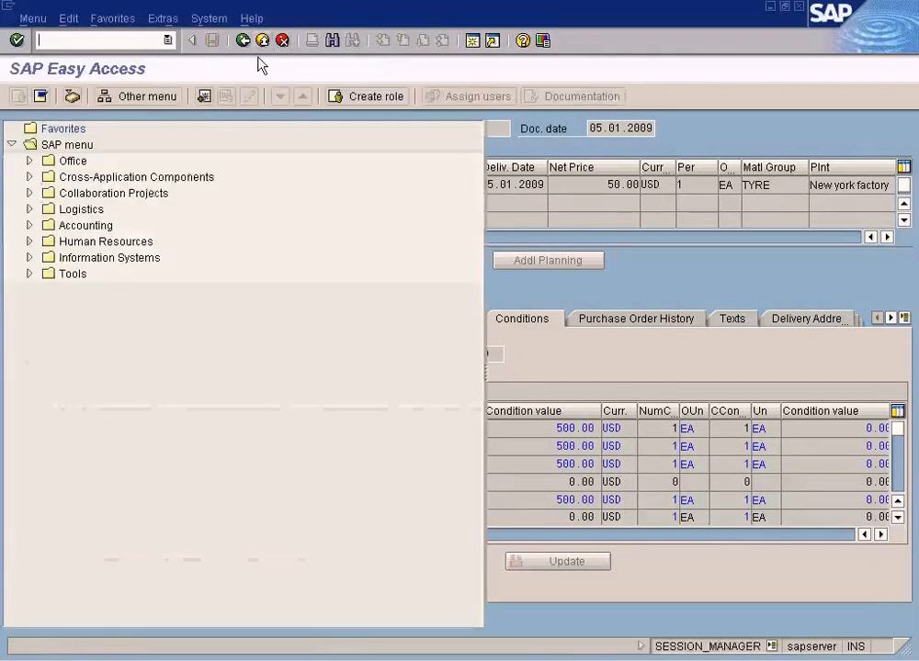
{"action": "type", "text": "me12n"}
{"action": "key", "text": "Return"}
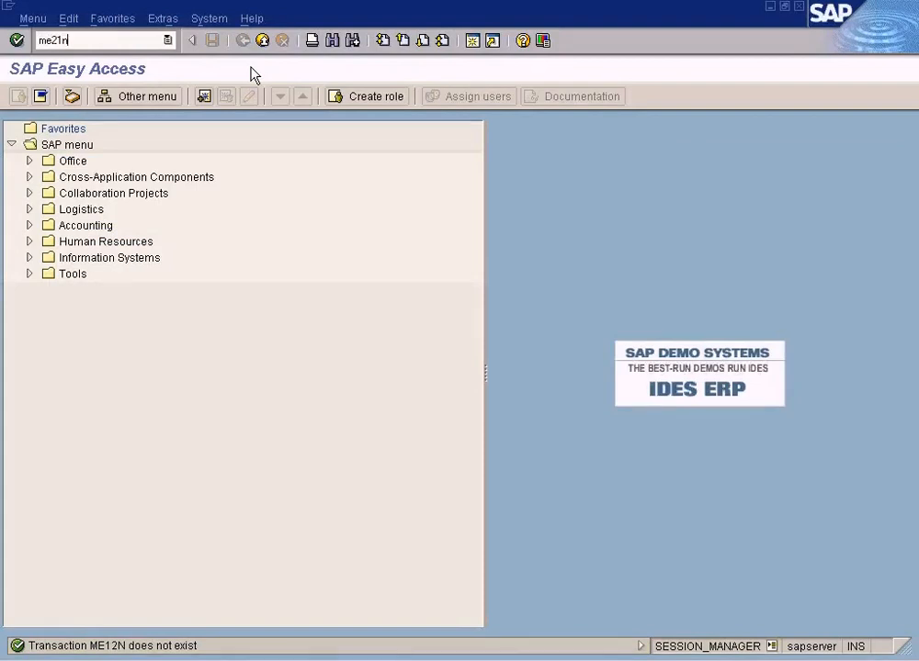
{"action": "type", "text": "me21n"}
{"action": "key", "text": "Return"}
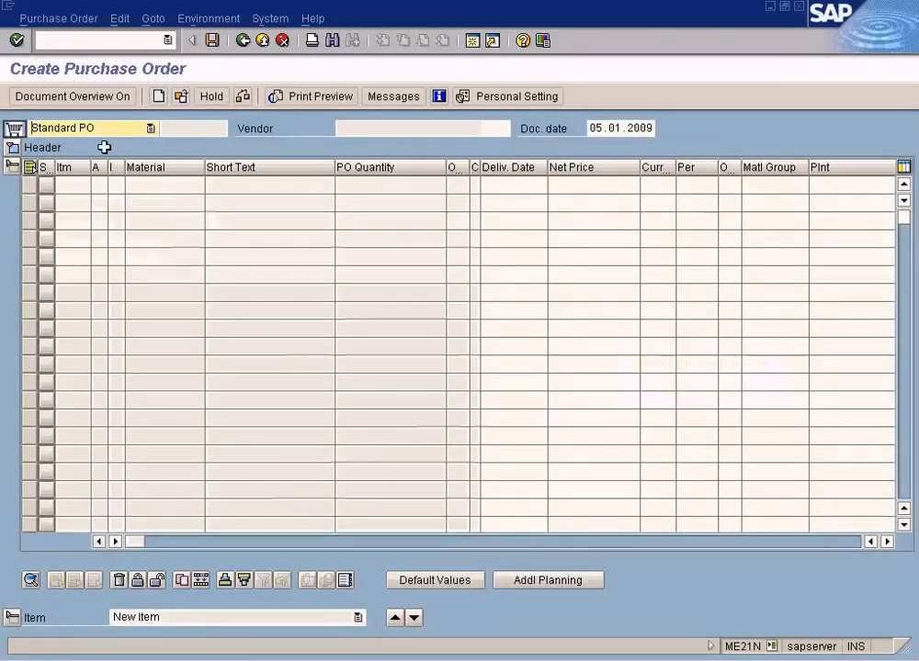
Turn on the document overview and list the existing purchase order by entering its purchasing document number in the selection
{"action": "left_click", "coordinate": [73, 95]}
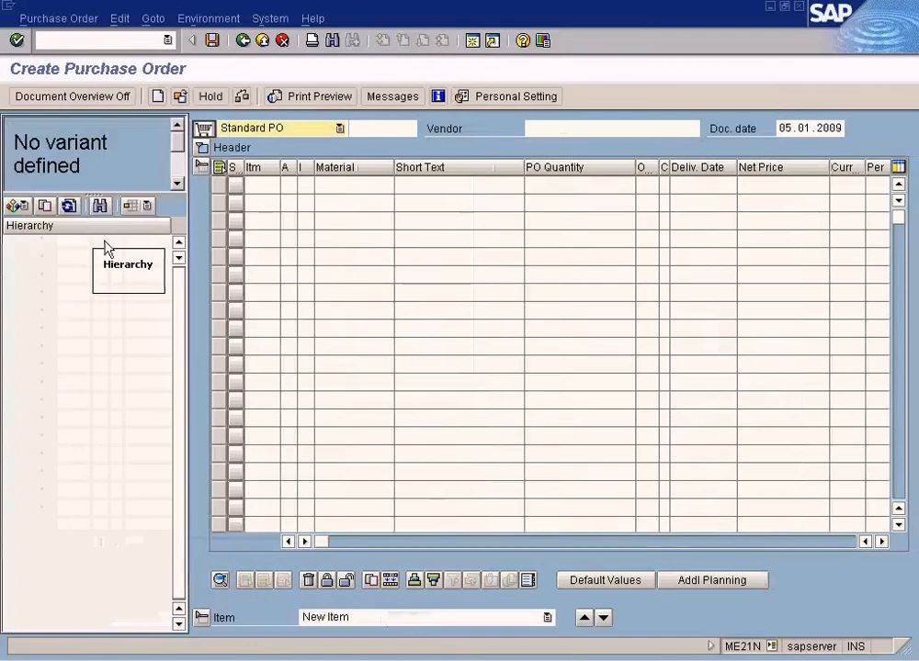
{"action": "left_click", "coordinate": [17, 205]}
{"action": "left_click", "coordinate": [34, 230]}
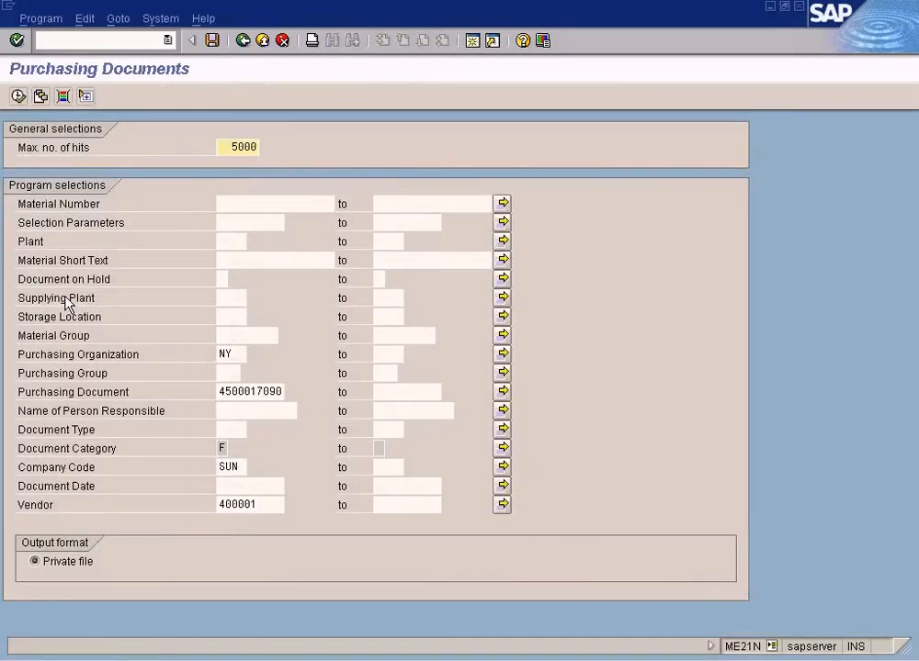
{"action": "left_click", "coordinate": [269, 392]}
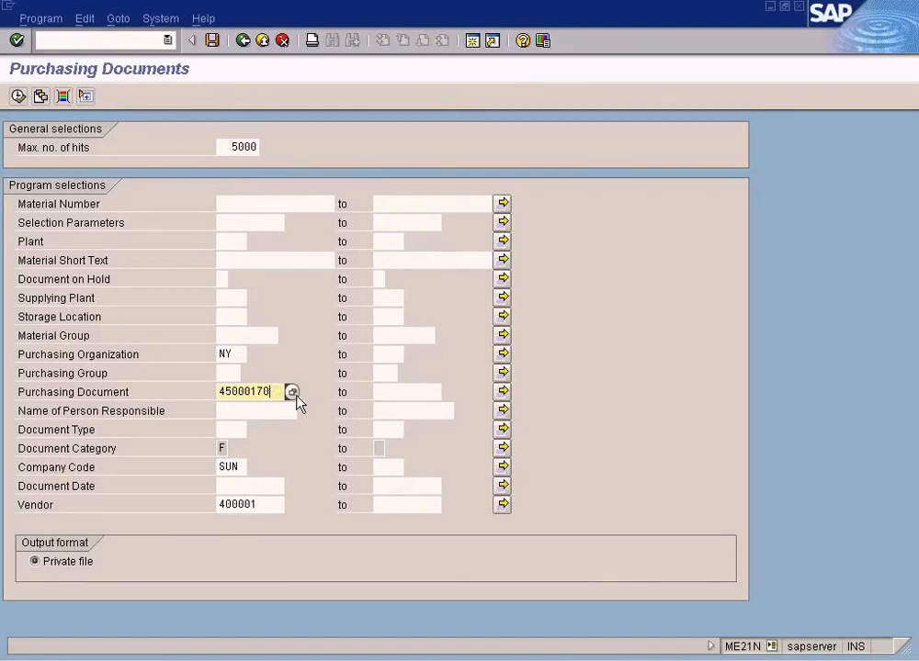
{"action": "key", "text": "F8"}
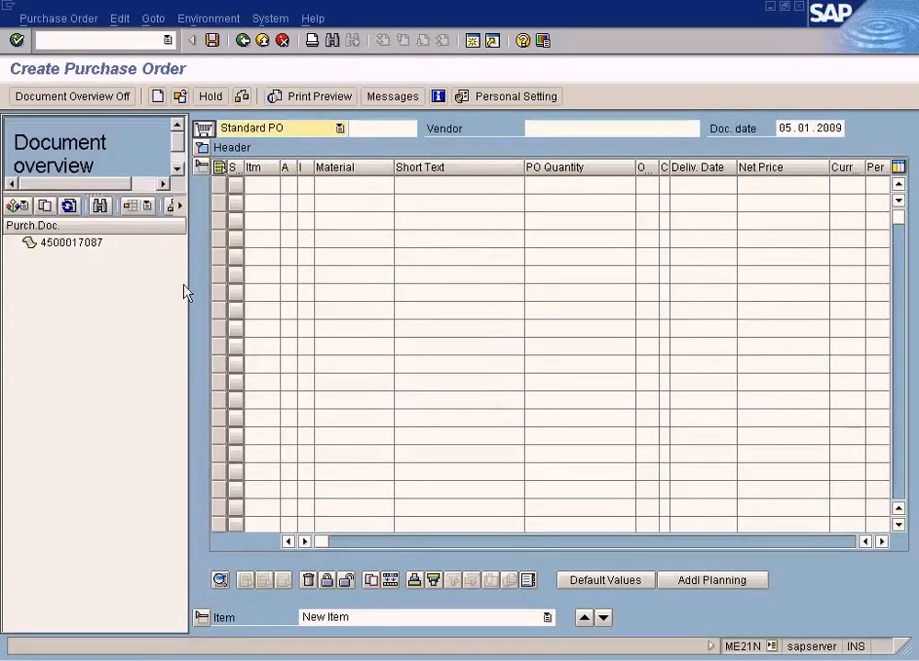
Adopt the listed purchase order into the new one and show the conditions of item 10
{"action": "left_click", "coordinate": [76, 248]}
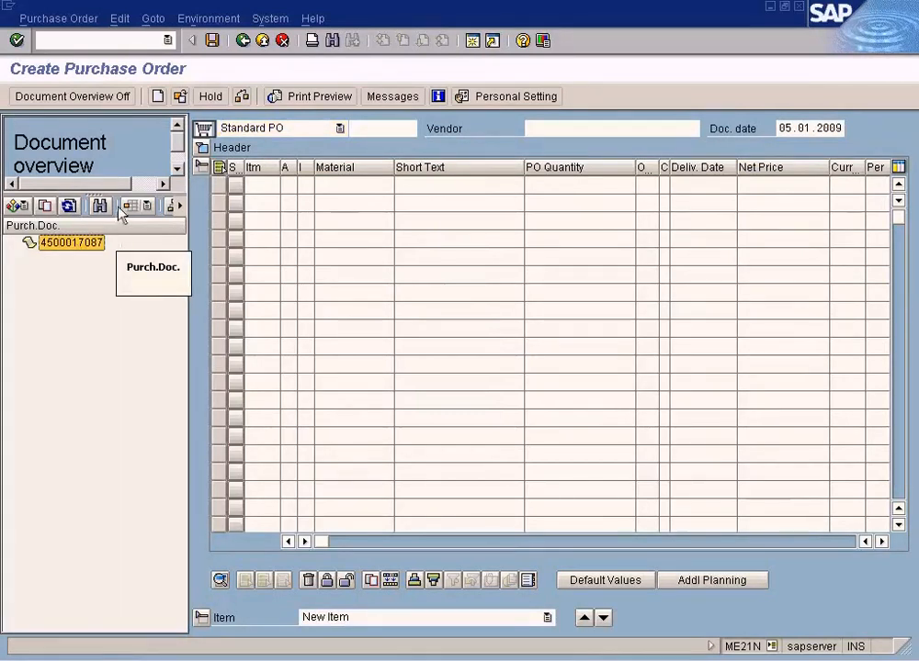
{"action": "left_click", "coordinate": [44, 206]}
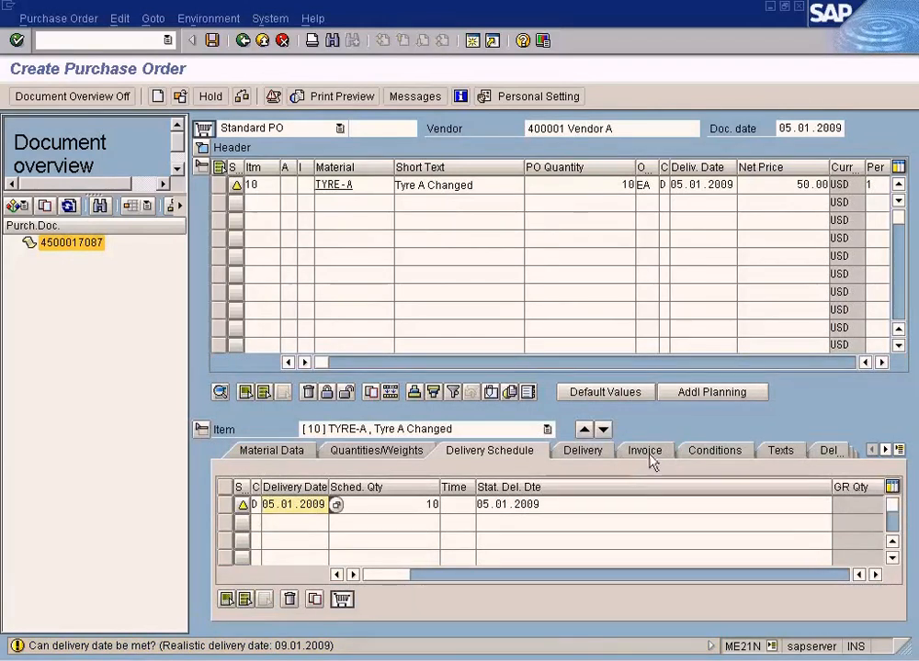
{"action": "left_click", "coordinate": [696, 451]}
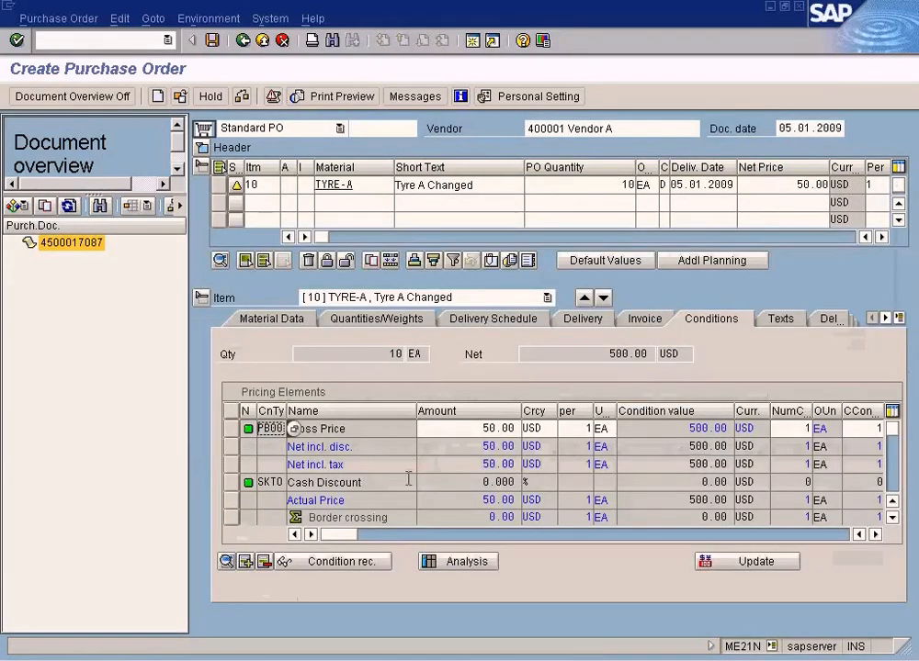
Add condition type ZOB1 Customs (Value) to item 10's pricing elements, view its details and return to the order
{"action": "left_click", "coordinate": [891, 517]}
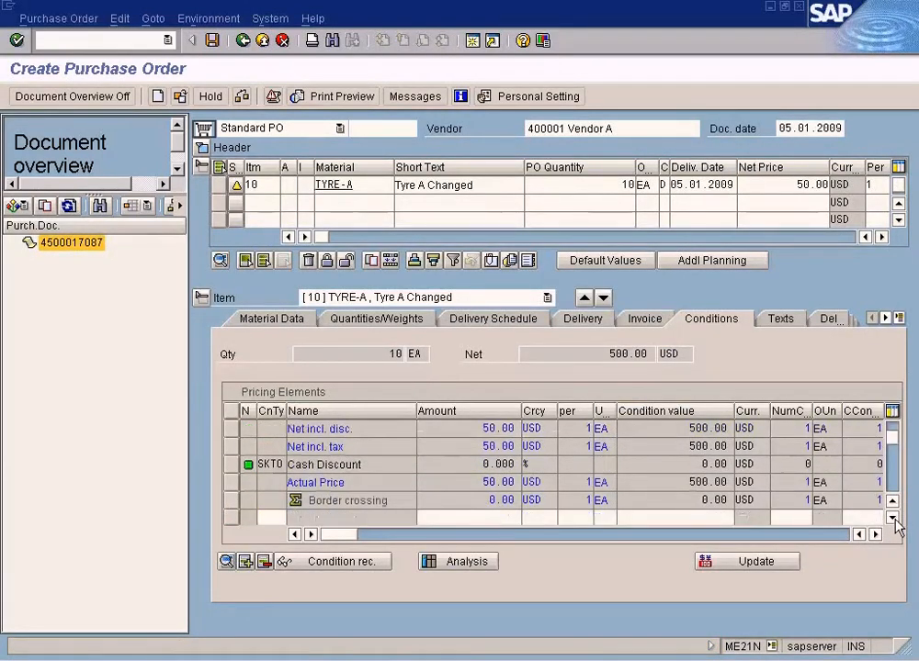
{"action": "left_click", "coordinate": [891, 517]}
{"action": "left_click", "coordinate": [892, 517]}
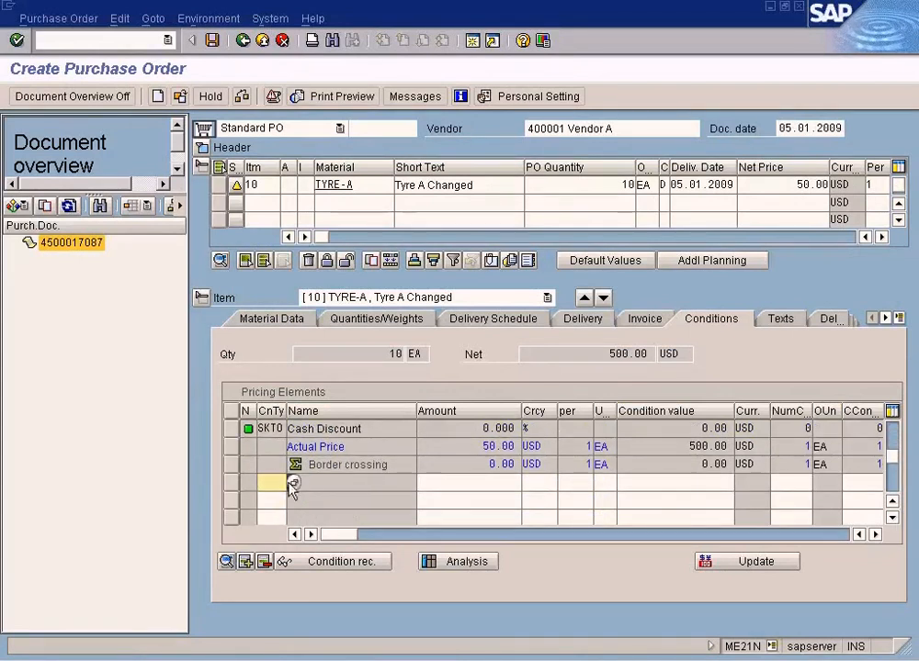
{"action": "key", "text": "F4"}
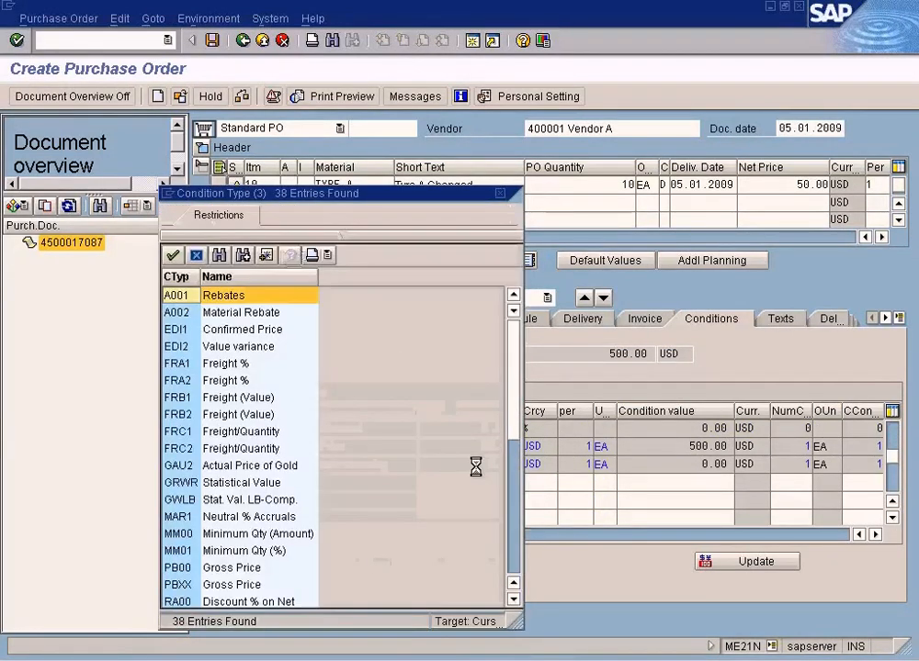
{"action": "left_click", "coordinate": [516, 534]}
{"action": "left_click", "coordinate": [515, 563]}
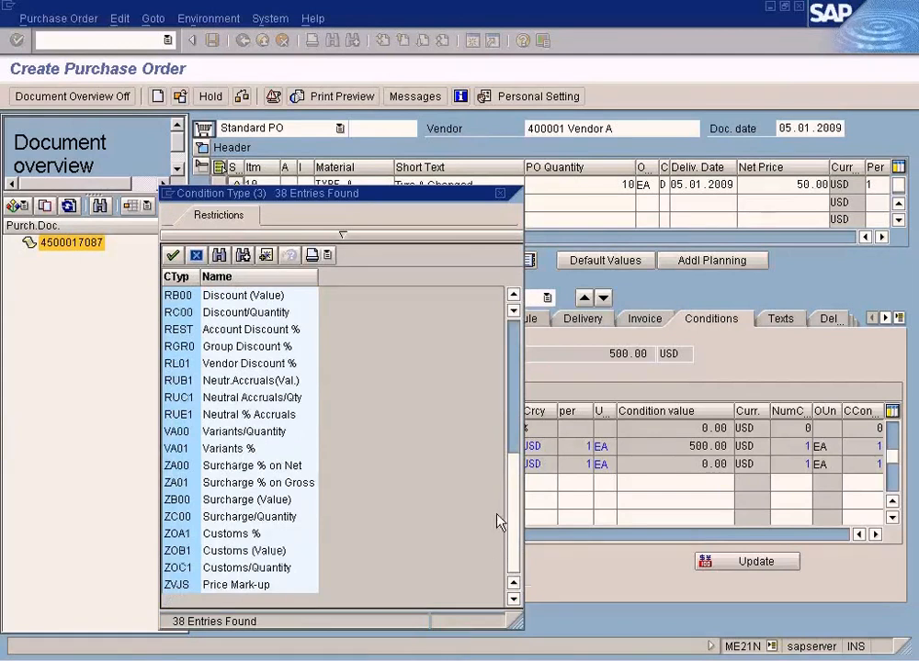
{"action": "double_click", "coordinate": [275, 550]}
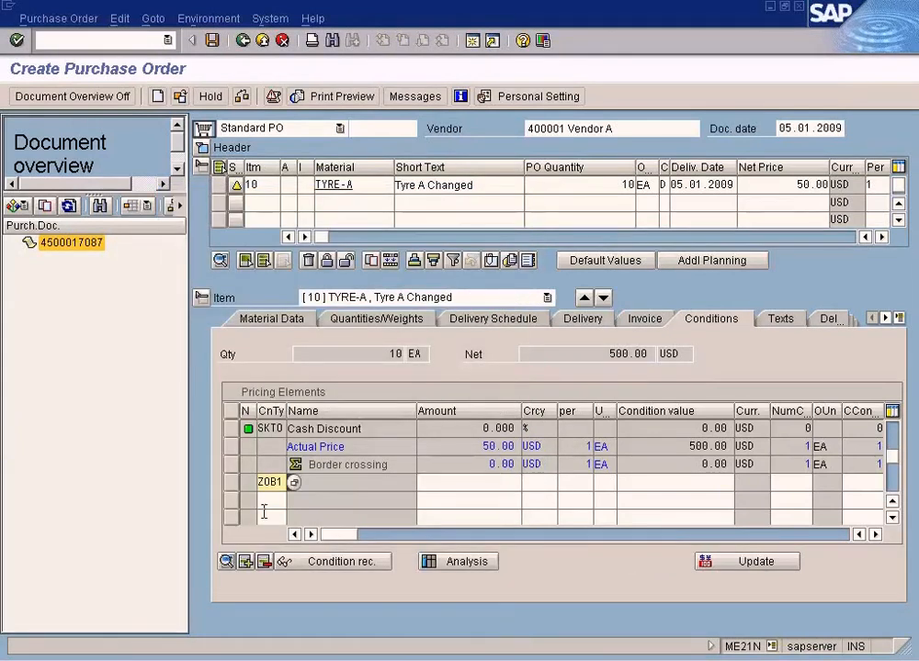
{"action": "left_click", "coordinate": [226, 563]}
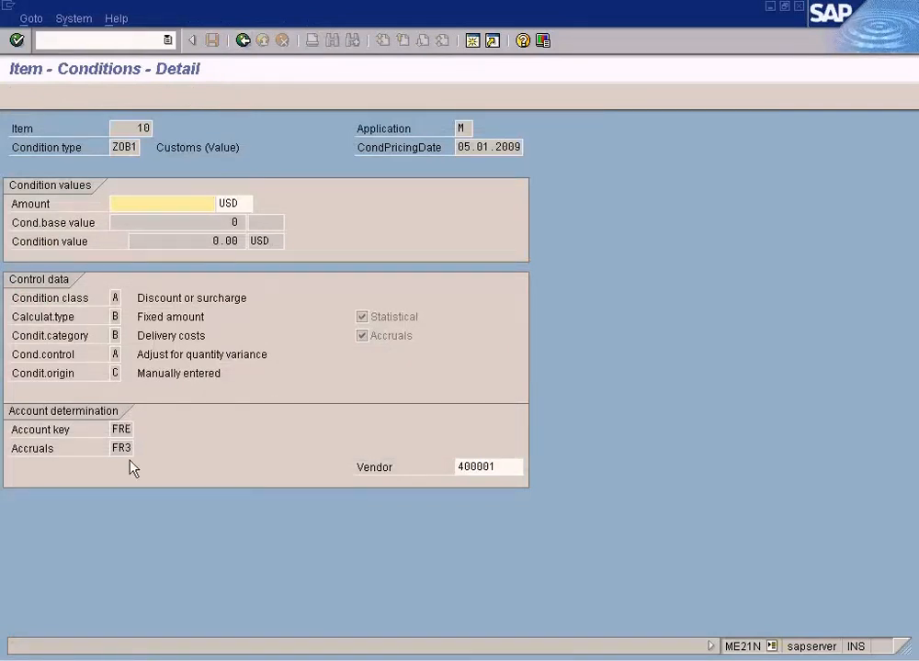
{"action": "left_click", "coordinate": [243, 39]}
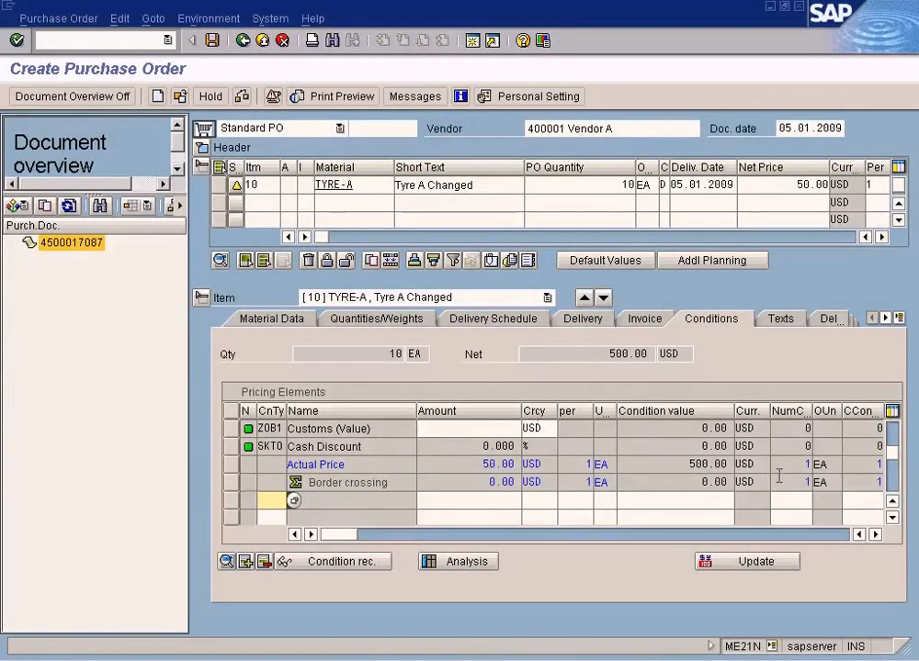
Display the condition details of the PB00 gross price in the new purchase order and return
{"action": "left_click", "coordinate": [894, 459]}
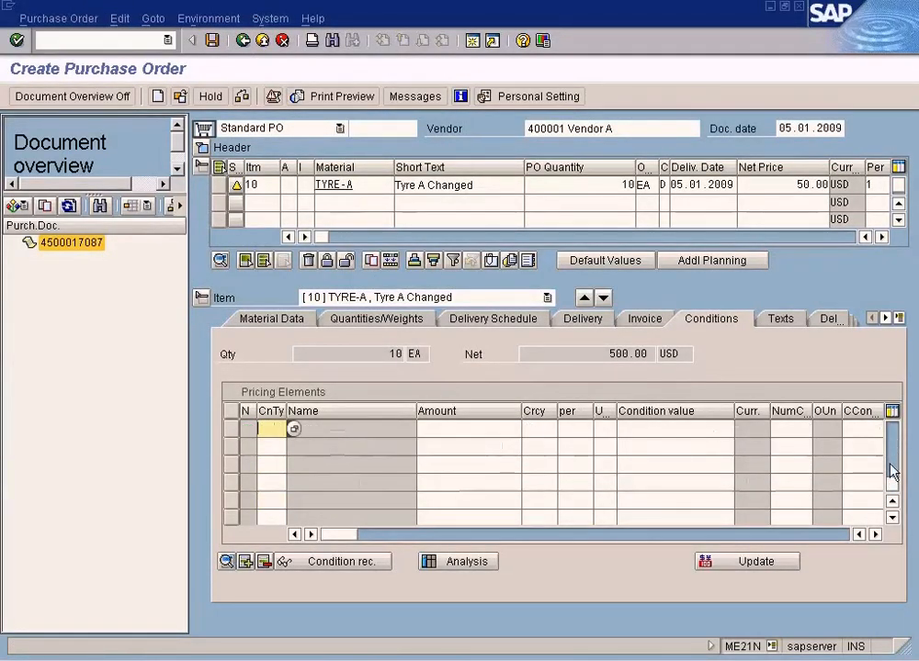
{"action": "left_click", "coordinate": [894, 441]}
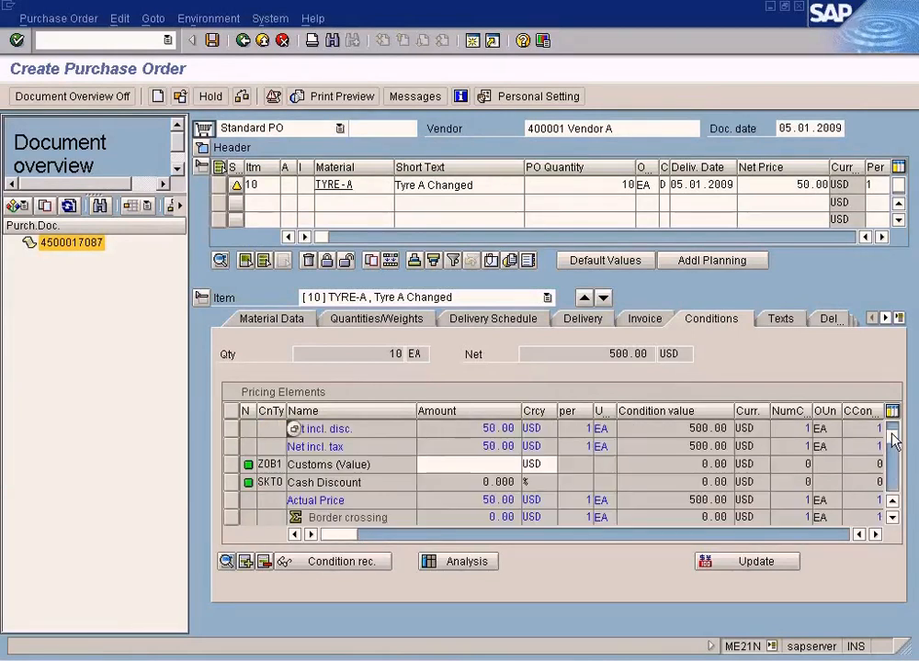
{"action": "left_click_drag", "start_coordinate": [892, 432], "coordinate": [892, 423]}
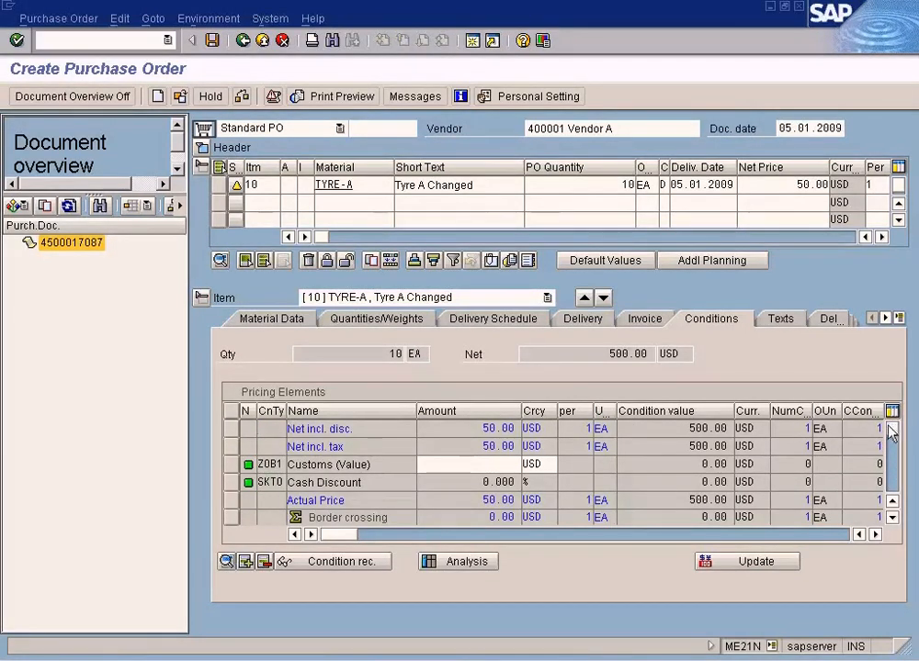
{"action": "left_click", "coordinate": [231, 428]}
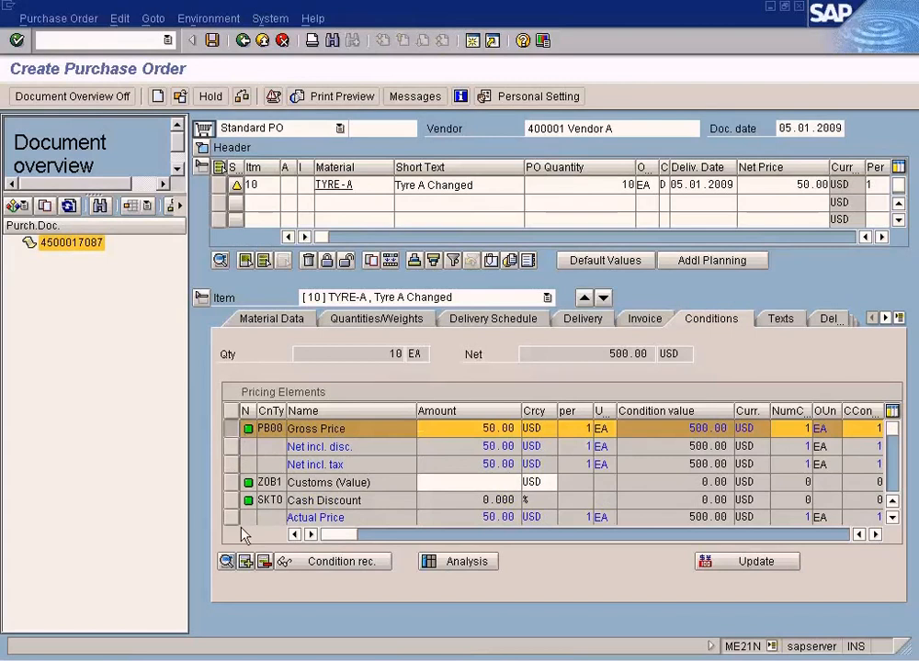
{"action": "left_click", "coordinate": [227, 562]}
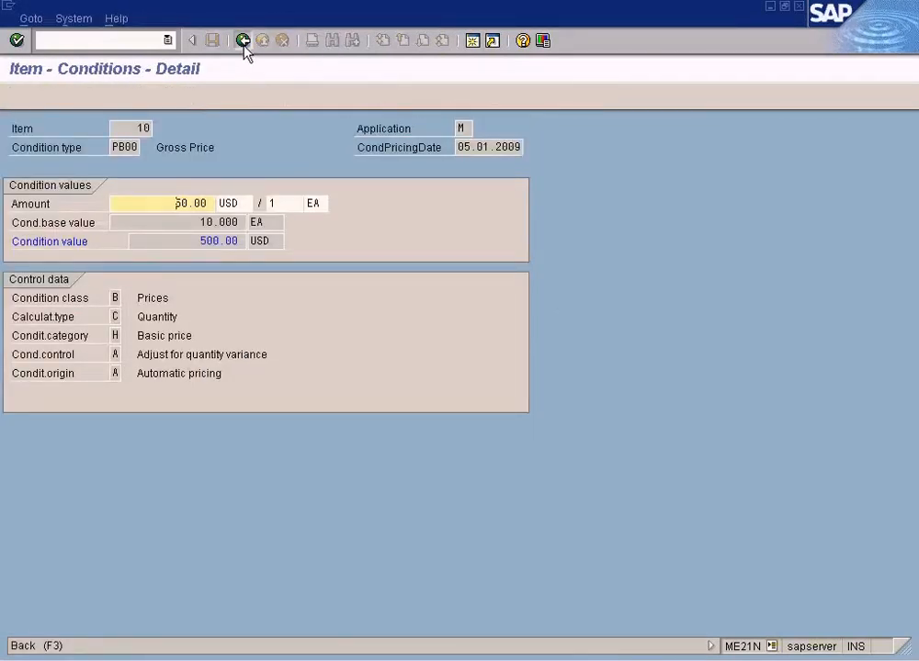
{"action": "left_click", "coordinate": [243, 41]}
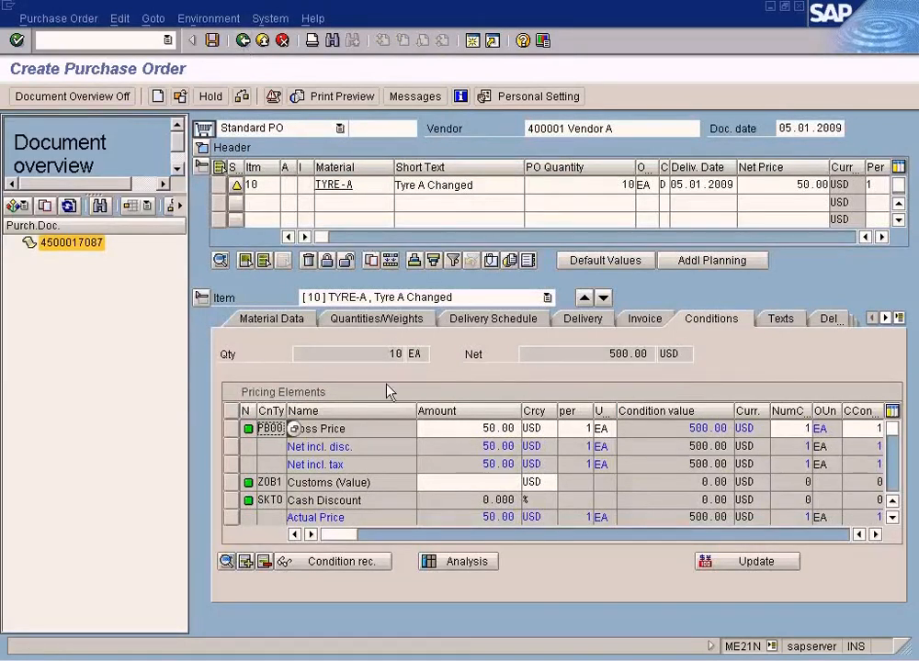
Display the details of the ZOB1 customs condition, then view and close the list of possible account keys
{"action": "left_click", "coordinate": [263, 483]}
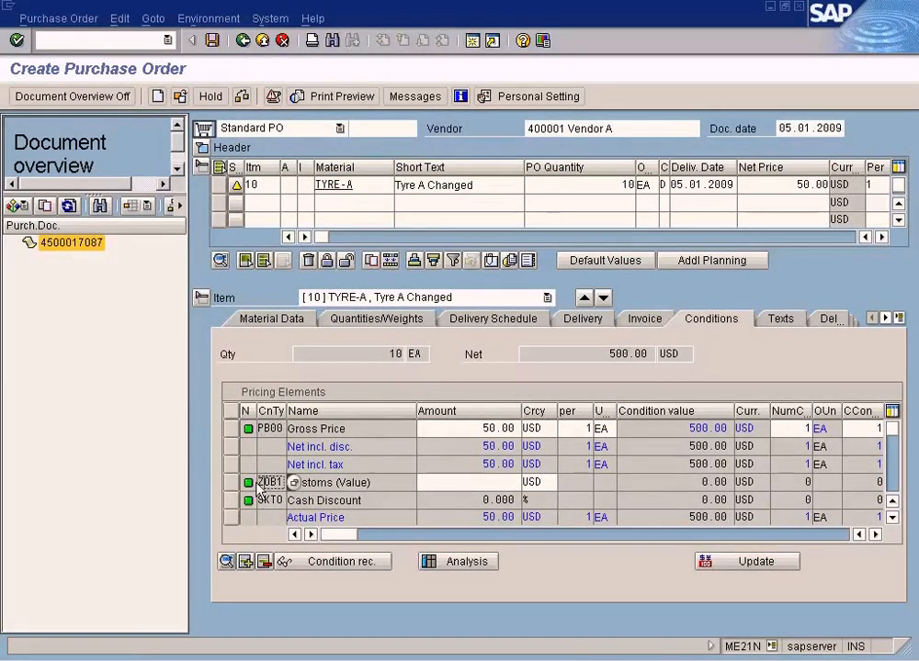
{"action": "left_click", "coordinate": [232, 482]}
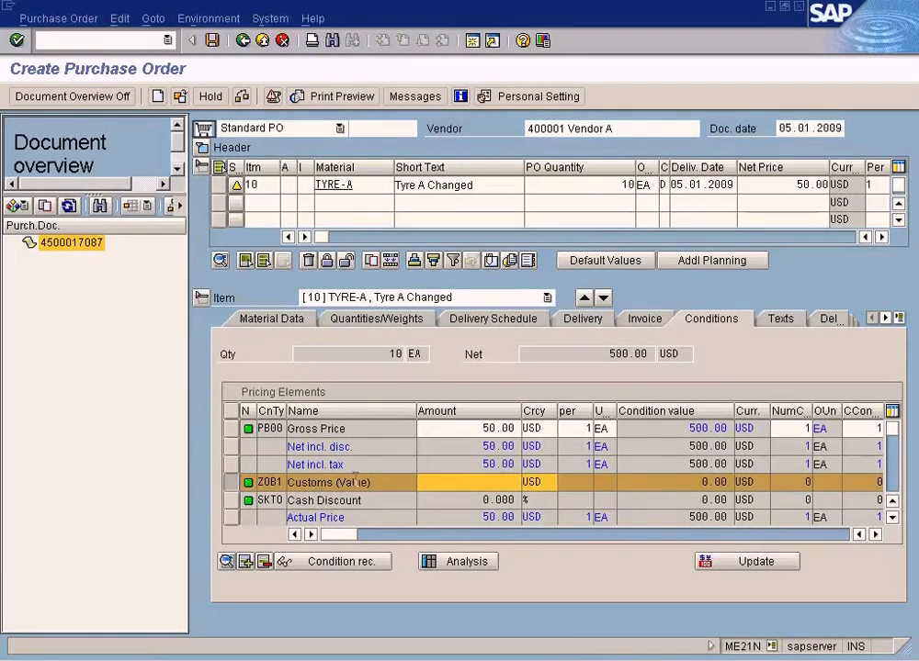
{"action": "left_click", "coordinate": [226, 561]}
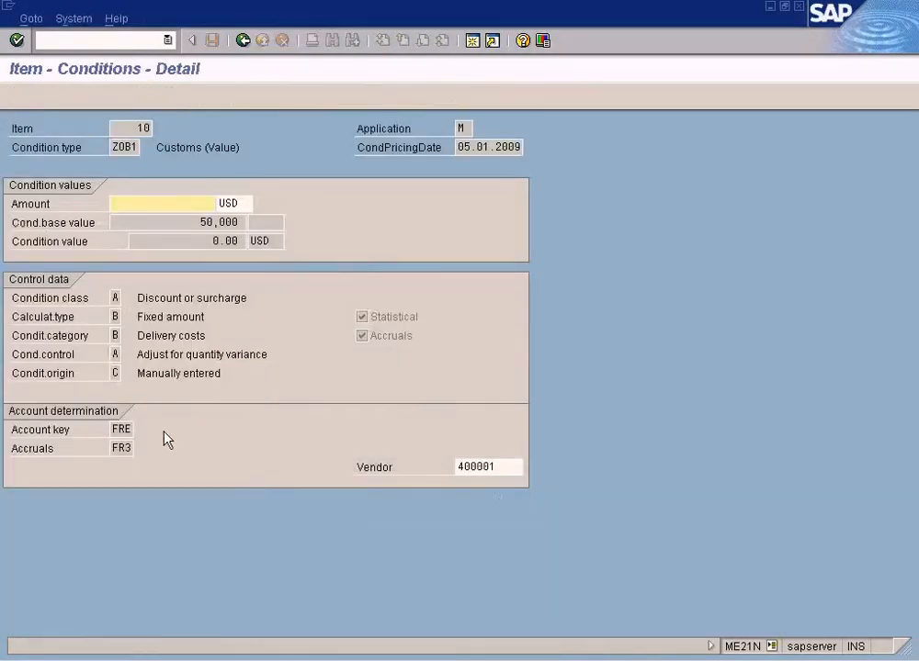
{"action": "double_click", "coordinate": [117, 430]}
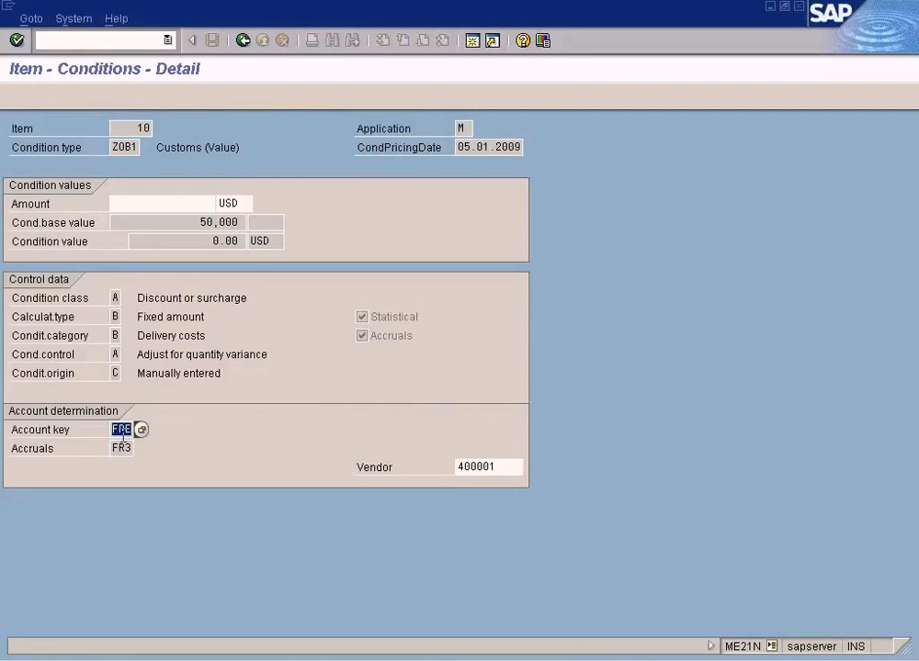
{"action": "left_click", "coordinate": [139, 430]}
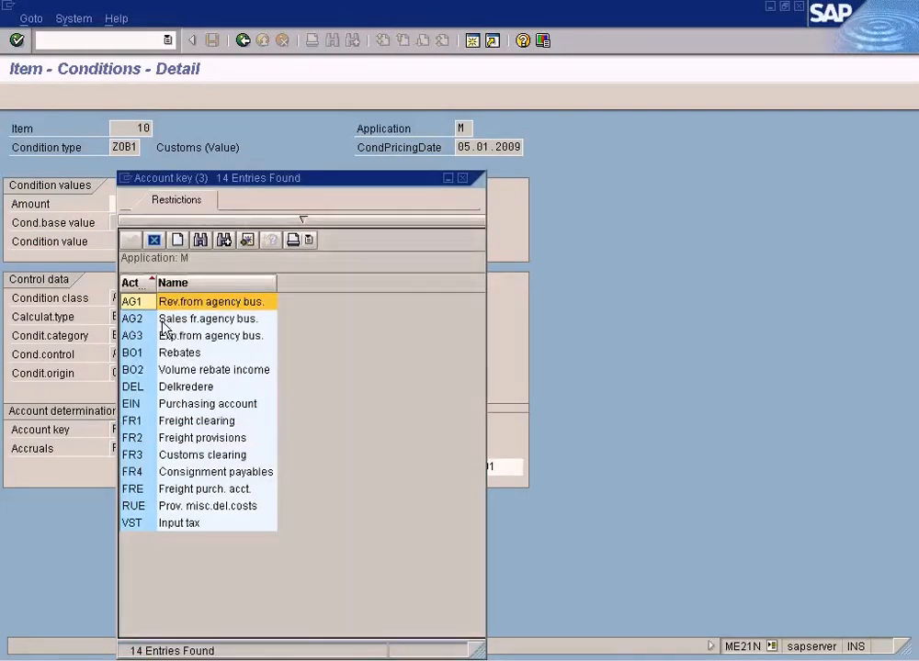
{"action": "left_click", "coordinate": [462, 178]}
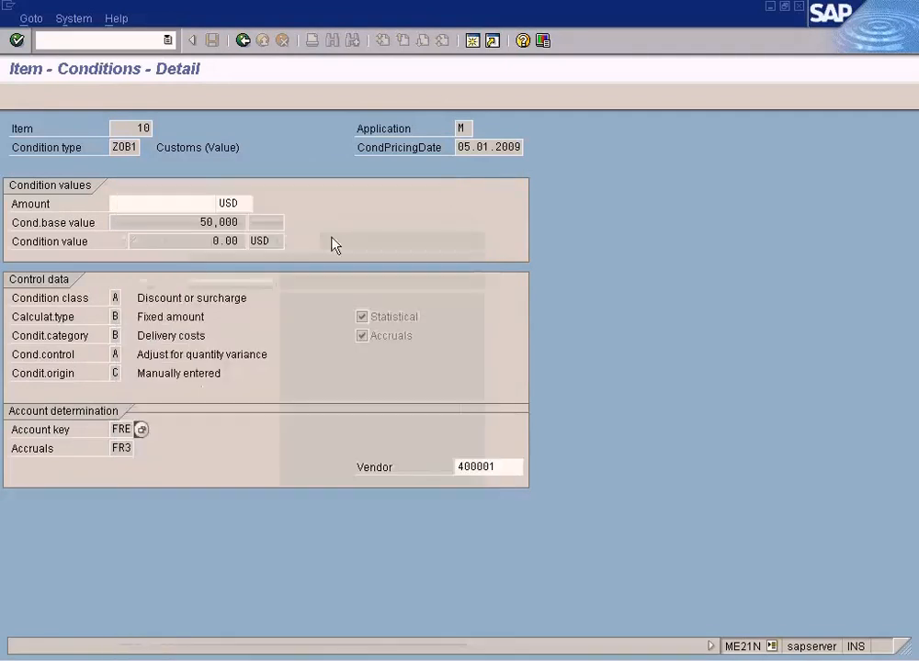
View the list of possible accruals account keys for the customs condition and close it
{"action": "left_click", "coordinate": [123, 448]}
{"action": "left_click", "coordinate": [141, 448]}
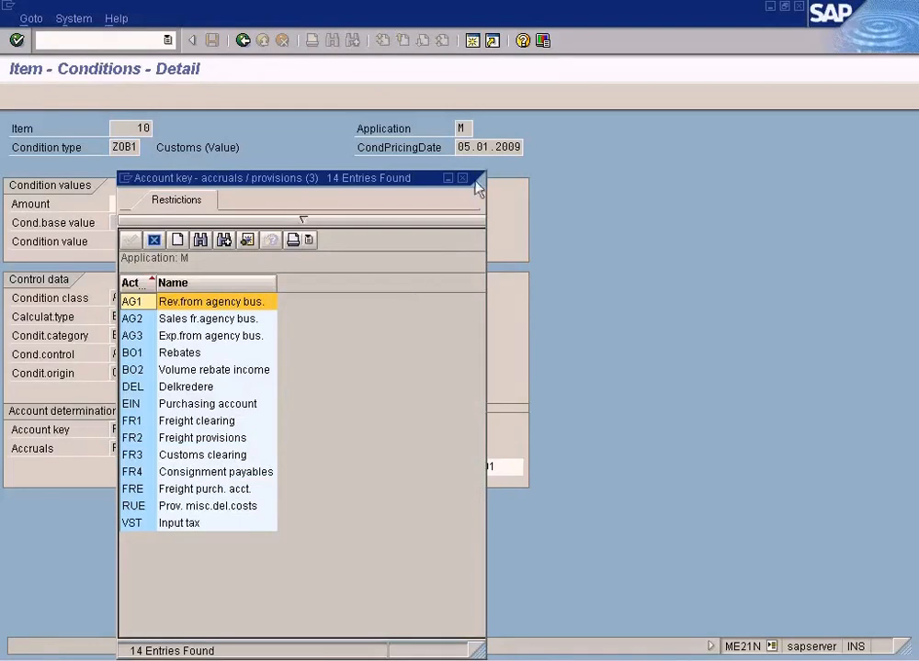
{"action": "left_click", "coordinate": [464, 178]}
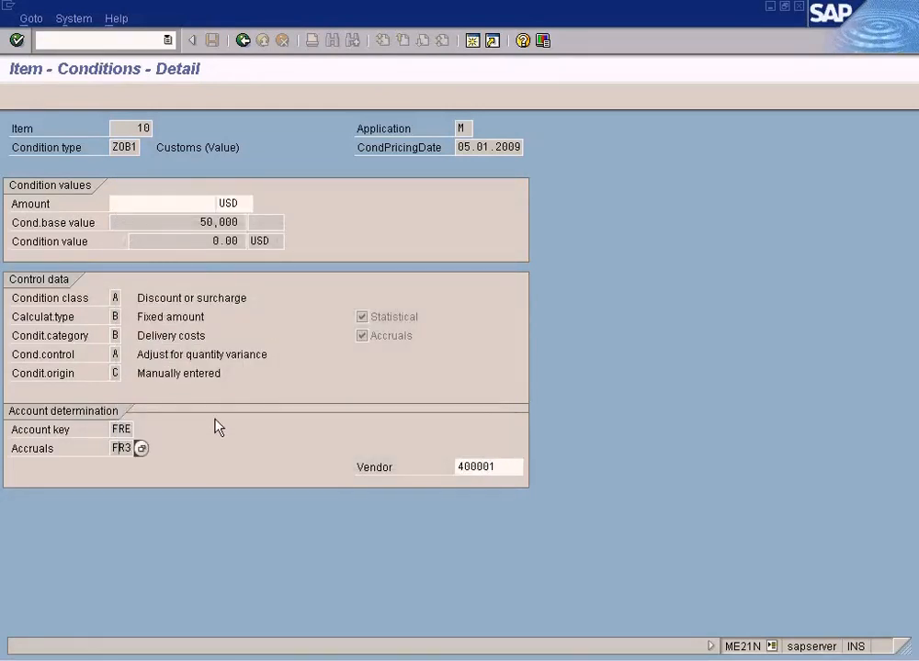
Compare the customs condition's account key and accruals key, and switch to the Display FI Configuration: Automatic Posting - Procedures window
{"action": "left_click", "coordinate": [121, 431]}
{"action": "left_click", "coordinate": [121, 448]}
{"action": "left_click", "coordinate": [122, 431]}
{"action": "left_click", "coordinate": [120, 449]}
{"action": "left_click", "coordinate": [126, 430]}
{"action": "left_click", "coordinate": [315, 655]}
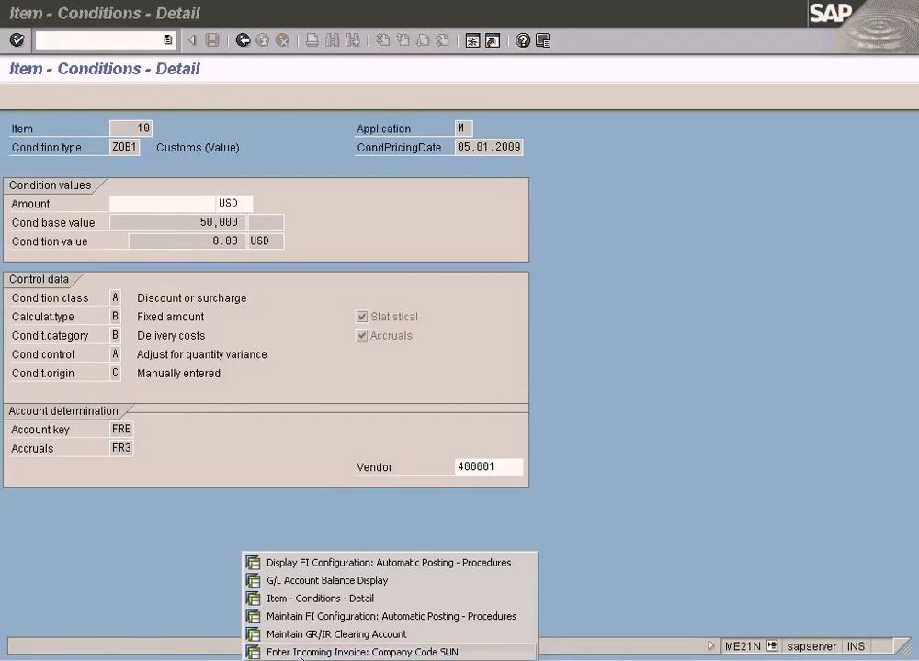
{"action": "left_click", "coordinate": [359, 564]}
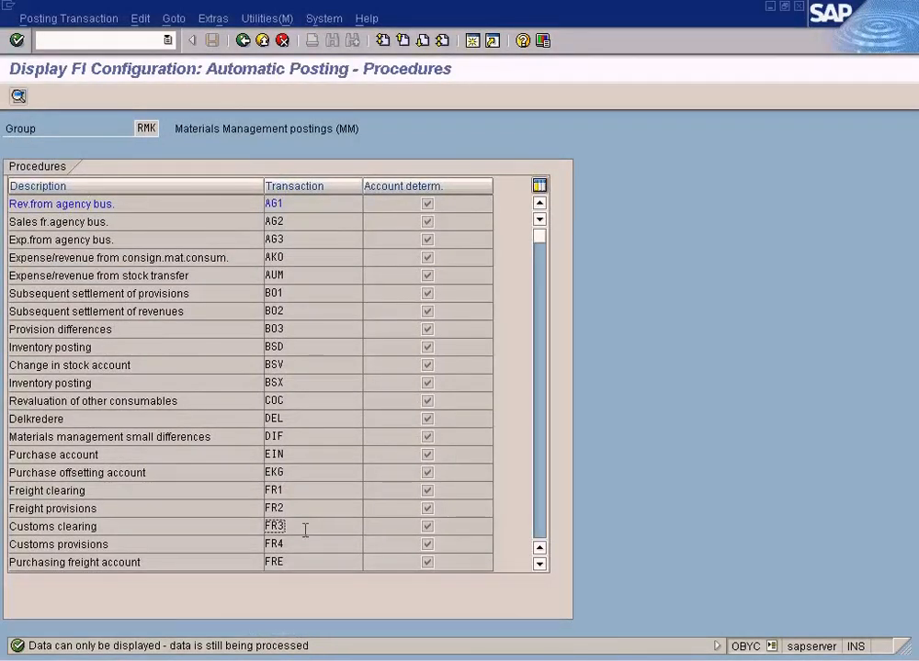
Compare the accruals key of the ZOB1 customs condition with the customs clearing transaction in the automatic posting procedures list
{"action": "key", "text": "alt+Tab"}
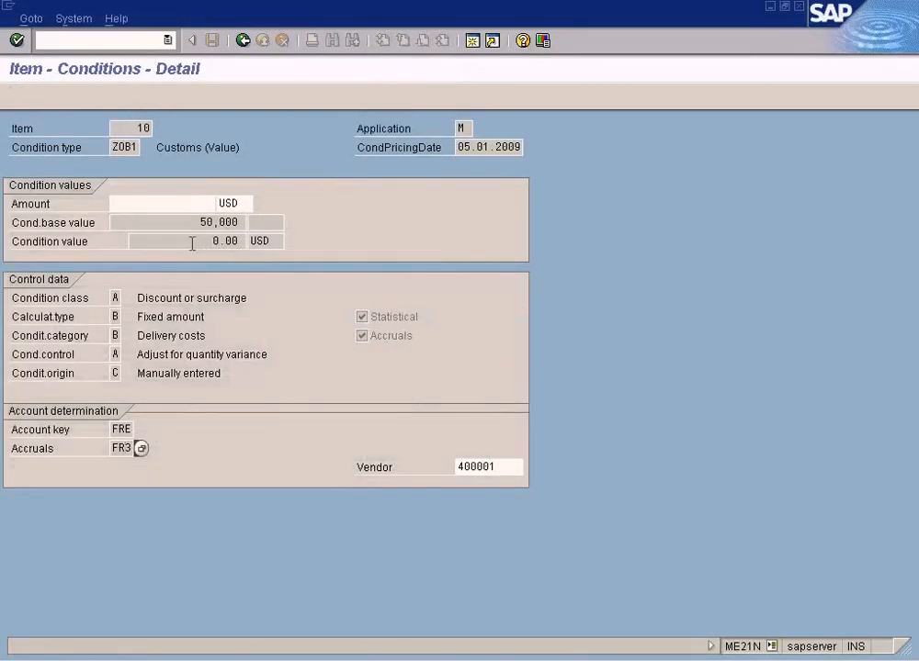
{"action": "double_click", "coordinate": [208, 221]}
{"action": "left_click_drag", "start_coordinate": [214, 221], "coordinate": [280, 272]}
{"action": "key", "text": "alt+Tab"}
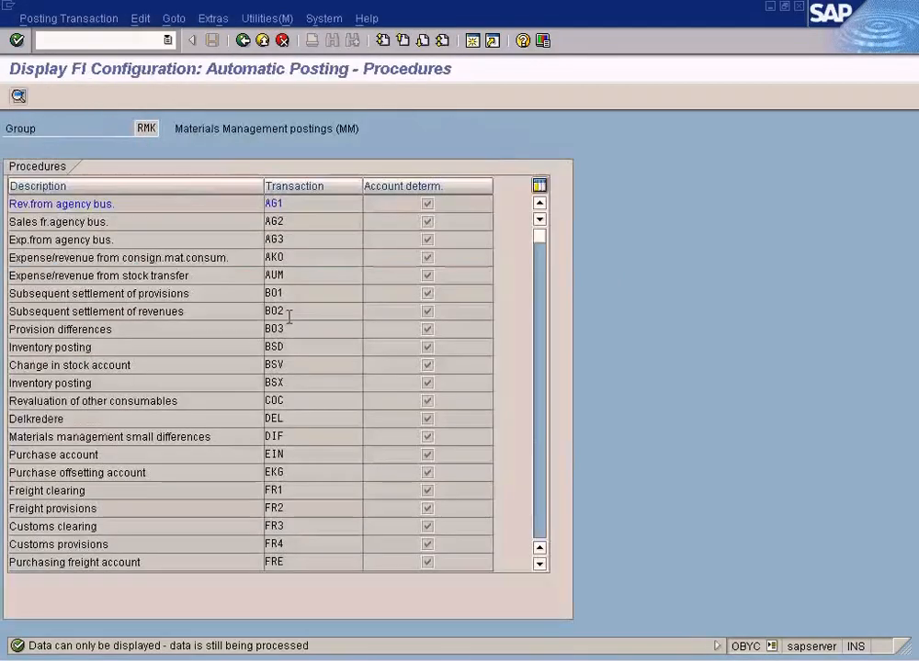
{"action": "key", "text": "alt+Tab"}
{"action": "left_click", "coordinate": [126, 448]}
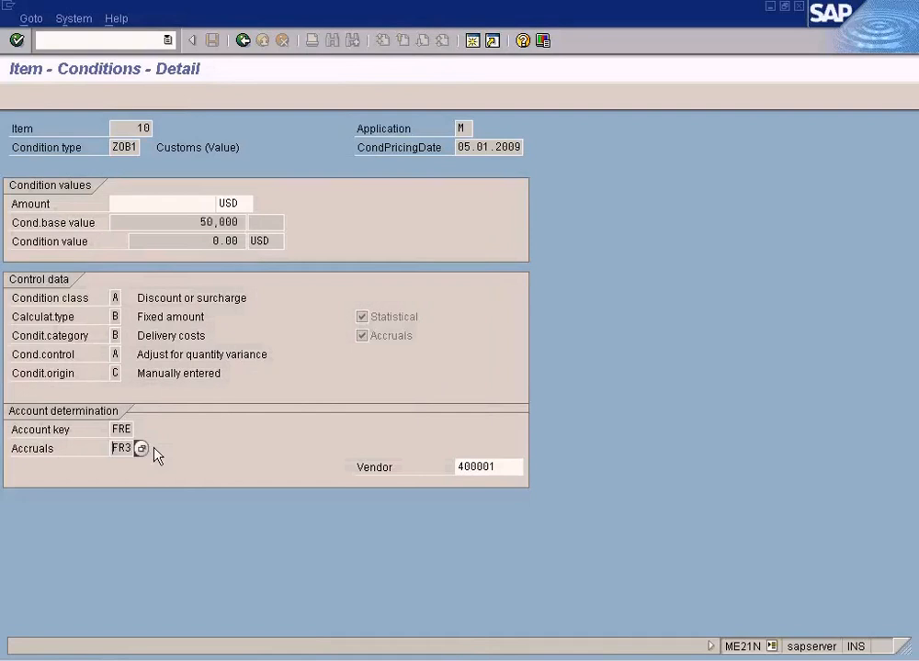
{"action": "key", "text": "alt+Tab"}
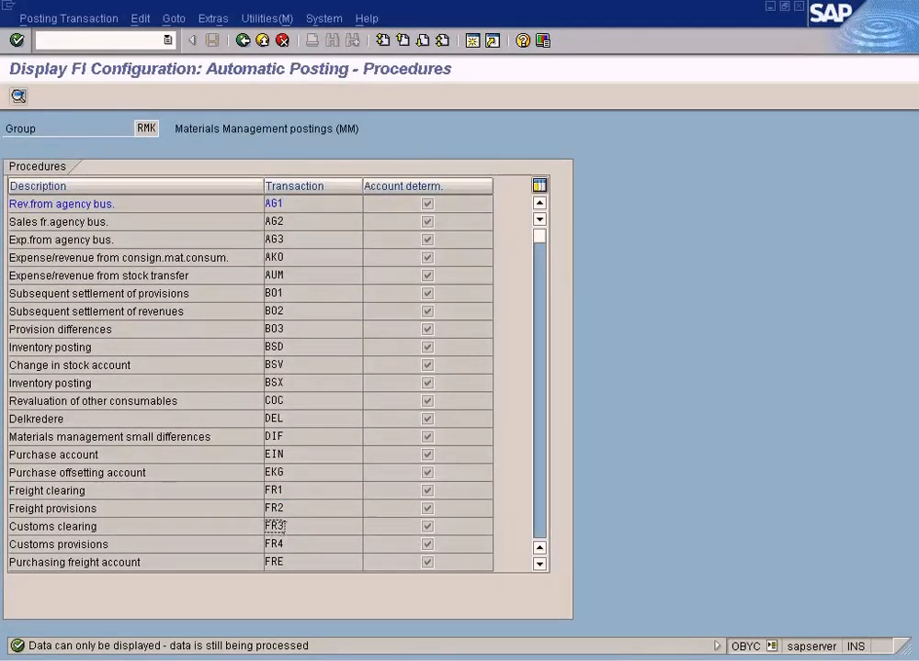
Display the account assignment of the customs clearing procedure FR3 for chart of accounts SUN
{"action": "double_click", "coordinate": [285, 525]}
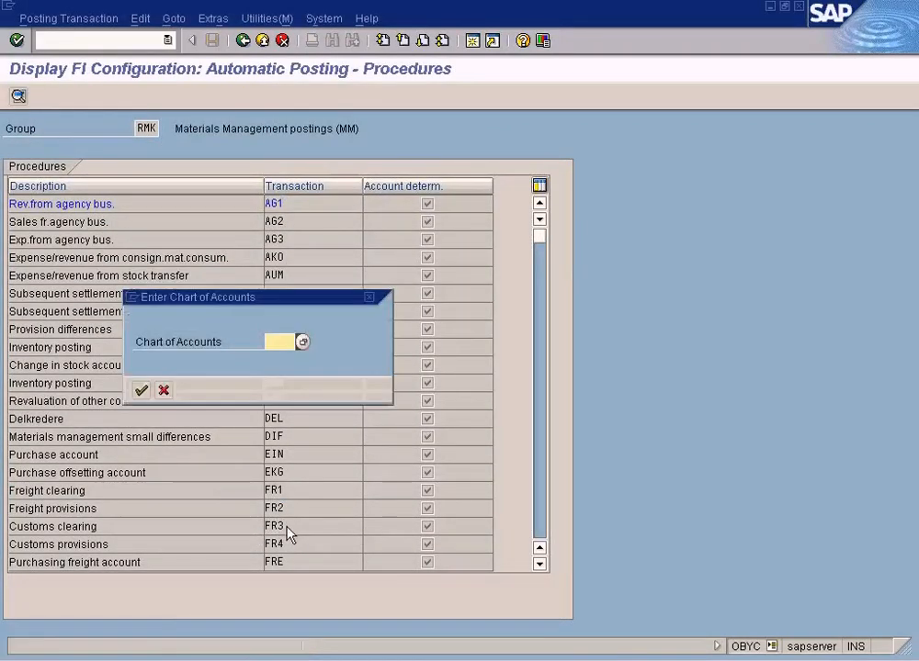
{"action": "type", "text": "sun"}
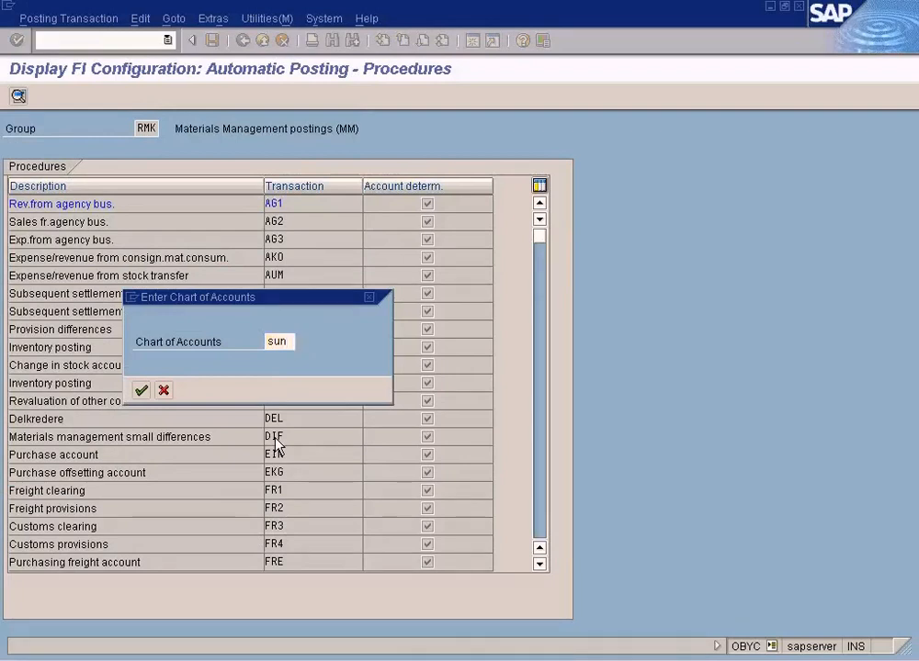
{"action": "key", "text": "Return"}
{"action": "left_click_drag", "start_coordinate": [115, 226], "coordinate": [56, 226]}
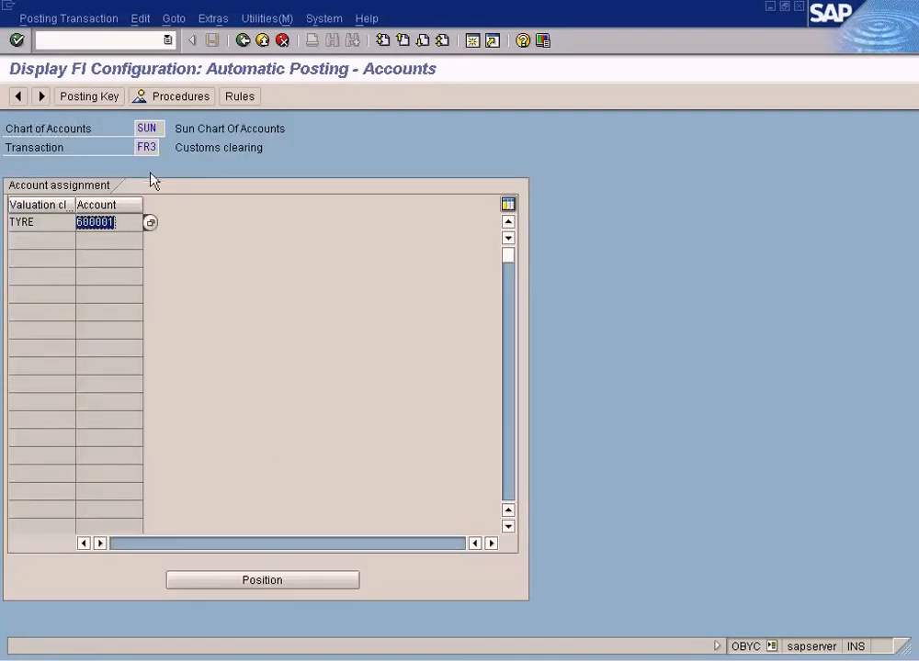
{"action": "left_click_drag", "start_coordinate": [140, 148], "coordinate": [172, 152]}
Leave the customs condition details and return to the gross price amount in the purchase order's pricing elements
{"action": "key", "text": "alt+Tab"}
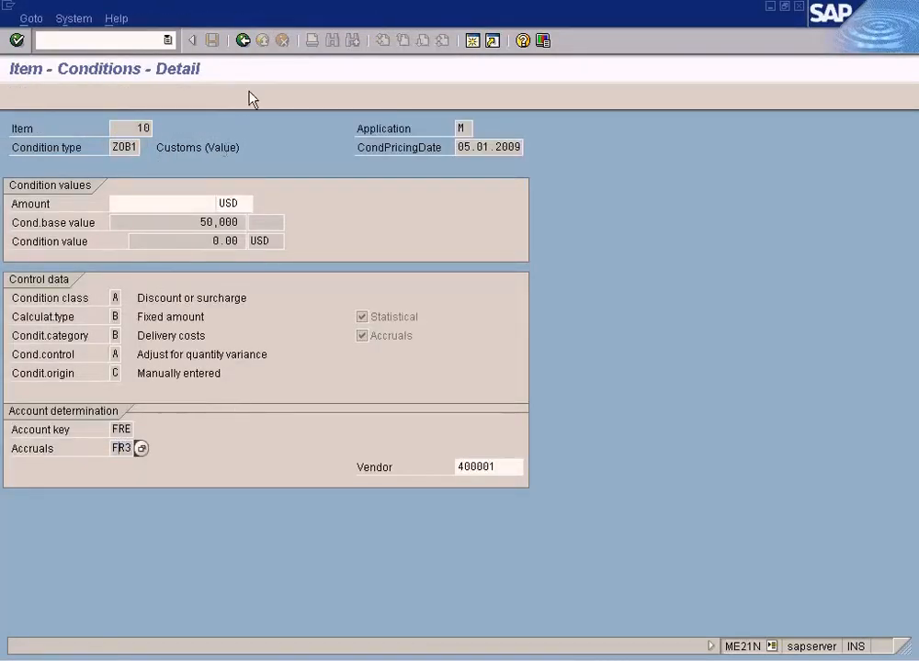
{"action": "left_click", "coordinate": [244, 42]}
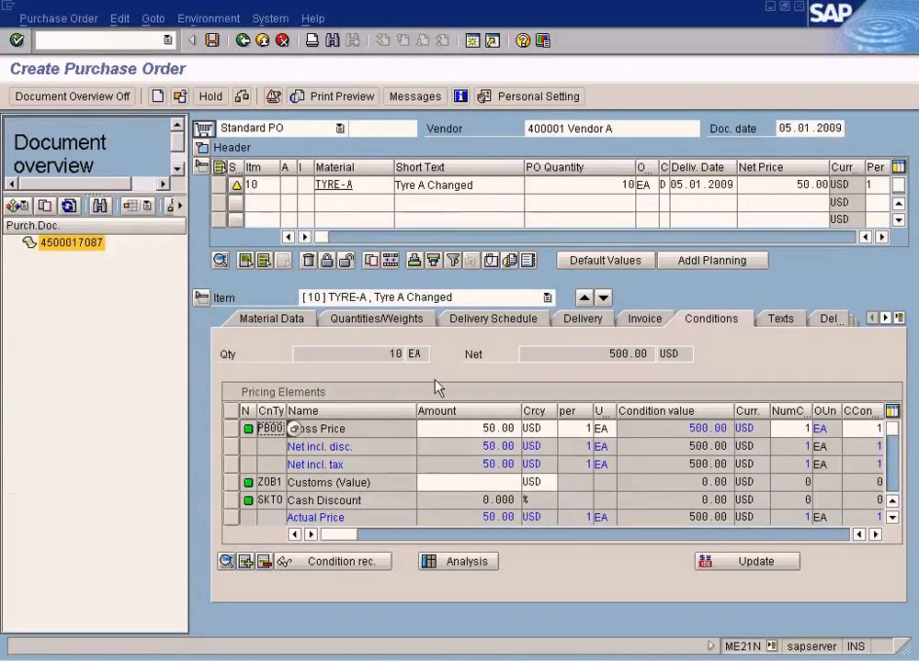
{"action": "left_click", "coordinate": [476, 428]}
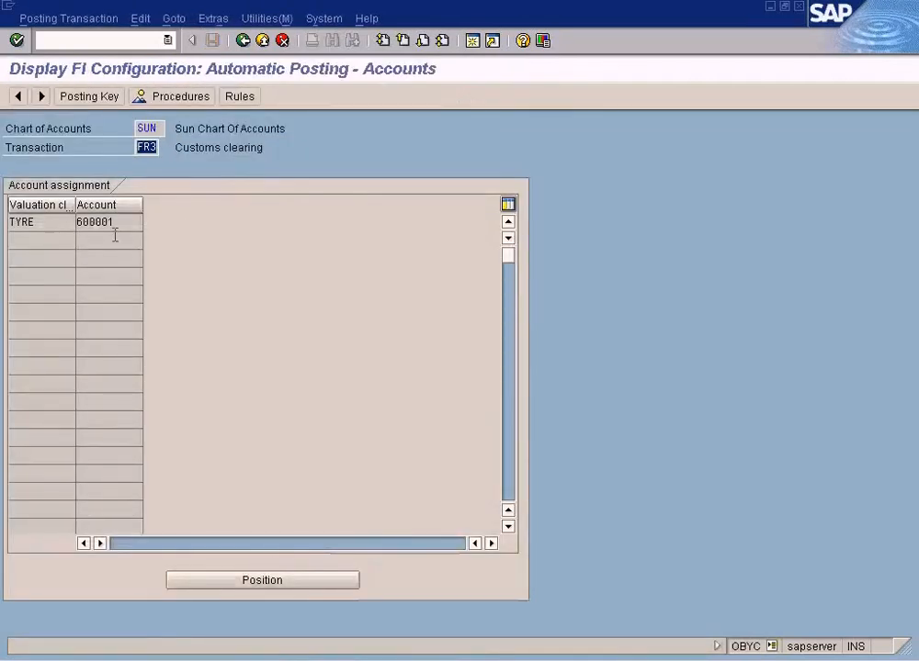
Check the account assigned to valuation class TYRE and return to the FR3 customs clearing entry in the procedures list
{"action": "double_click", "coordinate": [103, 223]}
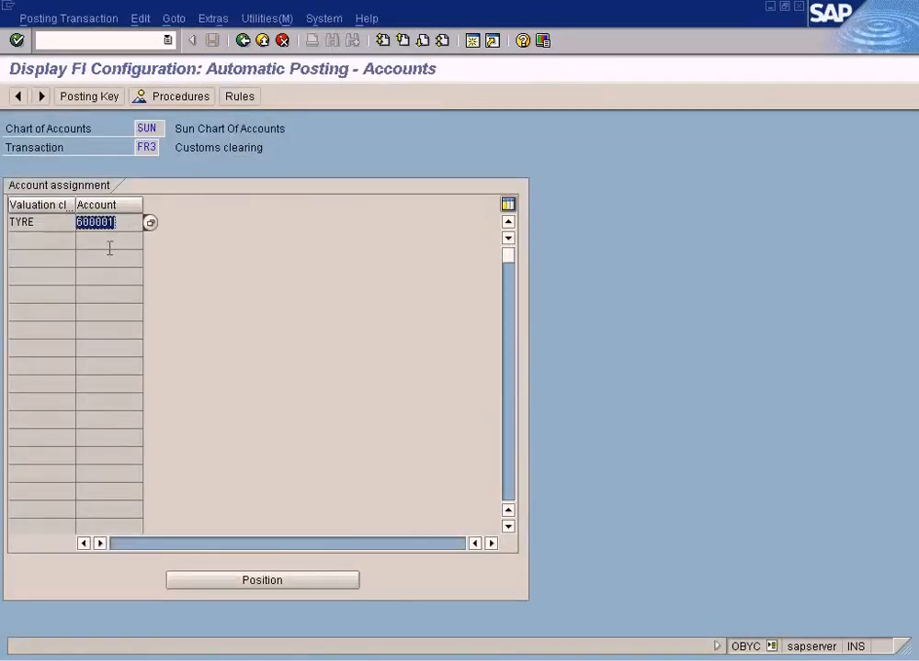
{"action": "left_click", "coordinate": [242, 41]}
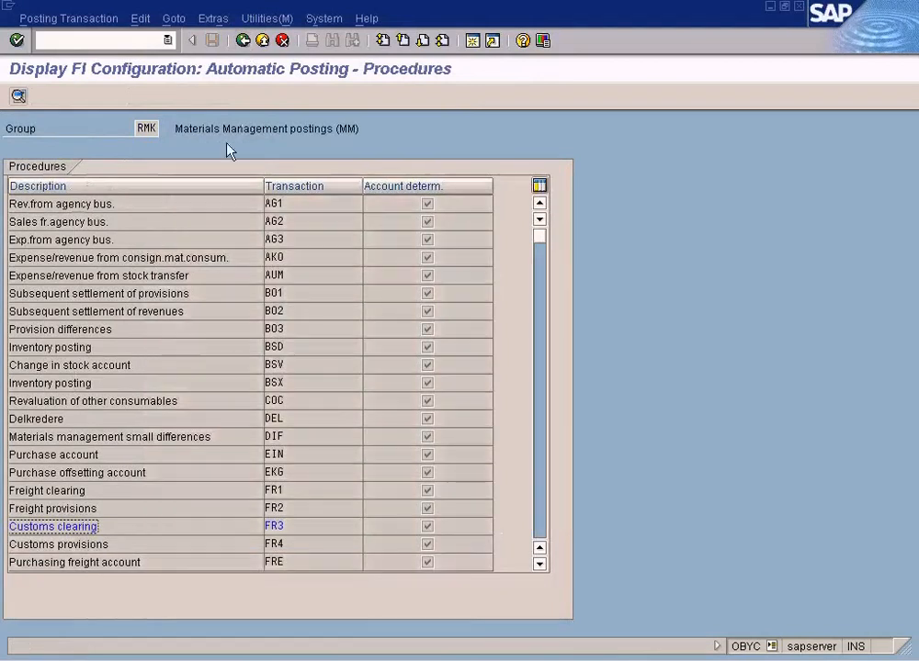
{"action": "left_click_drag", "start_coordinate": [283, 528], "coordinate": [256, 527]}
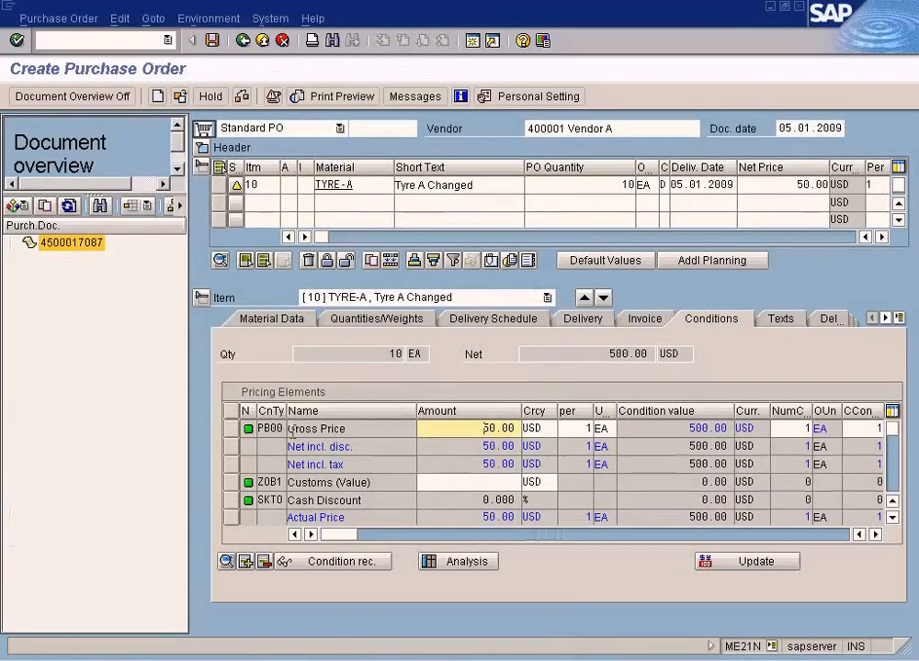
Switch to the purchase order, select the ZOB1 customs condition and widen the condition type column of the pricing elements
{"action": "key", "text": "alt+Tab"}
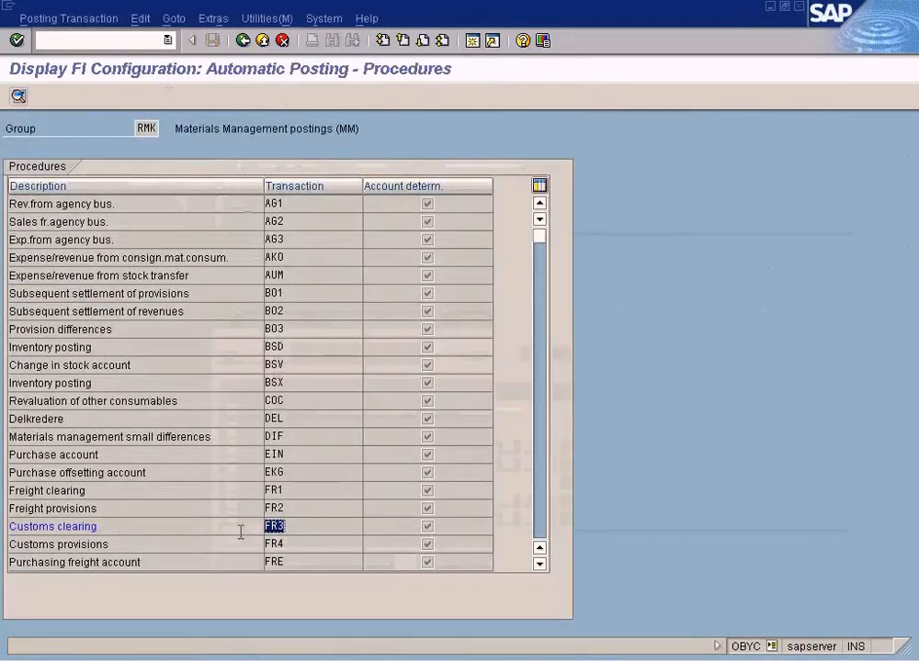
{"action": "key", "text": "alt+Tab"}
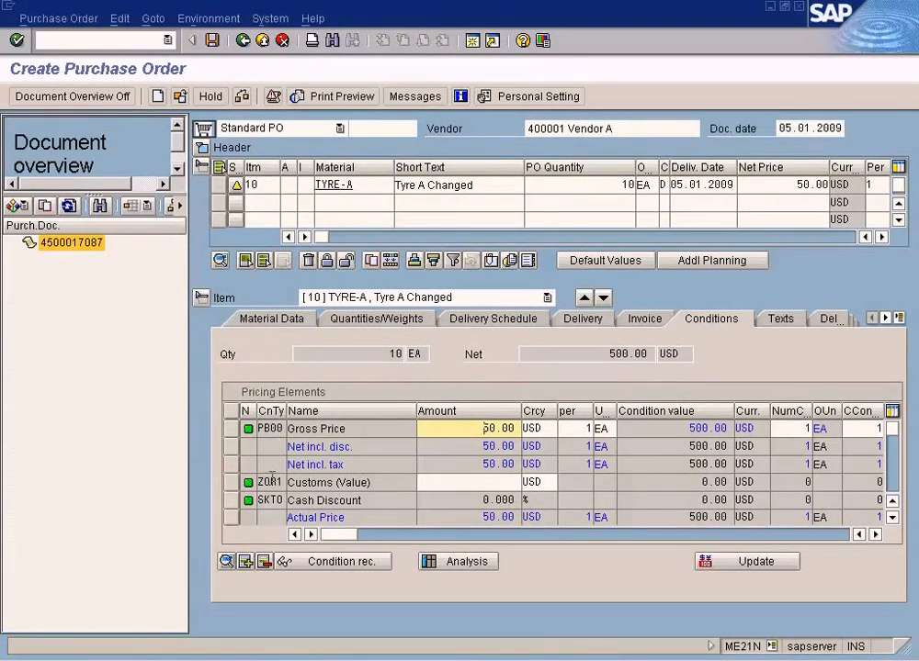
{"action": "left_click", "coordinate": [292, 482]}
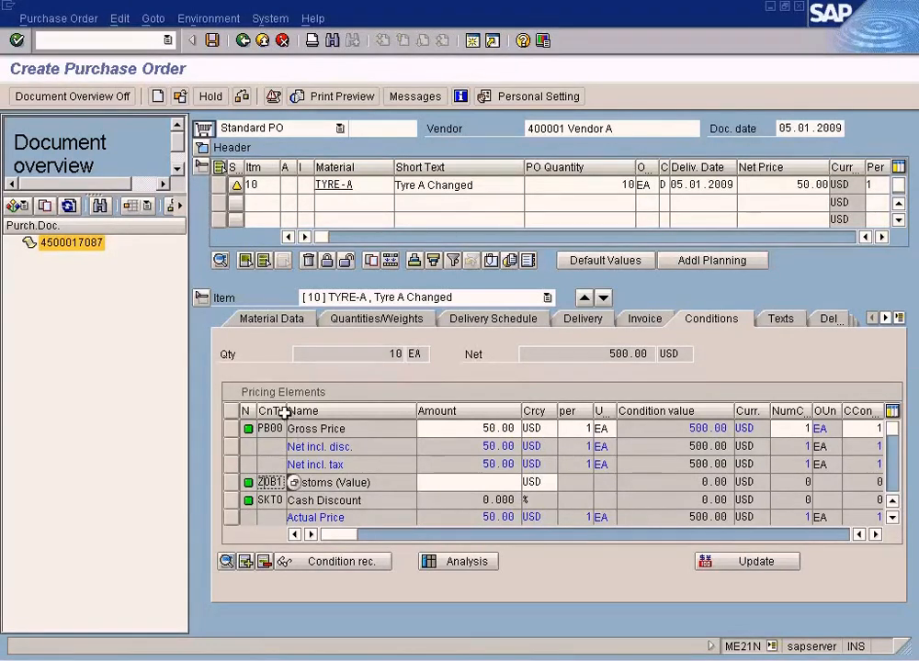
{"action": "left_click_drag", "start_coordinate": [317, 413], "coordinate": [392, 414]}
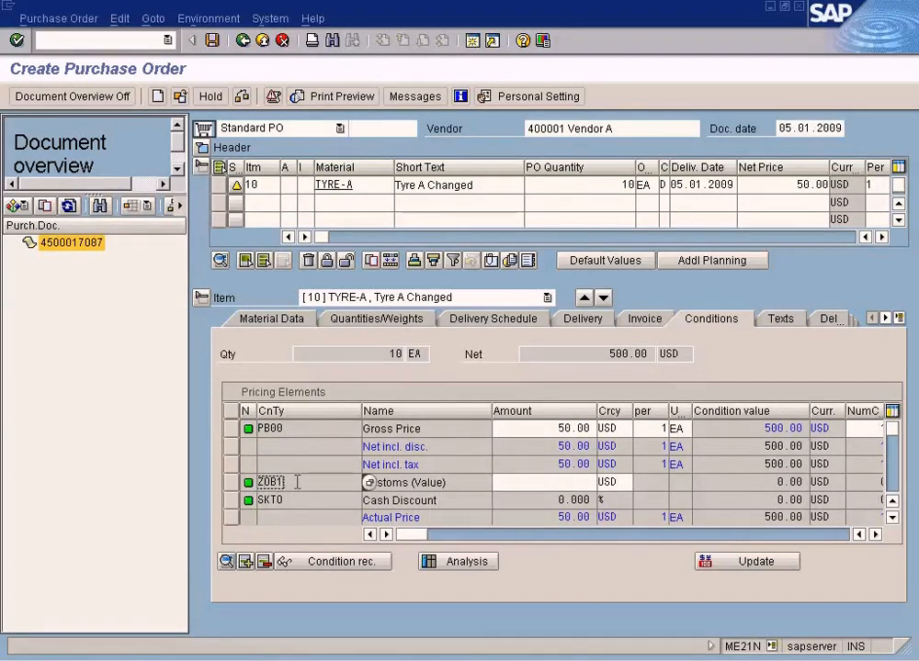
Try to open another session, and start transaction SPRO in the Enter Incoming Invoice window instead
{"action": "left_click", "coordinate": [473, 42]}
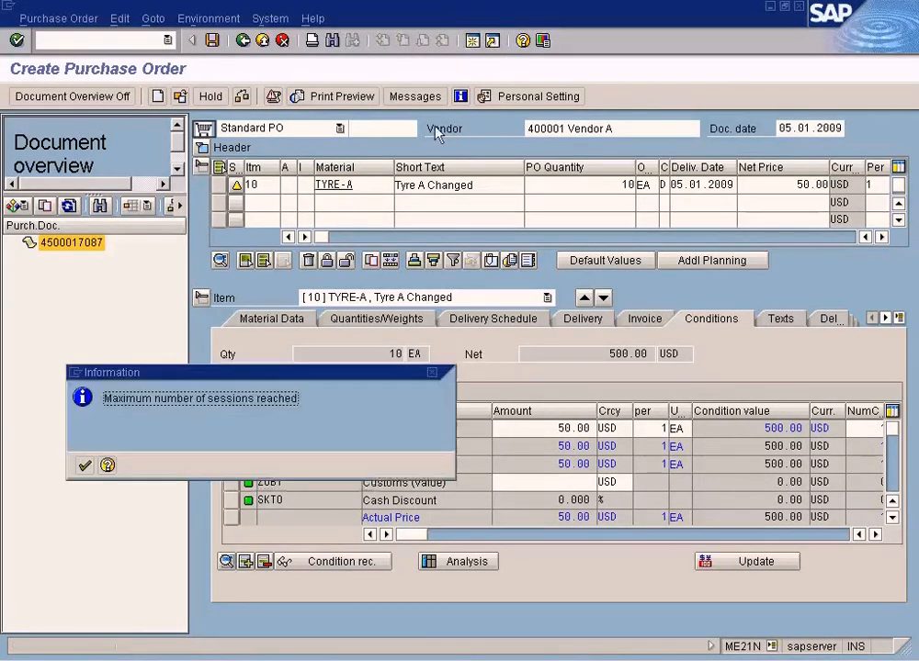
{"action": "left_click", "coordinate": [84, 468]}
{"action": "left_click", "coordinate": [280, 660]}
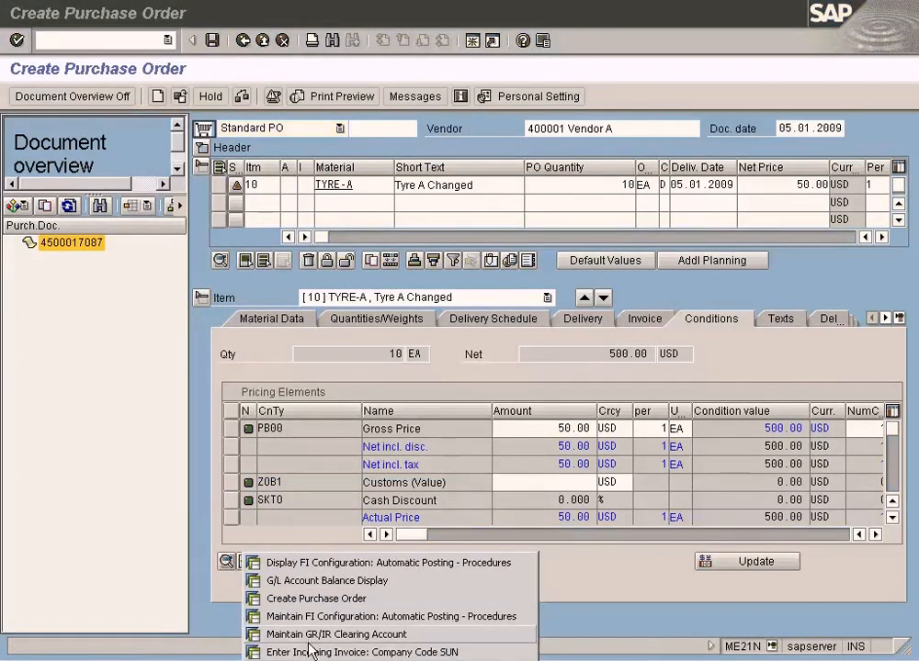
{"action": "left_click", "coordinate": [311, 652]}
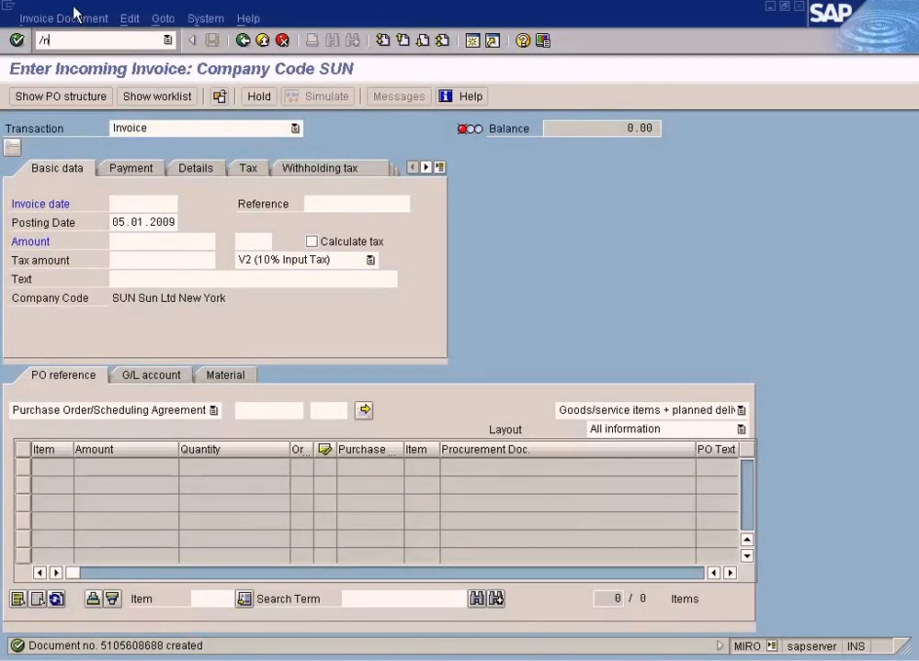
{"action": "type", "text": "/nst"}
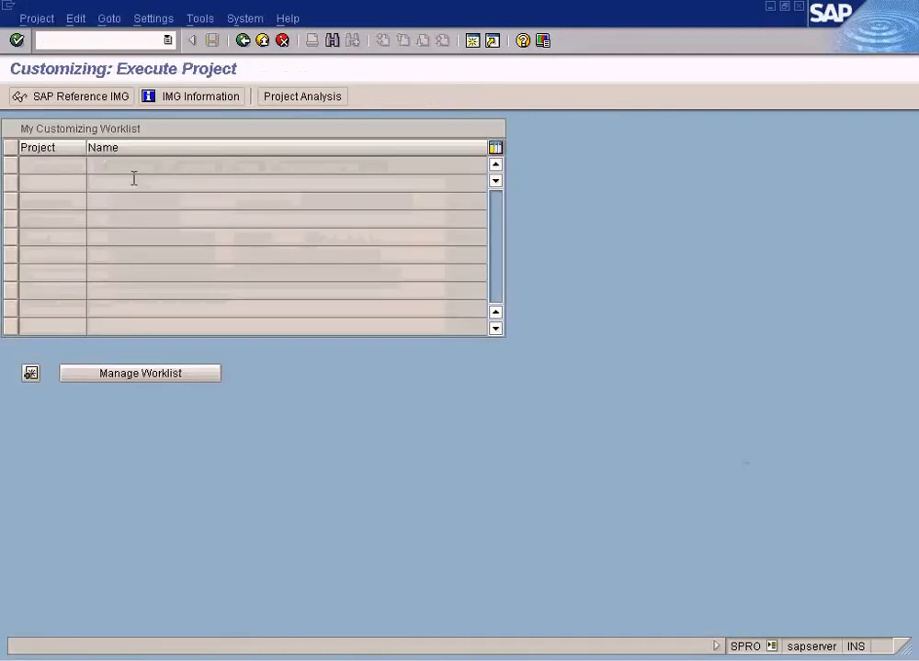
Display the SAP Reference IMG and expand Materials Management, Purchasing, Conditions and Define Price Determination Process
{"action": "left_click", "coordinate": [106, 95]}
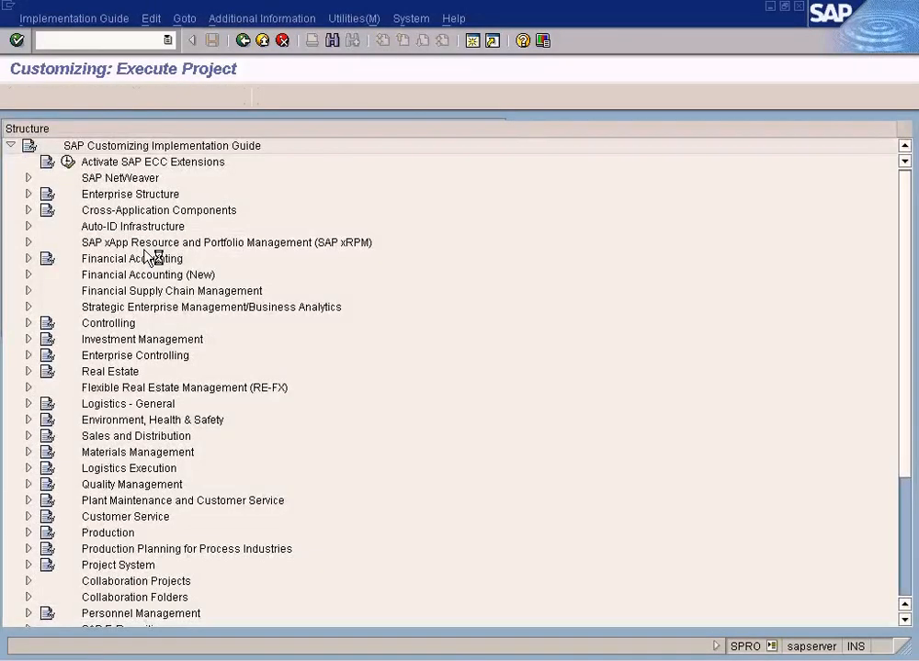
{"action": "left_click", "coordinate": [29, 452]}
{"action": "left_click", "coordinate": [47, 501]}
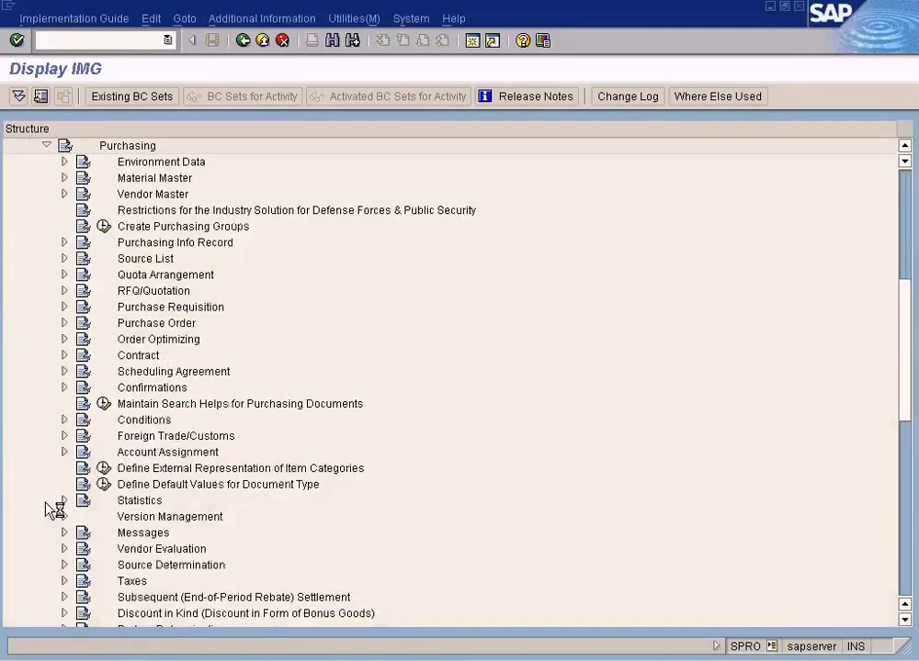
{"action": "left_click", "coordinate": [66, 421]}
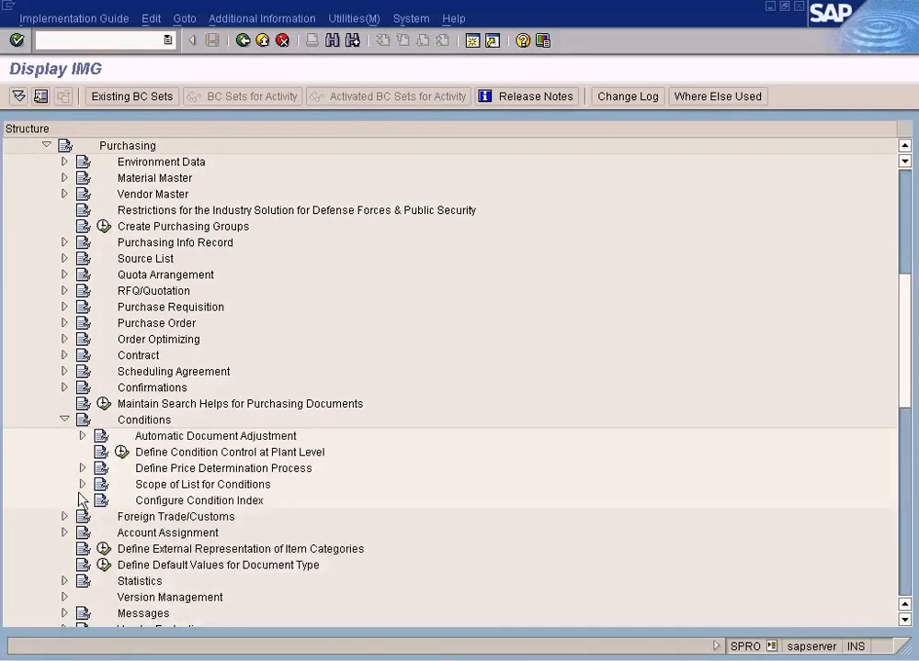
{"action": "left_click", "coordinate": [82, 468]}
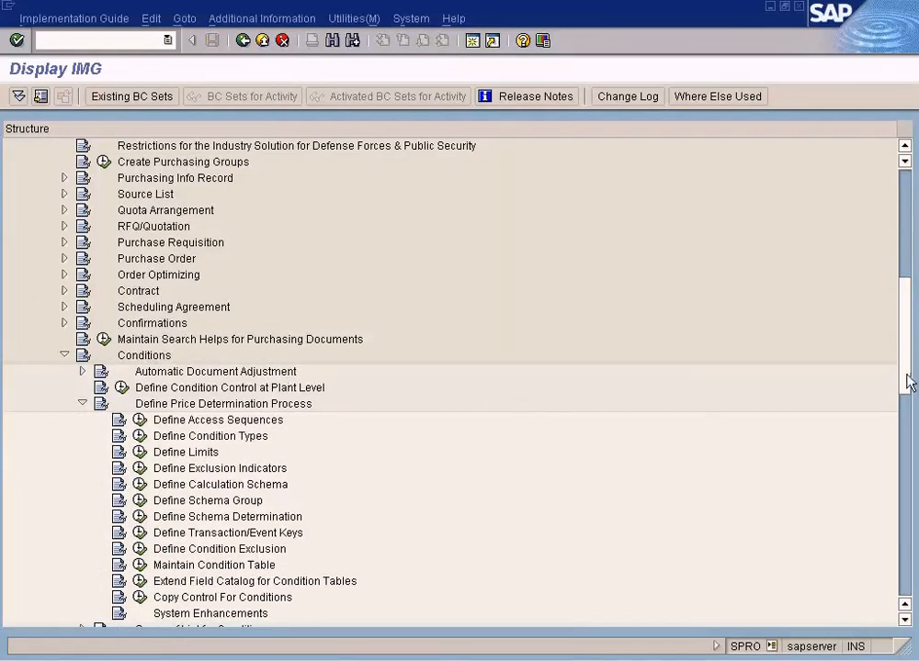
Execute the Define Condition Types customizing entry and choose the Define Condition Type activity
{"action": "scroll", "coordinate": [908, 383], "scroll_direction": "down", "scroll_amount": 3}
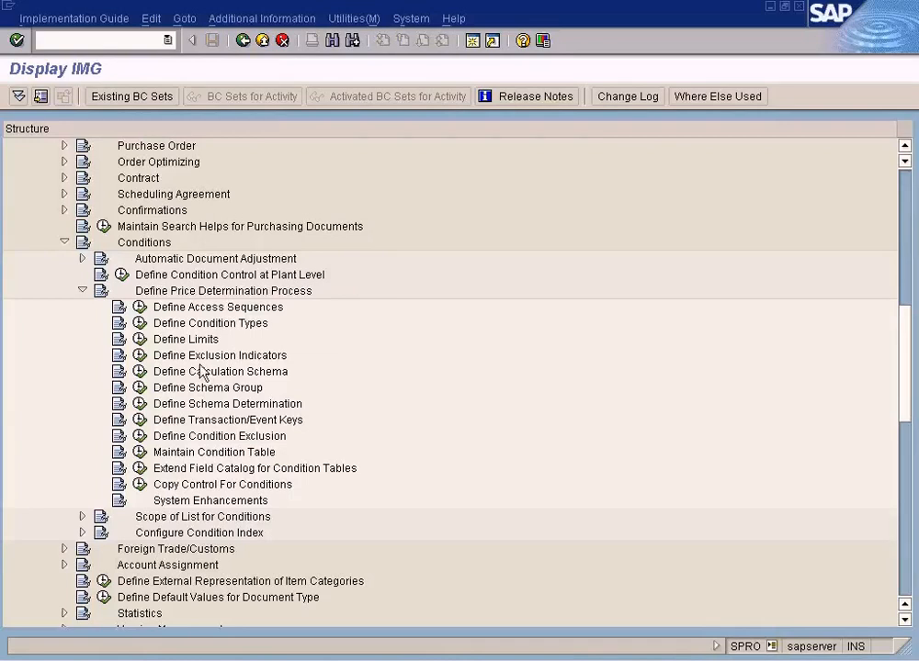
{"action": "left_click", "coordinate": [139, 339]}
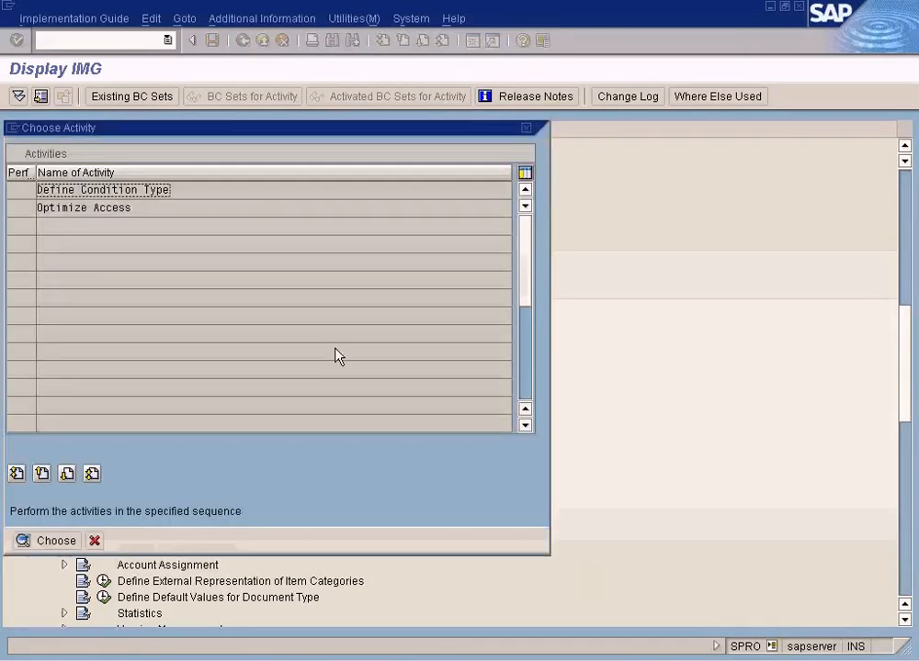
{"action": "double_click", "coordinate": [149, 195]}
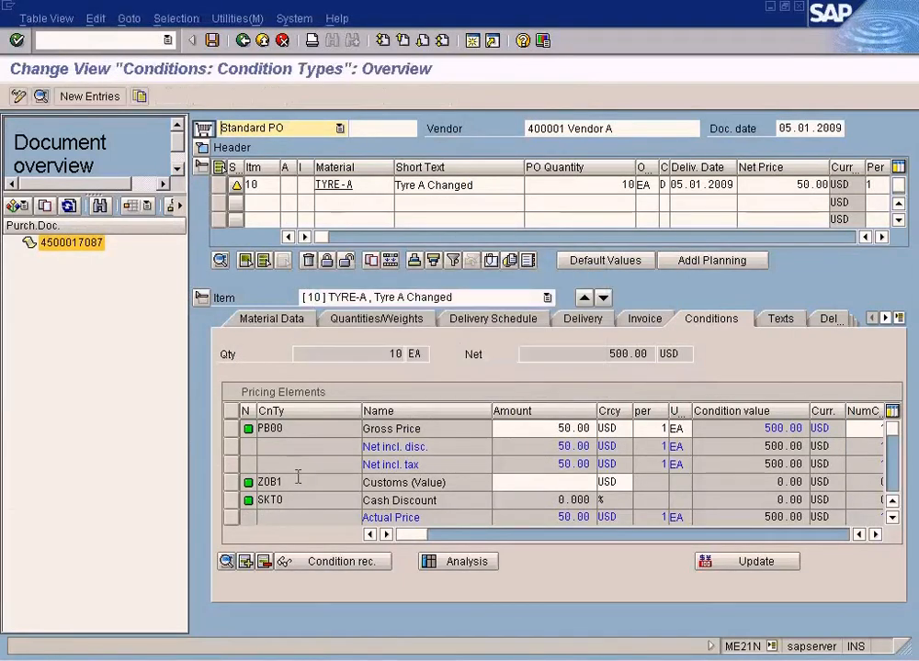
Check the customs condition type in the purchase order, then position the condition types overview on ZOB1 and open its details
{"action": "key", "text": "alt+Tab"}
{"action": "left_click", "coordinate": [292, 484]}
{"action": "key", "text": "alt+Tab"}
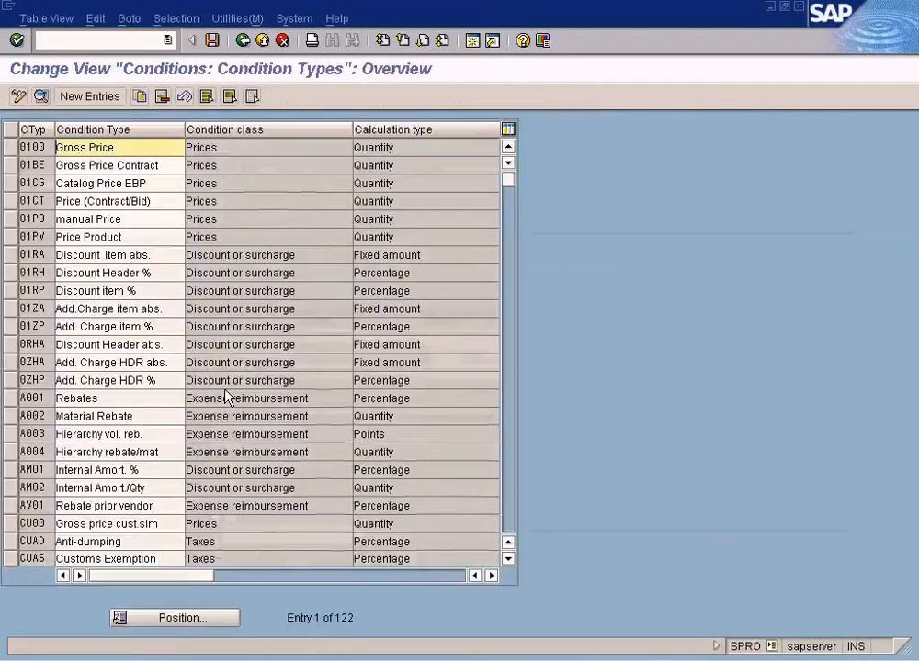
{"action": "left_click", "coordinate": [181, 618]}
{"action": "type", "text": "Z0B1"}
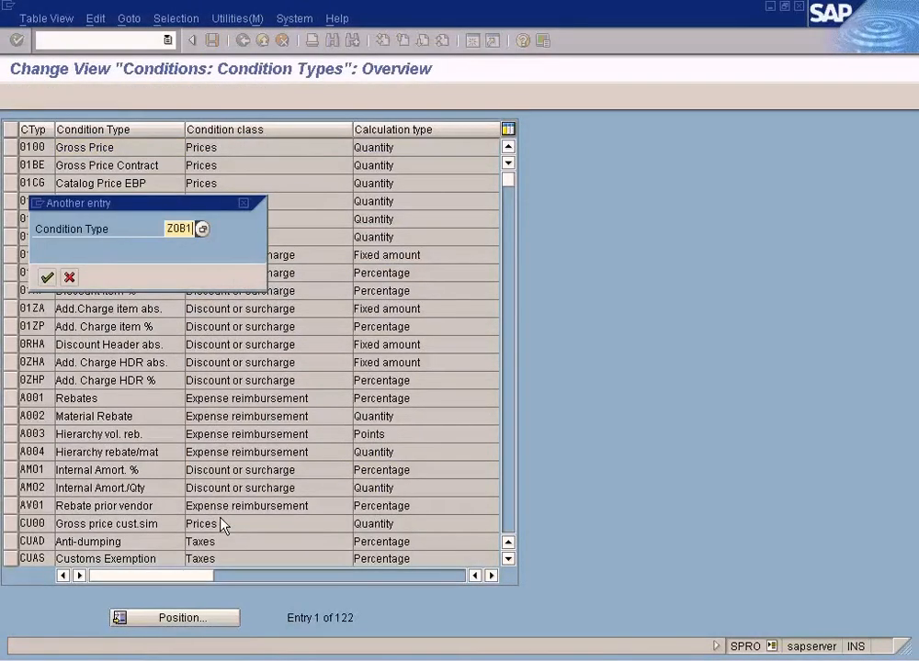
{"action": "key", "text": "Return"}
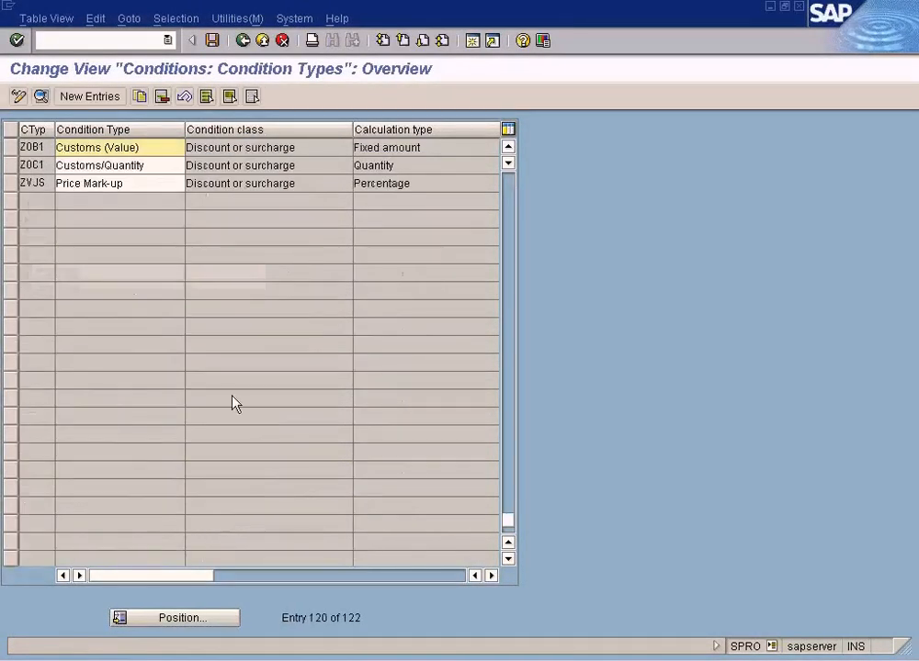
{"action": "double_click", "coordinate": [200, 149]}
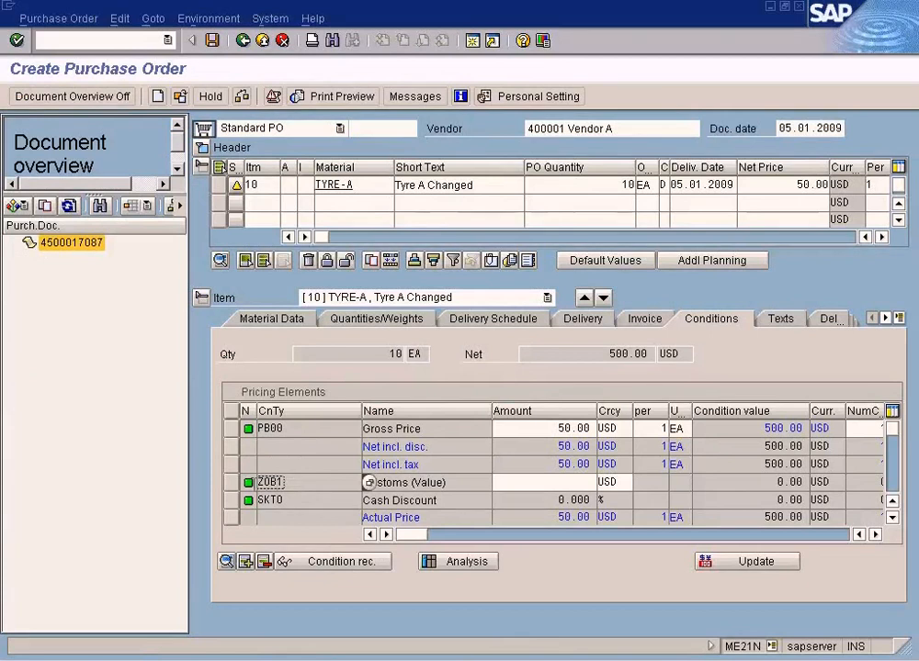
Display the ZOB1 condition details in the purchase order, check its accruals key, and switch back to the condition type's customizing details
{"action": "left_click", "coordinate": [231, 482]}
{"action": "left_click", "coordinate": [226, 561]}
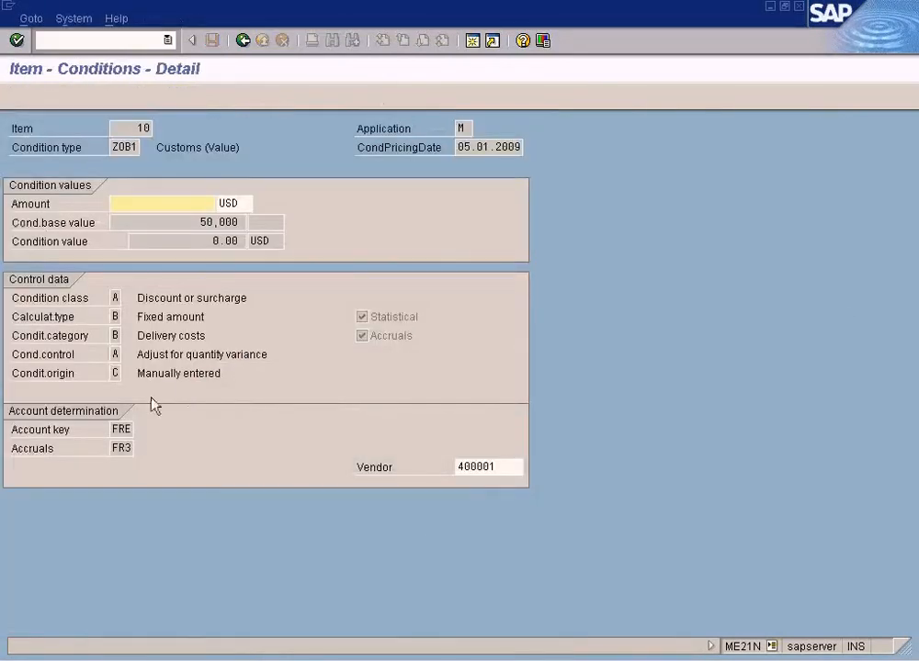
{"action": "left_click", "coordinate": [121, 449]}
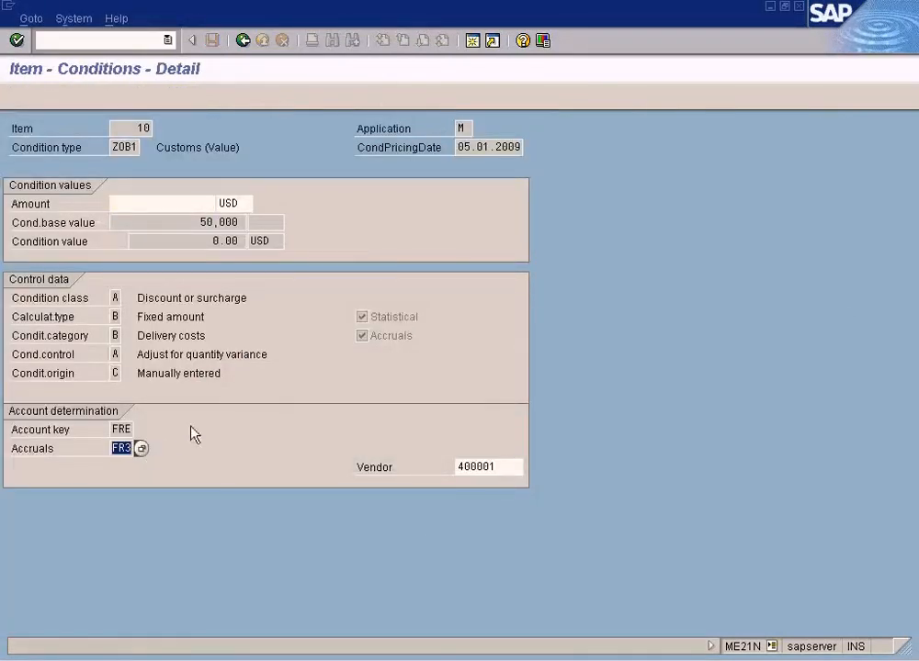
{"action": "left_click", "coordinate": [112, 145]}
{"action": "key", "text": "F2"}
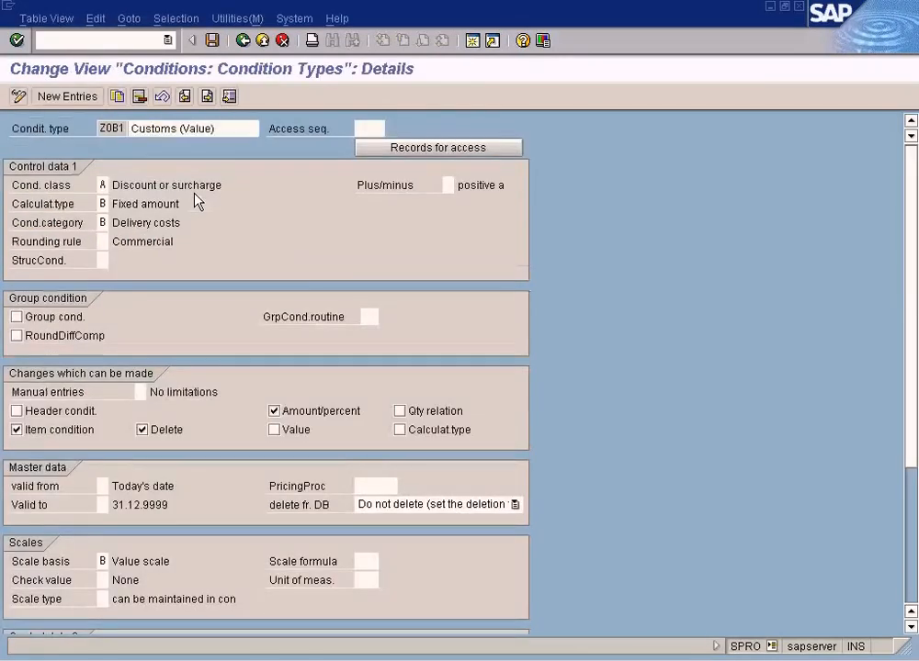
List the possible condition categories for ZOB1 in its customizing details and close the list without changing the entry
{"action": "left_click", "coordinate": [105, 223]}
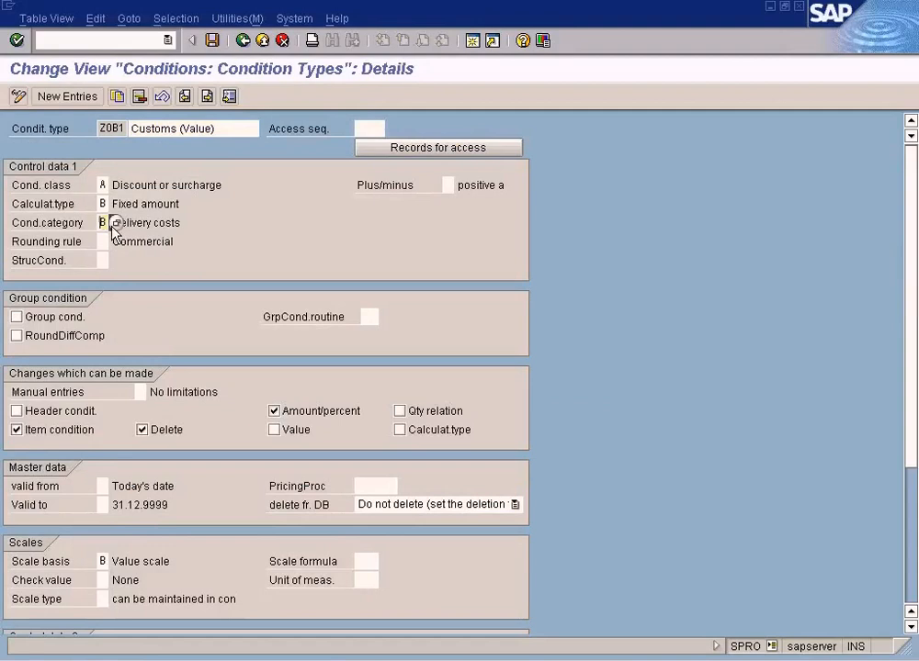
{"action": "left_click", "coordinate": [115, 224]}
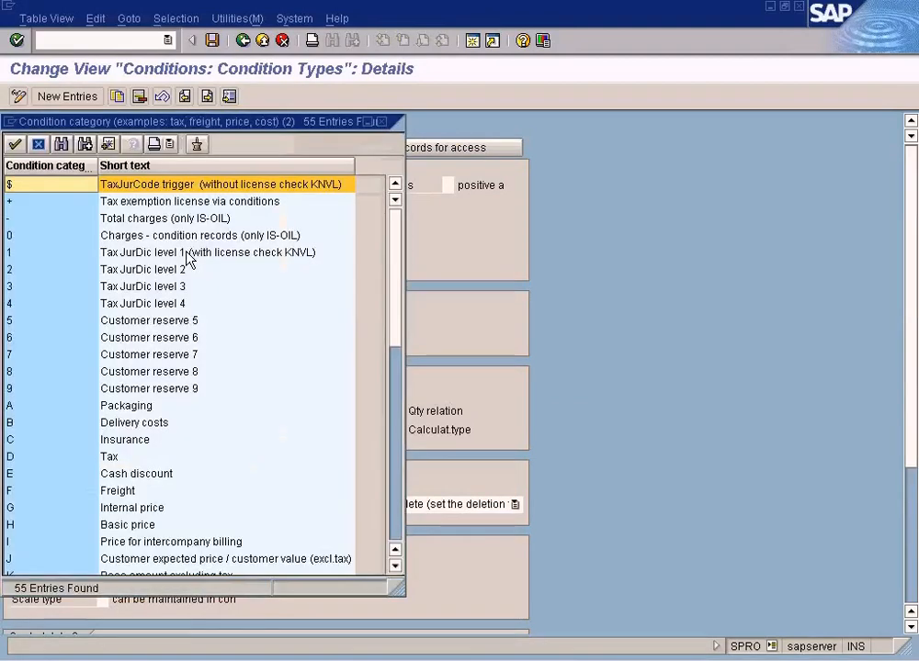
{"action": "left_click", "coordinate": [384, 122]}
{"action": "left_click", "coordinate": [110, 128]}
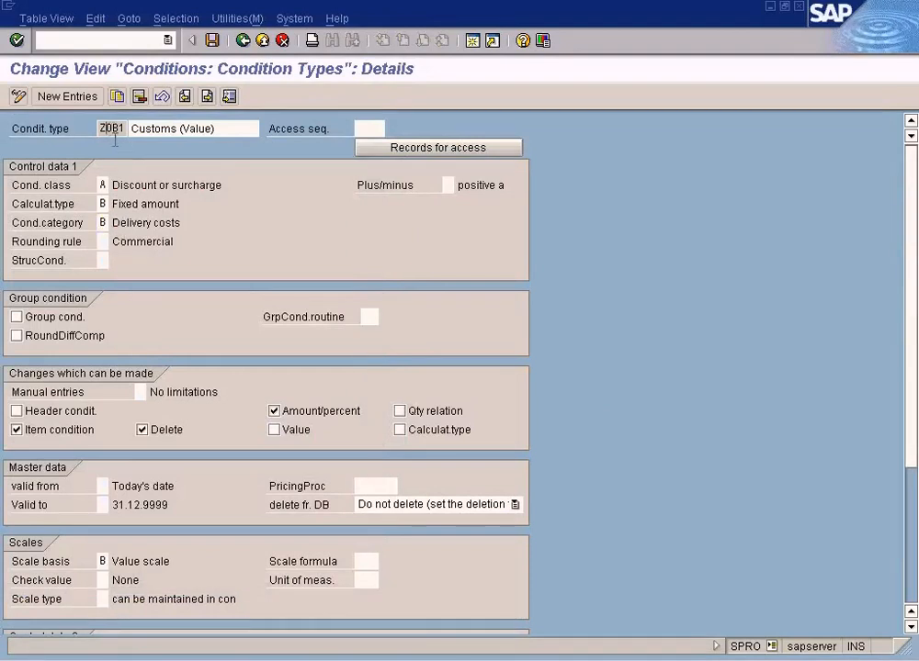
Compare ZOB1's condition category and accruals key in the purchase order's condition details with the condition category in its customizing details
{"action": "key", "text": "alt+Tab"}
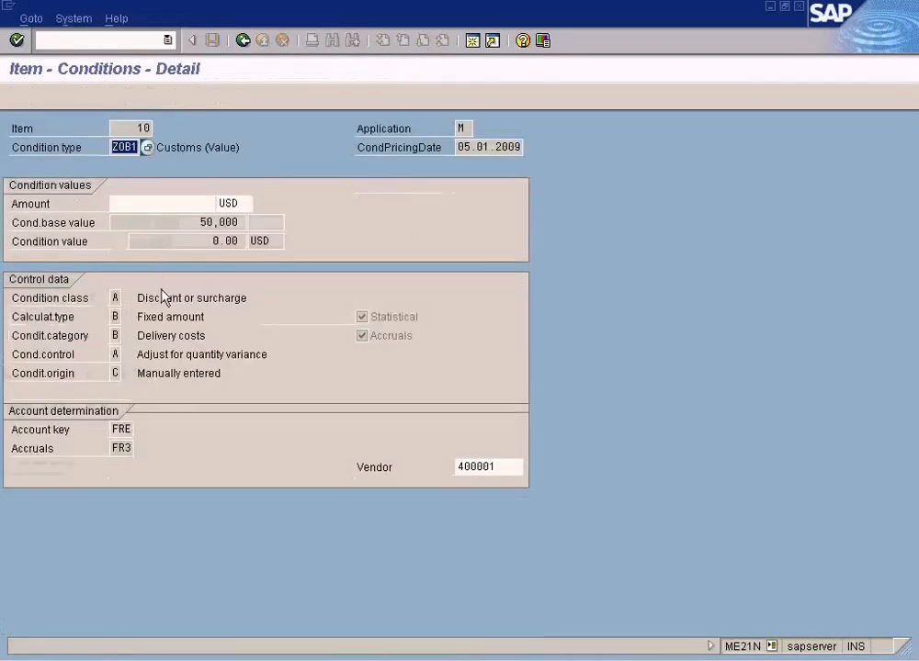
{"action": "left_click", "coordinate": [118, 336]}
{"action": "left_click_drag", "start_coordinate": [139, 337], "coordinate": [195, 336]}
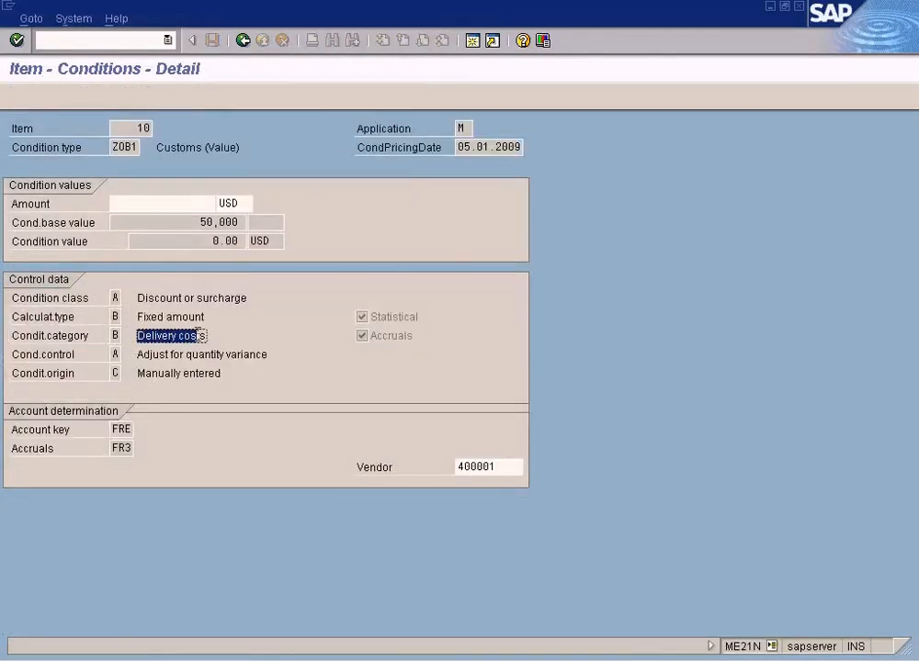
{"action": "left_click", "coordinate": [114, 451]}
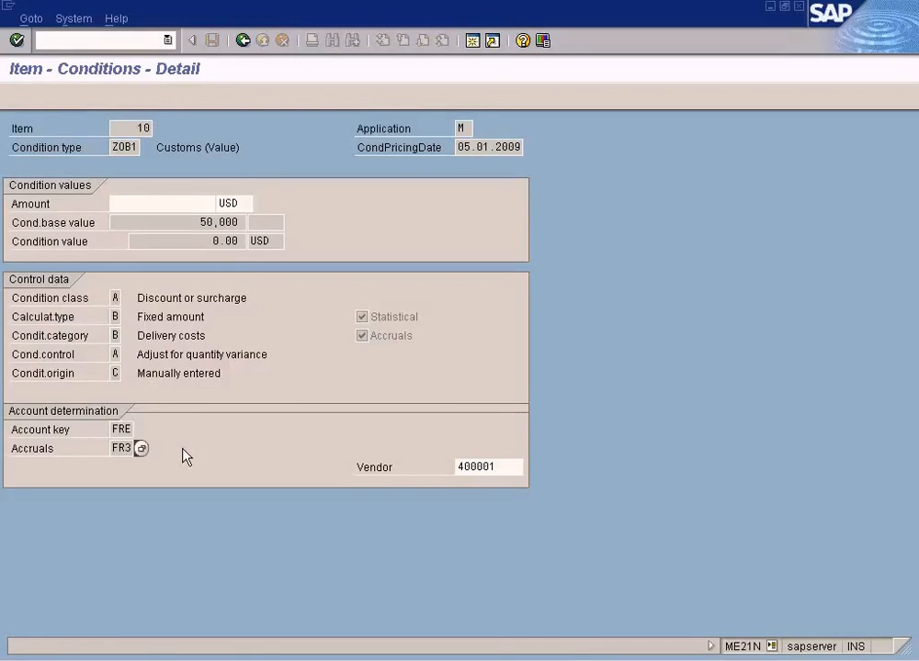
{"action": "key", "text": "alt+Tab"}
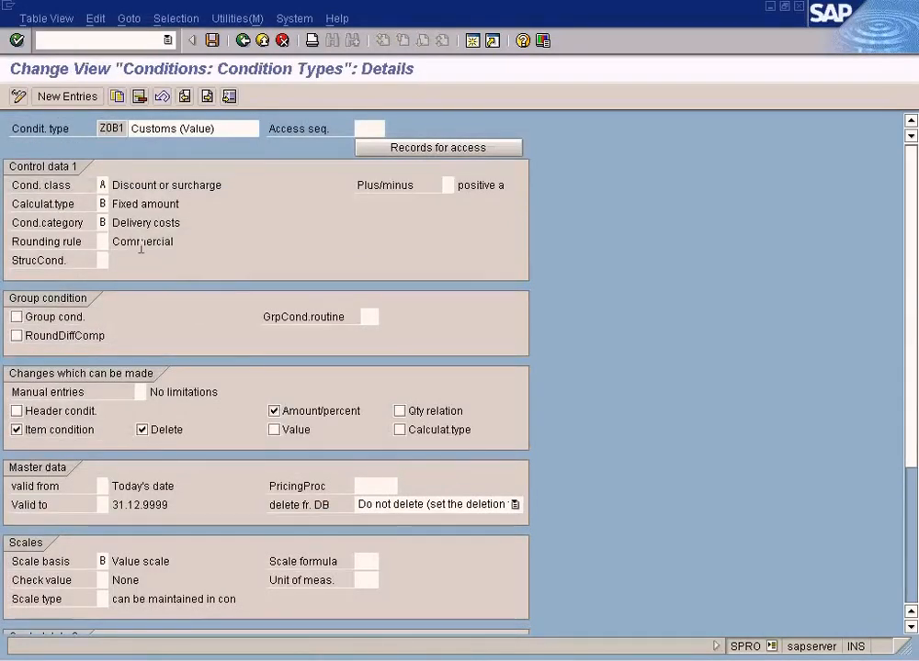
{"action": "left_click", "coordinate": [102, 223]}
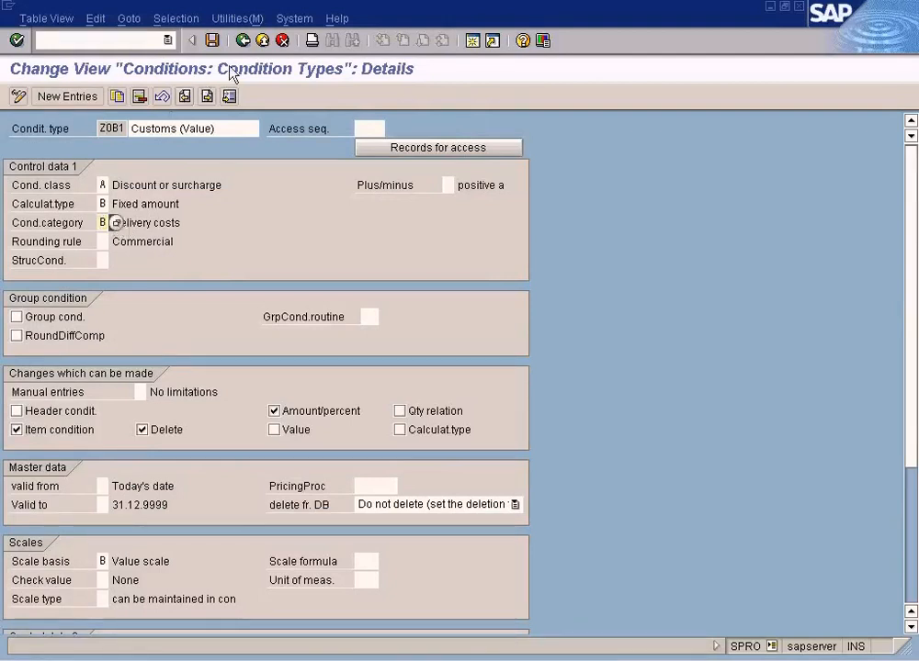
Browse the condition types overview back to the freight entries, view the details of FRA1 Freight %, and return to the overview
{"action": "left_click", "coordinate": [243, 43]}
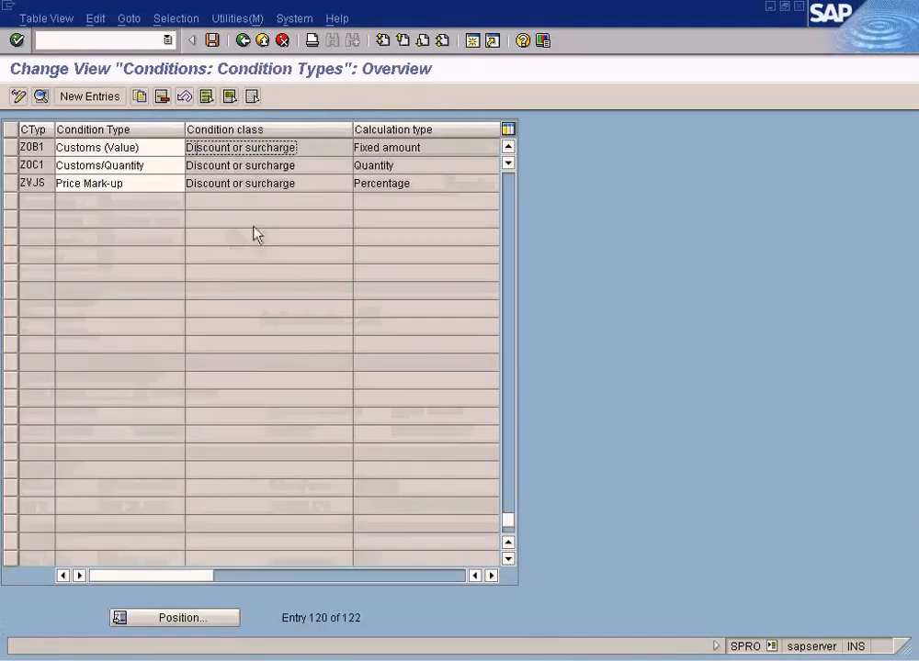
{"action": "left_click", "coordinate": [508, 188]}
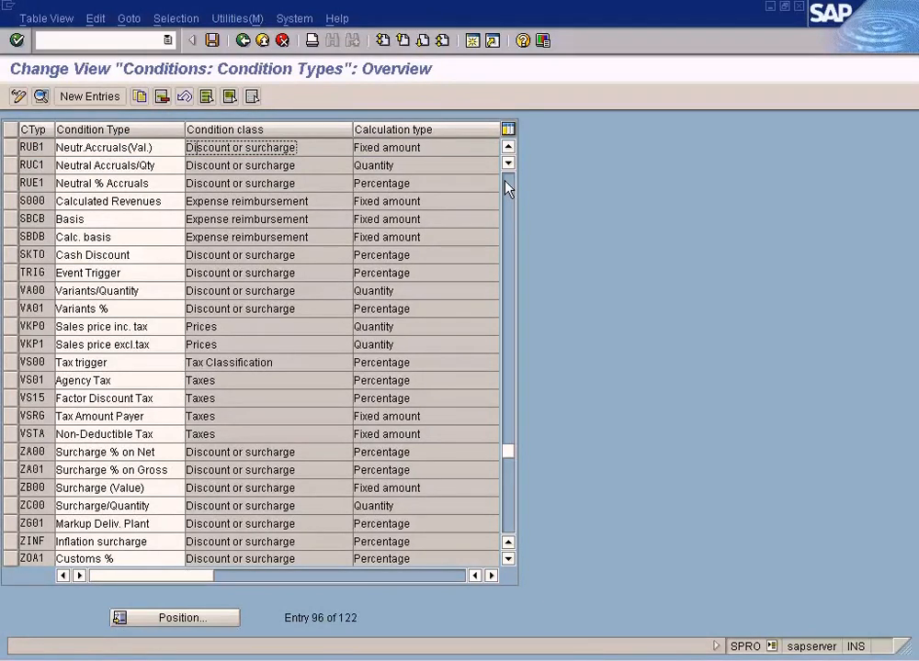
{"action": "left_click", "coordinate": [508, 188]}
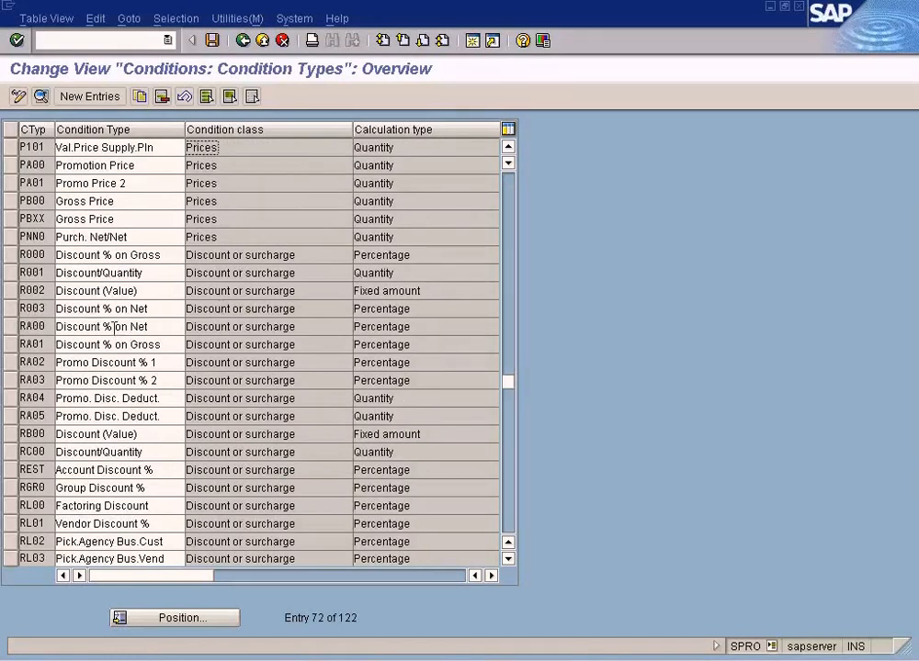
{"action": "left_click", "coordinate": [506, 189]}
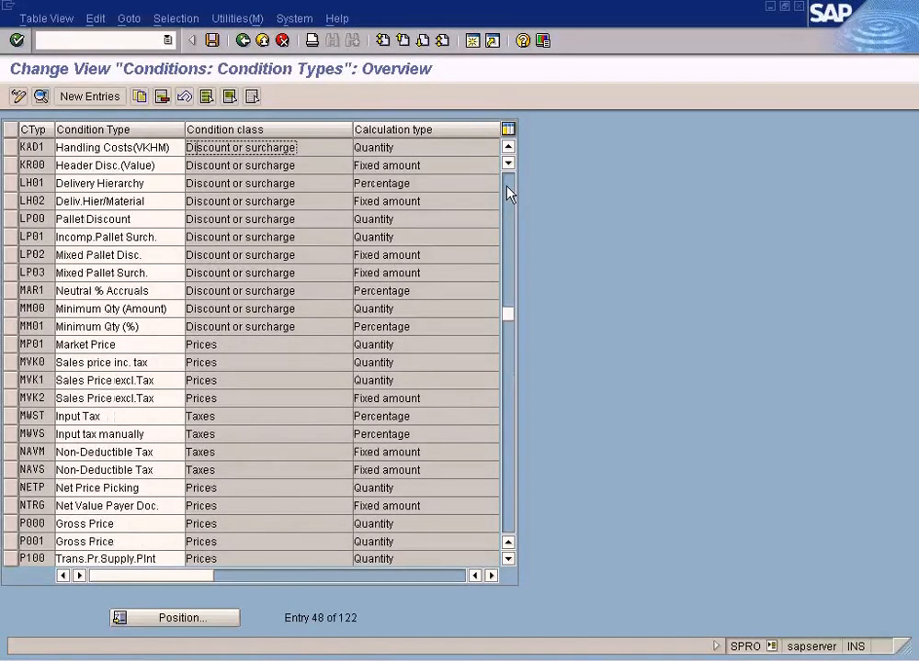
{"action": "left_click", "coordinate": [508, 193]}
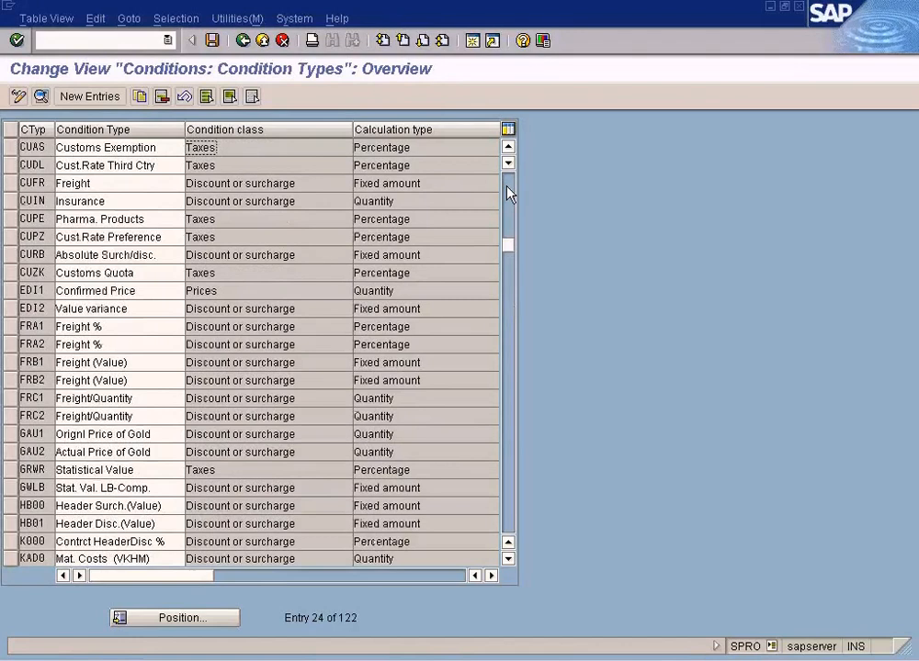
{"action": "left_click", "coordinate": [112, 363]}
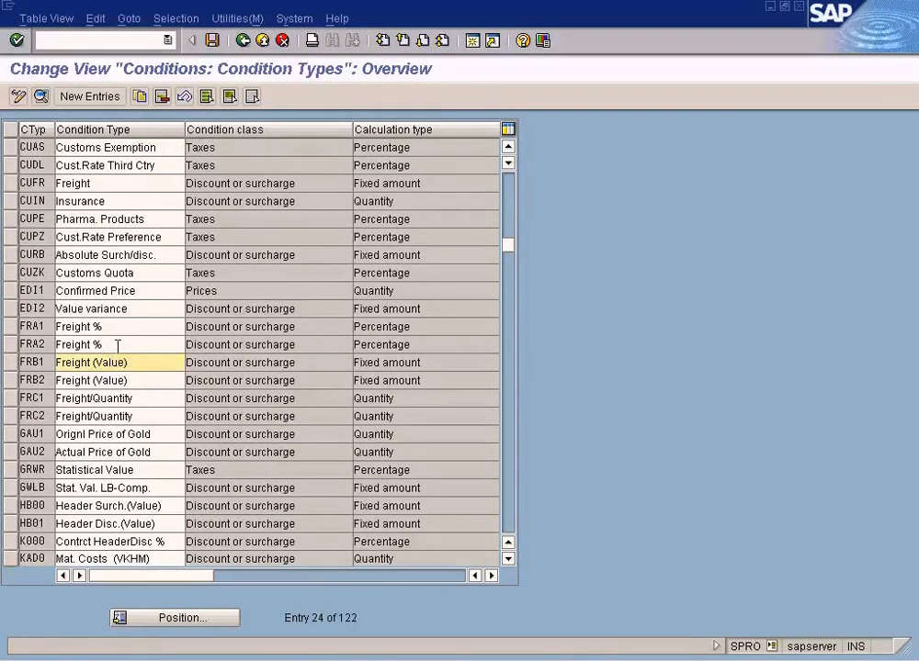
{"action": "left_click", "coordinate": [92, 327]}
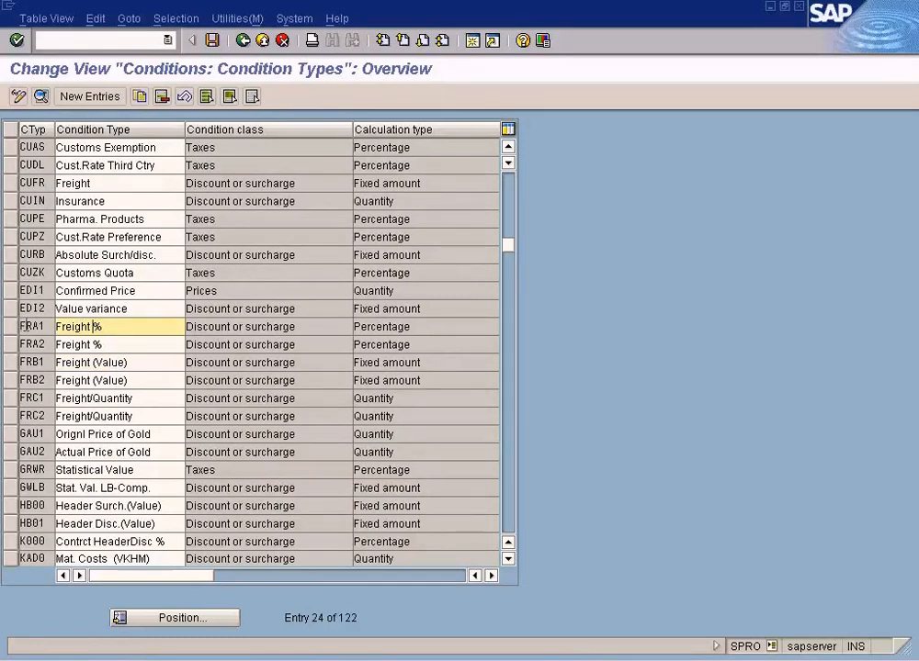
{"action": "double_click", "coordinate": [26, 326]}
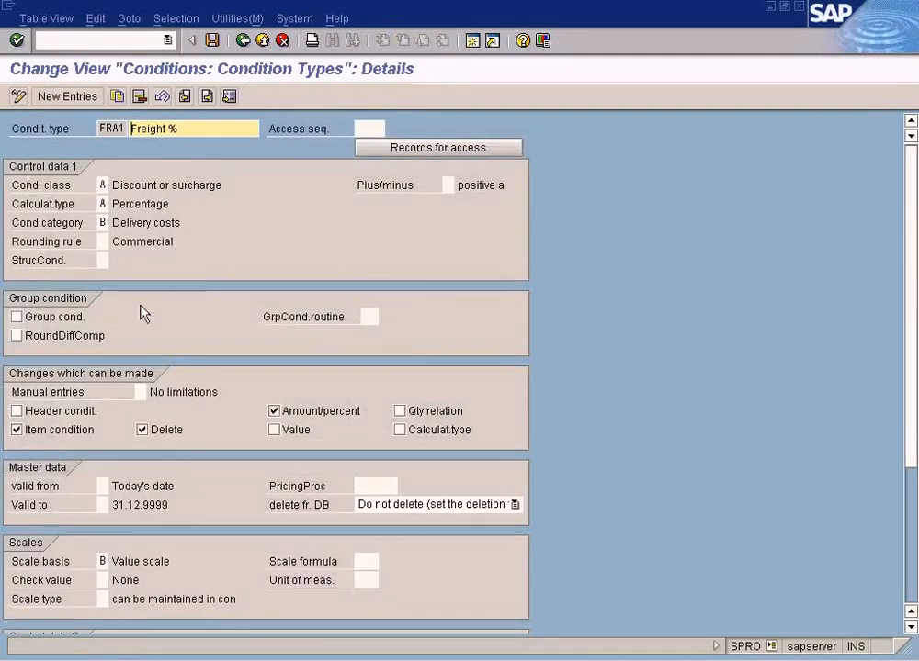
{"action": "left_click", "coordinate": [243, 40]}
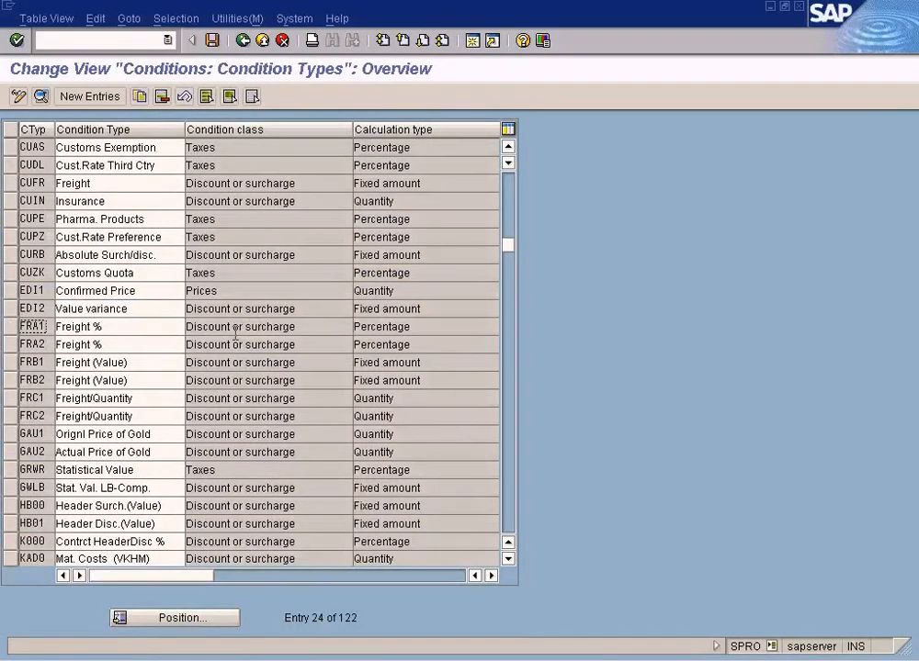
Display the CUIN Insurance details, view the possible condition categories, and return to the overview without changes
{"action": "double_click", "coordinate": [108, 200]}
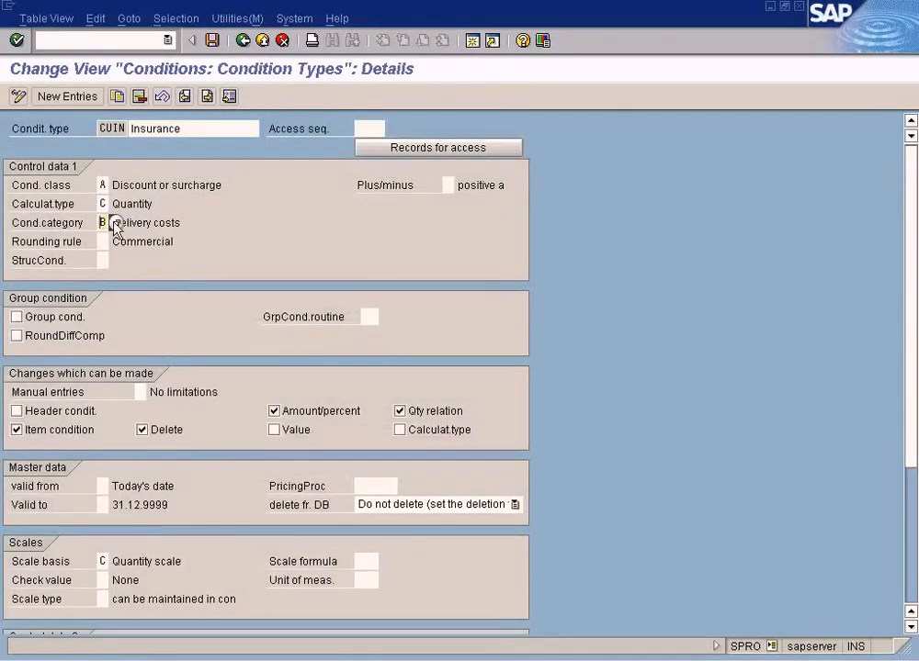
{"action": "key", "text": "F4"}
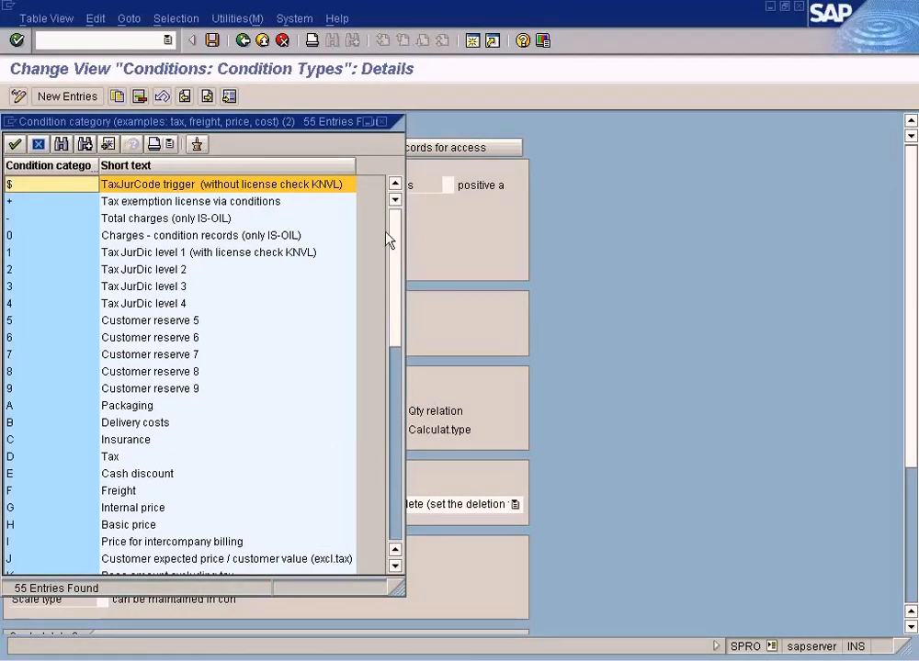
{"action": "left_click", "coordinate": [381, 122]}
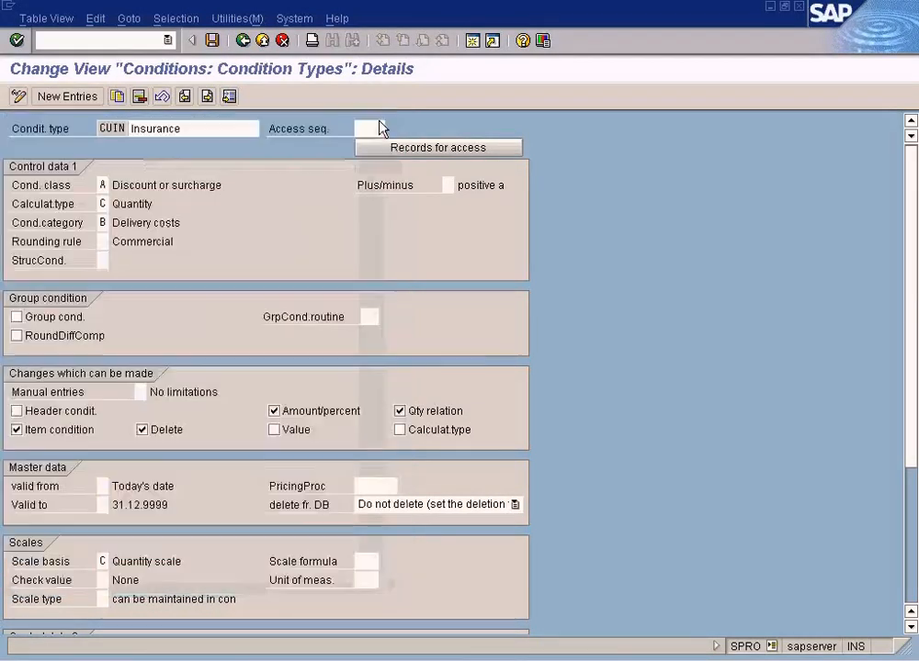
{"action": "left_click", "coordinate": [243, 41]}
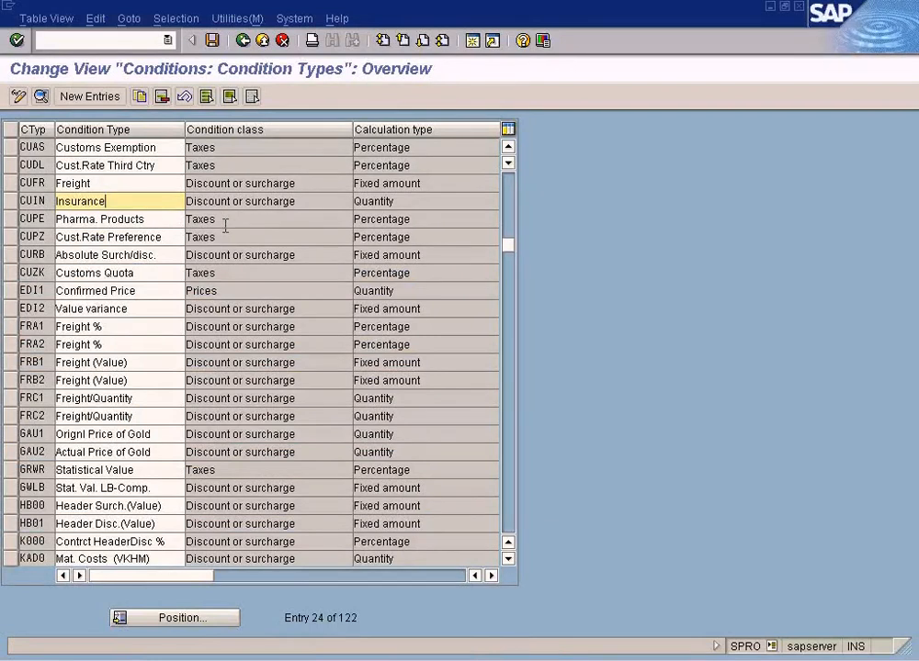
Open the details of condition type 01RP Discount item % near the start of the overview and select its code
{"action": "left_click", "coordinate": [512, 199]}
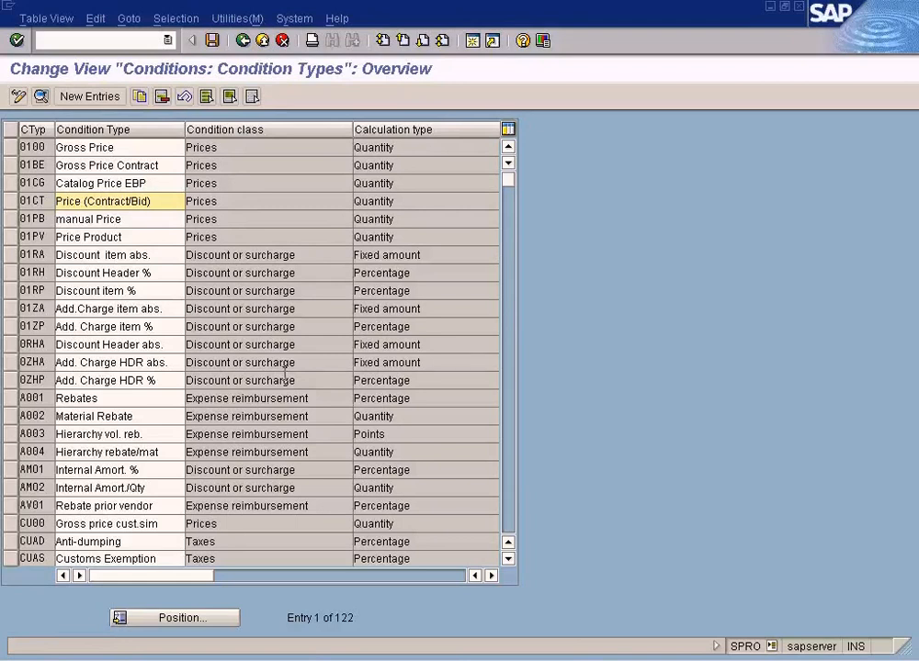
{"action": "double_click", "coordinate": [79, 290]}
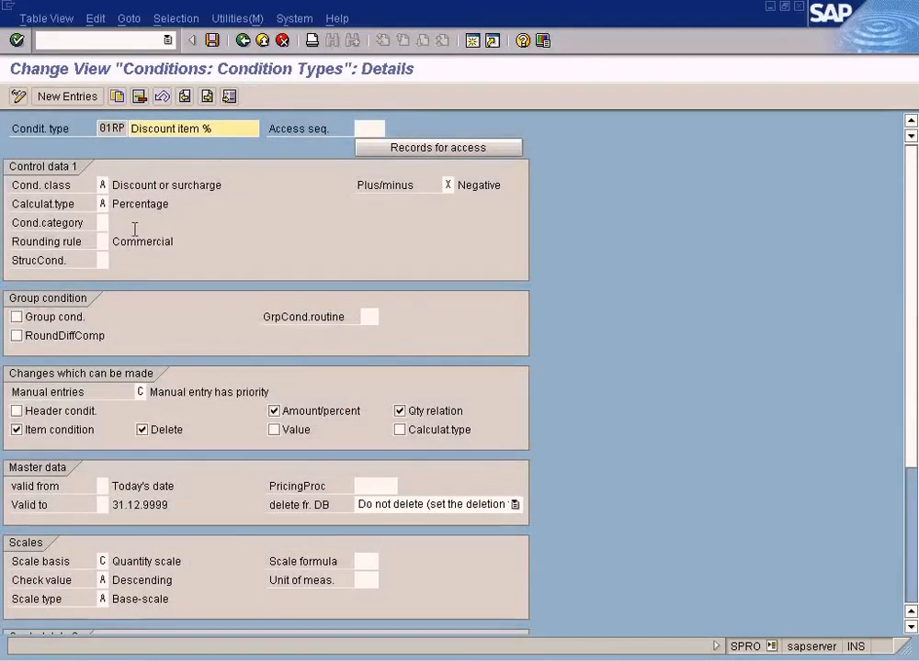
{"action": "left_click_drag", "start_coordinate": [99, 129], "coordinate": [156, 131]}
{"action": "left_click", "coordinate": [228, 202]}
Return to the purchase order item's conditions, try to add 01RP in the first empty pricing element row, and clear the entry
{"action": "key", "text": "alt+Tab"}
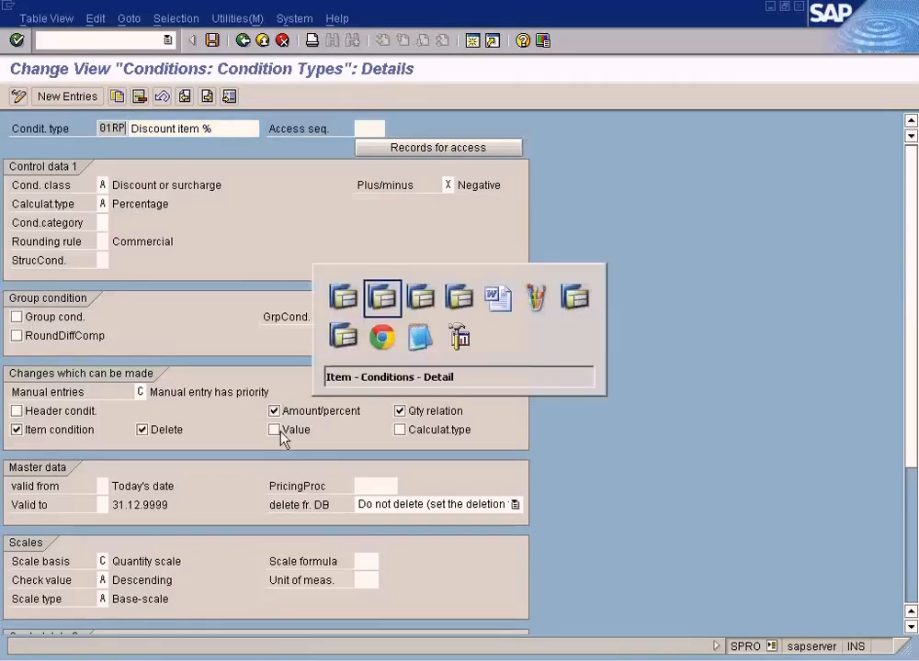
{"action": "key", "text": "alt+Tab"}
{"action": "key", "text": "alt+Tab"}
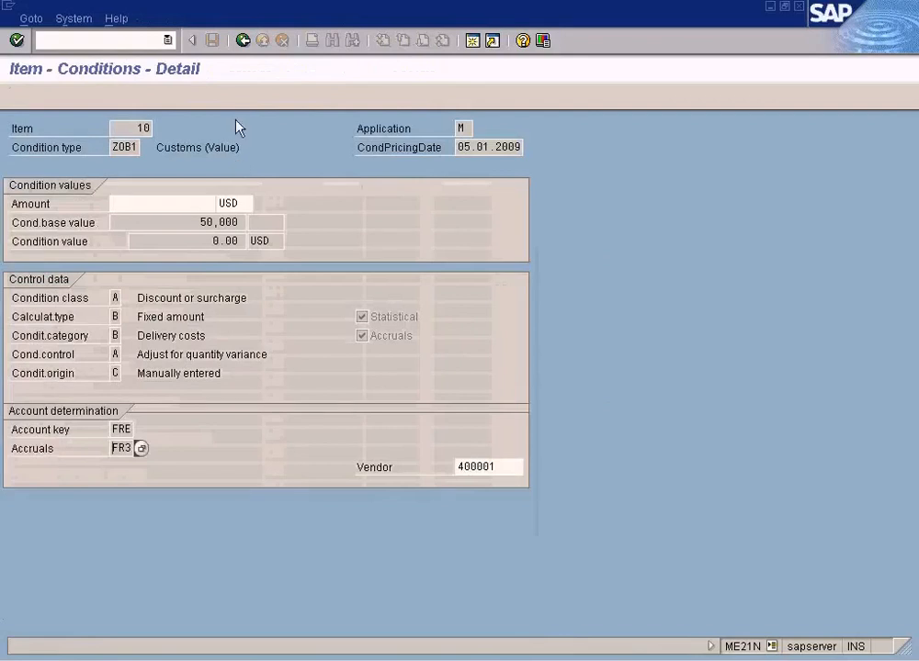
{"action": "key", "text": "alt+Tab"}
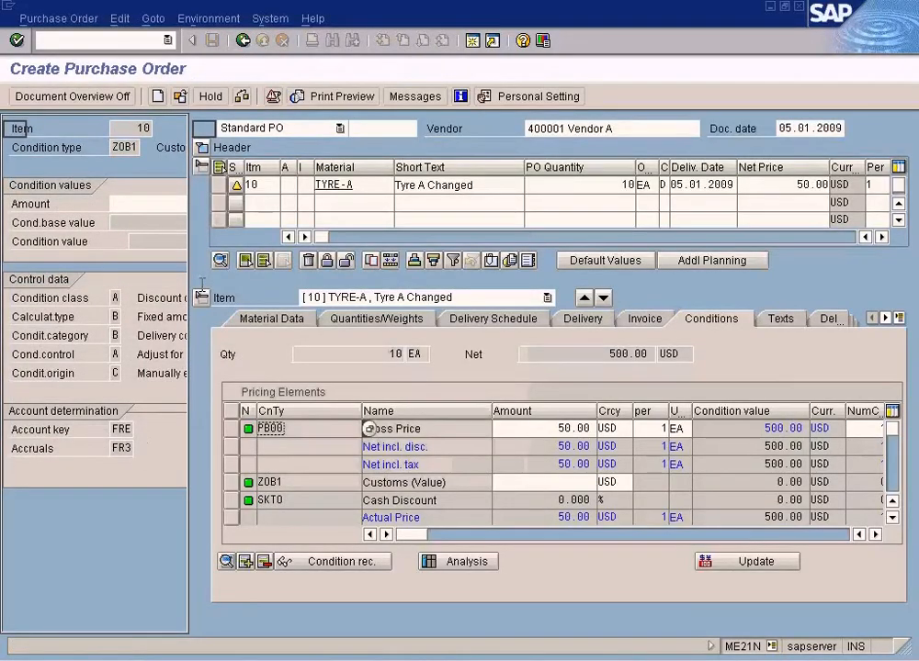
{"action": "left_click", "coordinate": [892, 518]}
{"action": "left_click", "coordinate": [892, 518]}
{"action": "left_click", "coordinate": [892, 519]}
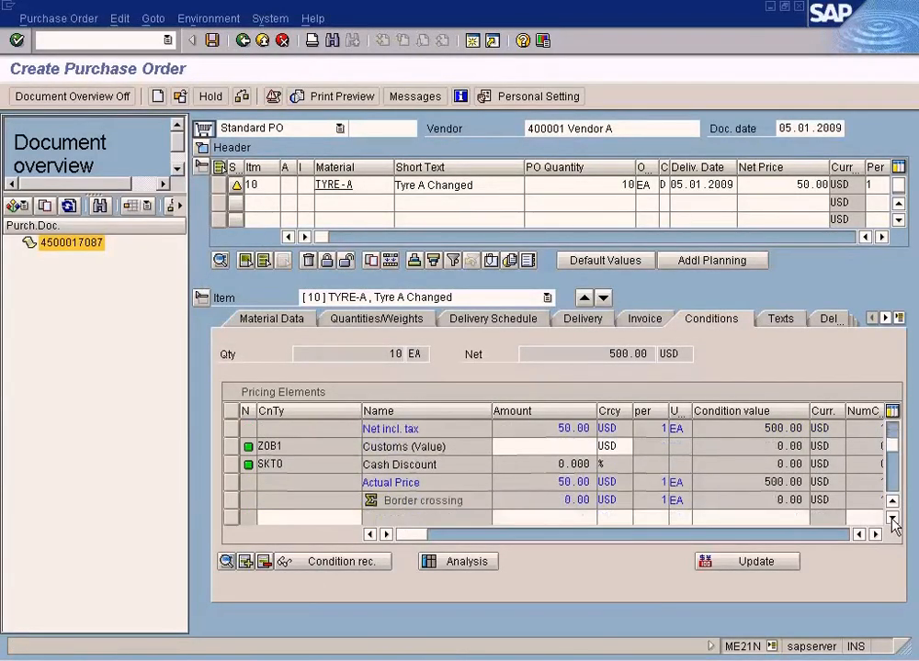
{"action": "left_click", "coordinate": [892, 518]}
{"action": "type", "text": "01RP"}
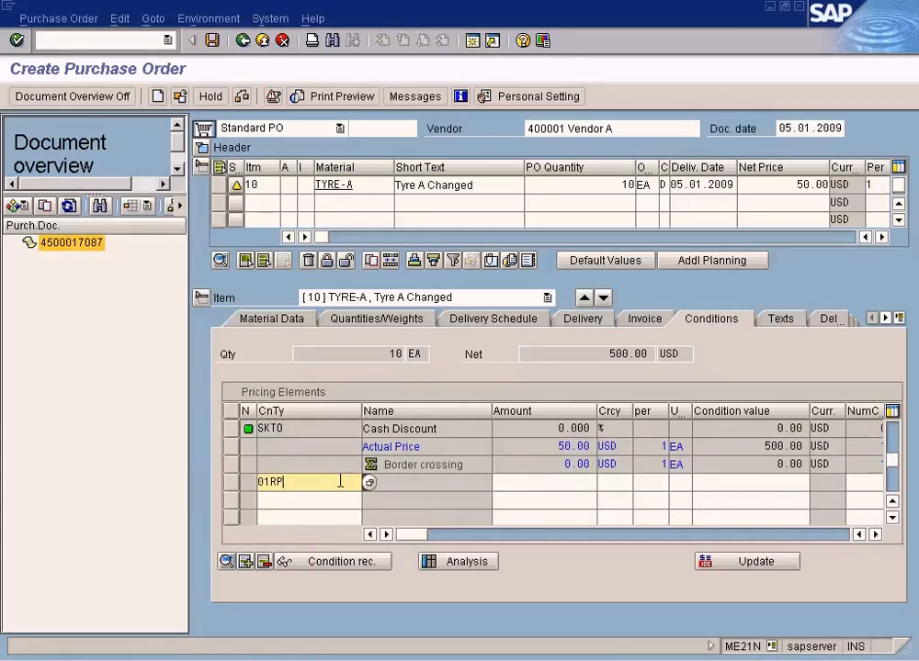
{"action": "key", "text": "Return"}
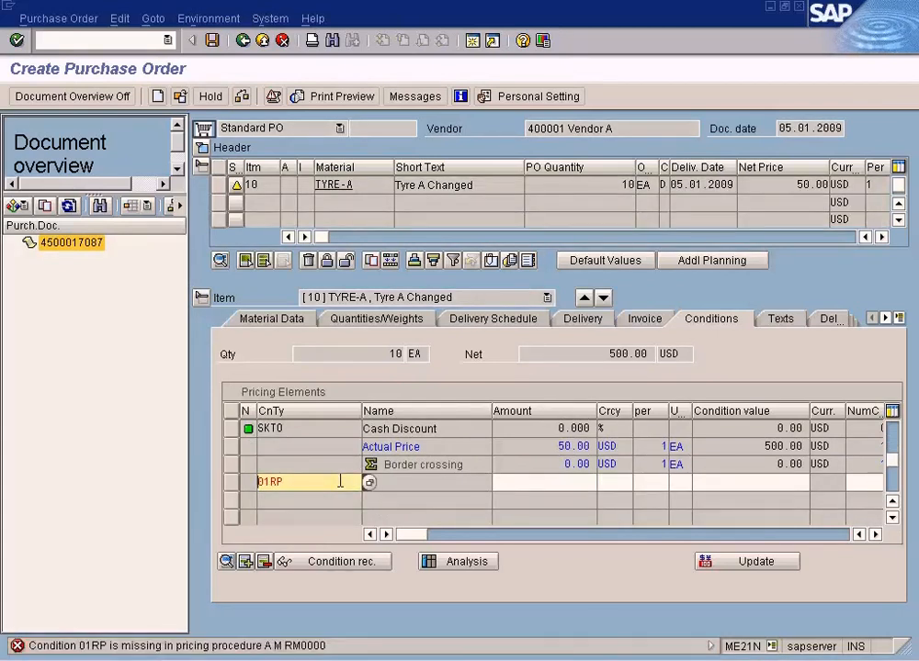
{"action": "left_click", "coordinate": [307, 649]}
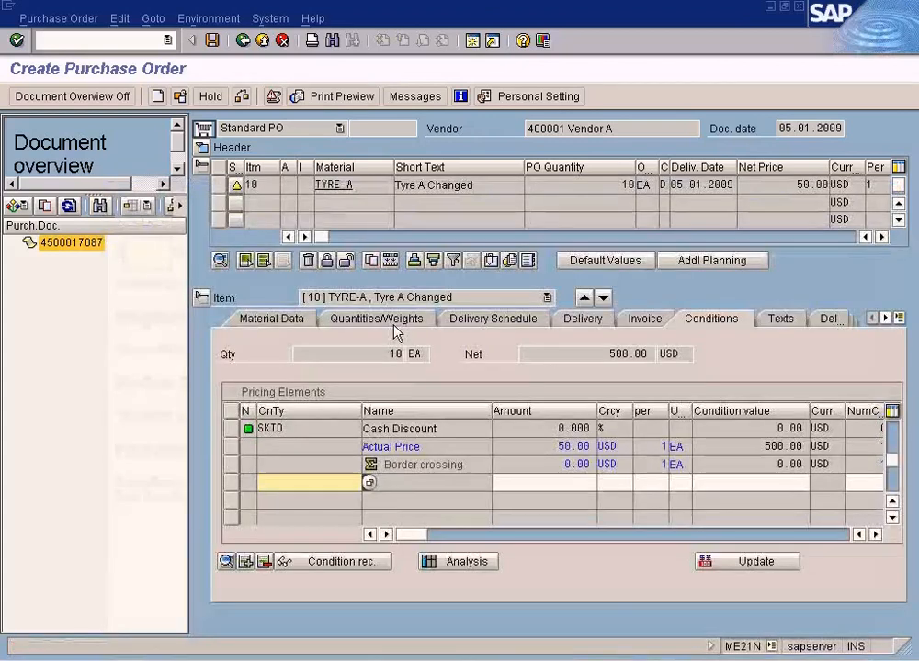
Check the account assignment of the Prepayment procedure PPX in the OBYC session, and switch back to the 01RP condition type details
{"action": "key", "text": "alt+Tab"}
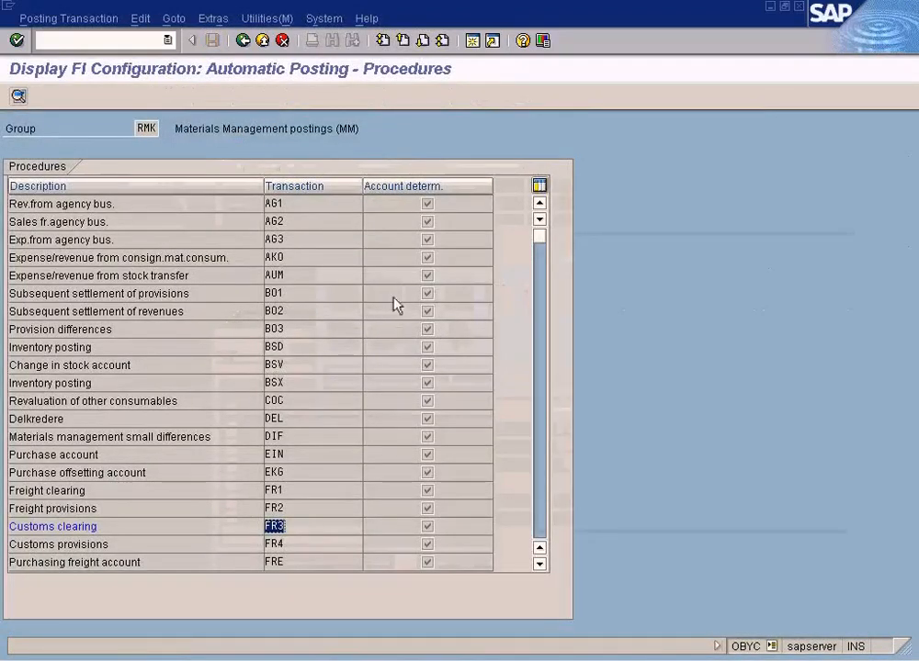
{"action": "left_click", "coordinate": [540, 514]}
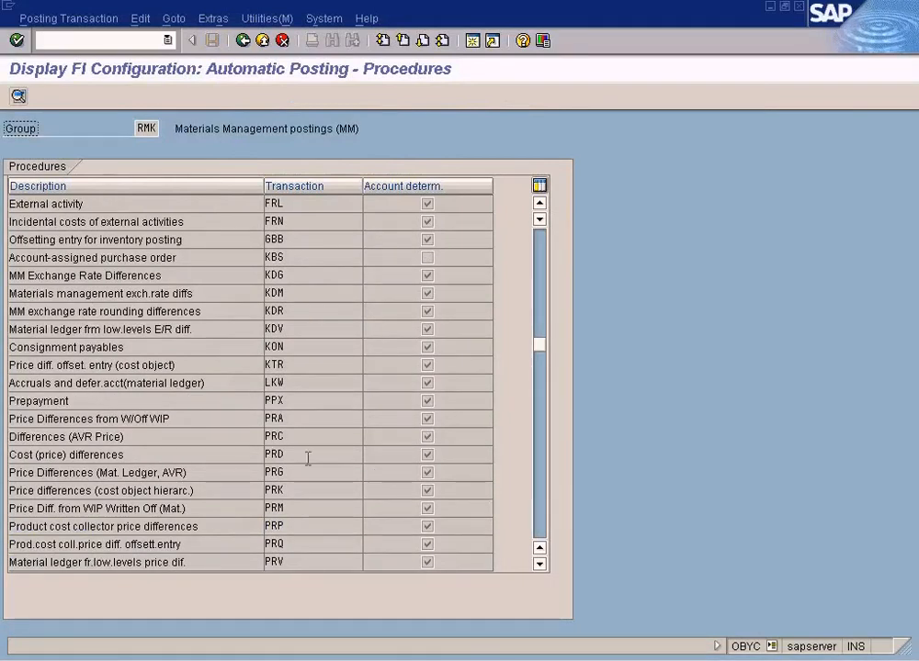
{"action": "double_click", "coordinate": [229, 404]}
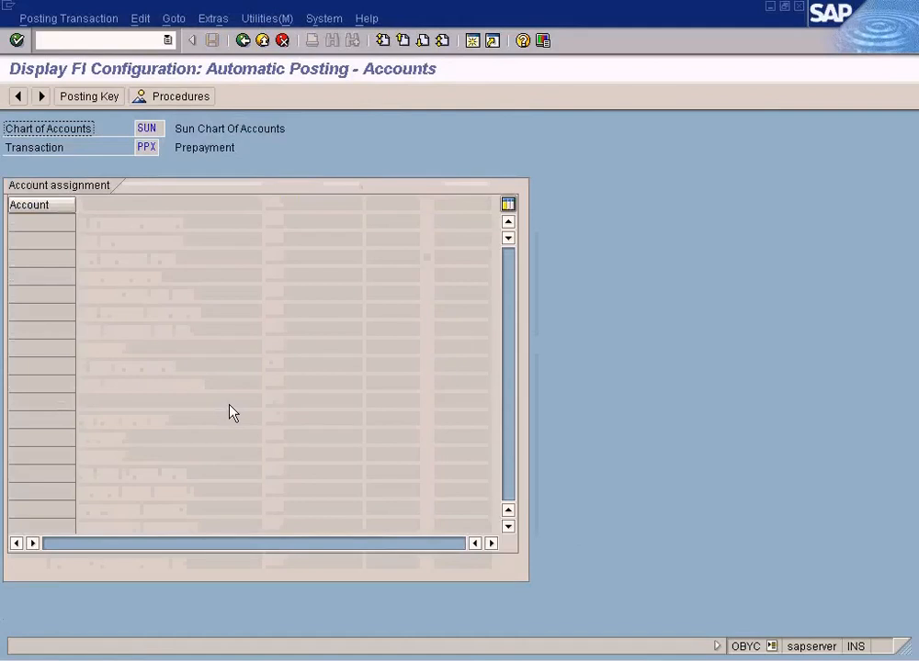
{"action": "left_click", "coordinate": [243, 40]}
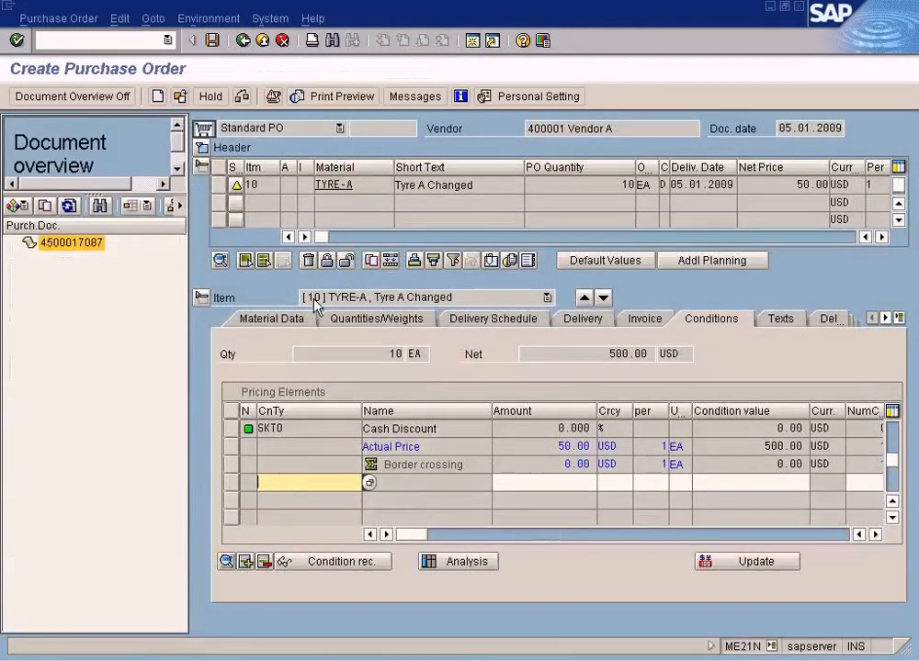
{"action": "key", "text": "alt+Tab"}
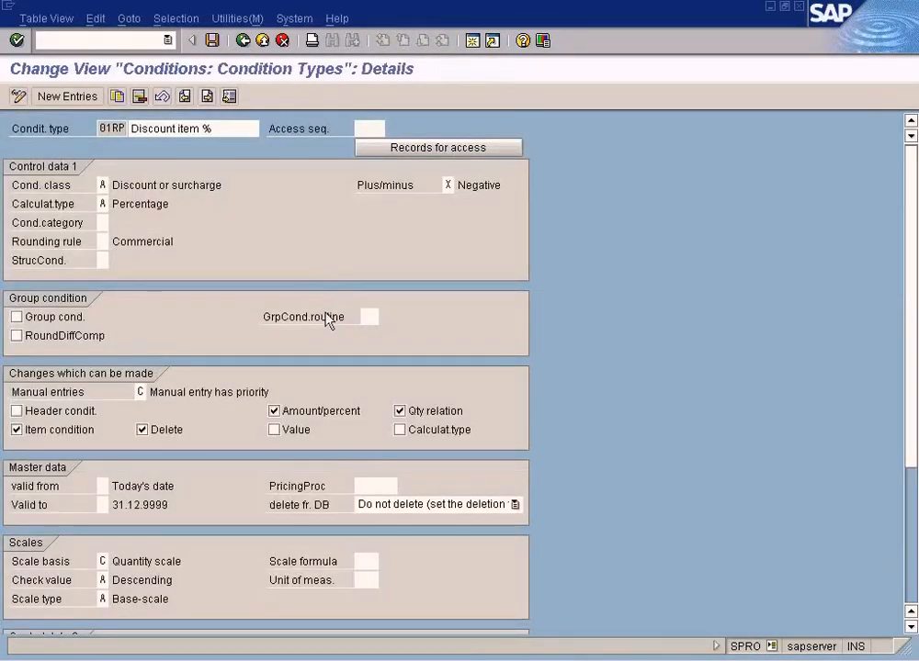
Return to the condition types overview, open the details of MWST Input Tax, and select its code
{"action": "left_click", "coordinate": [243, 41]}
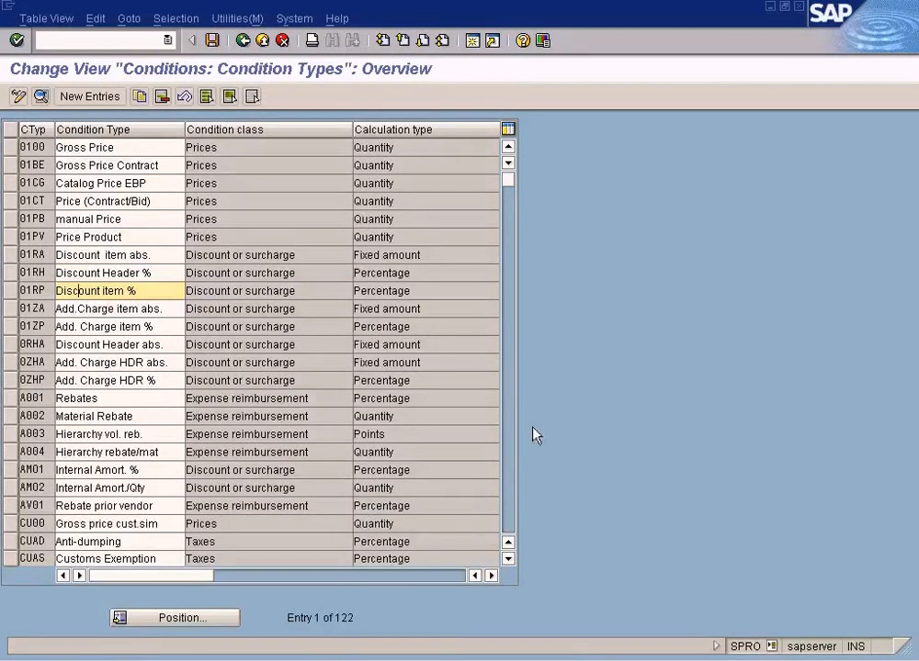
{"action": "left_click", "coordinate": [508, 511]}
{"action": "left_click", "coordinate": [508, 511]}
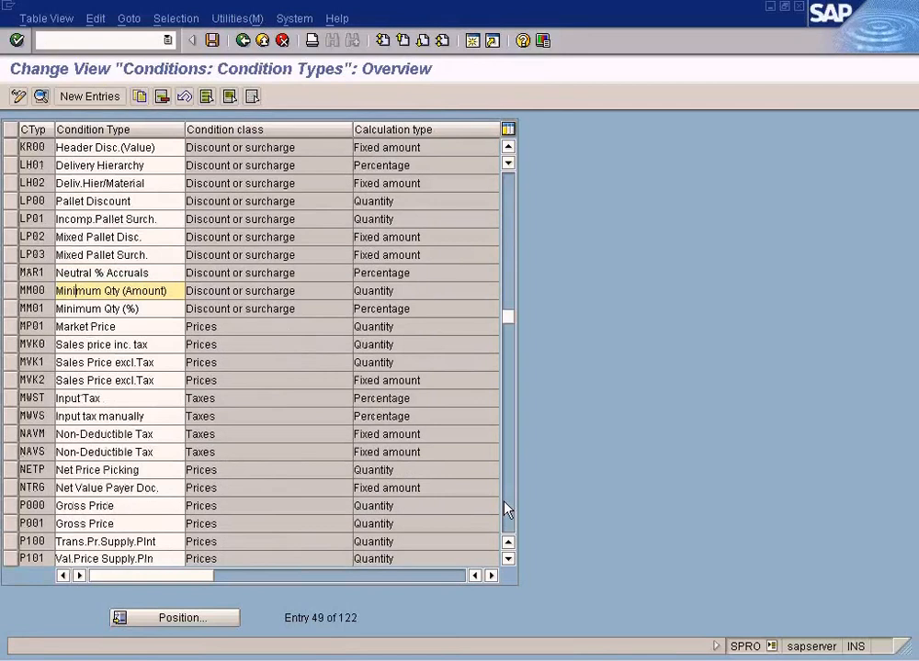
{"action": "double_click", "coordinate": [164, 398]}
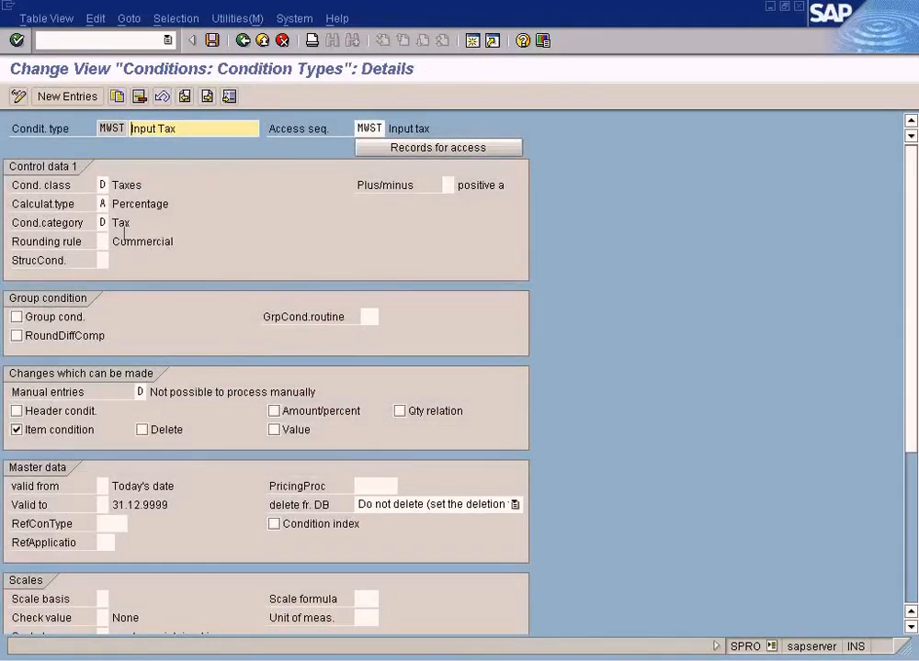
{"action": "double_click", "coordinate": [120, 128]}
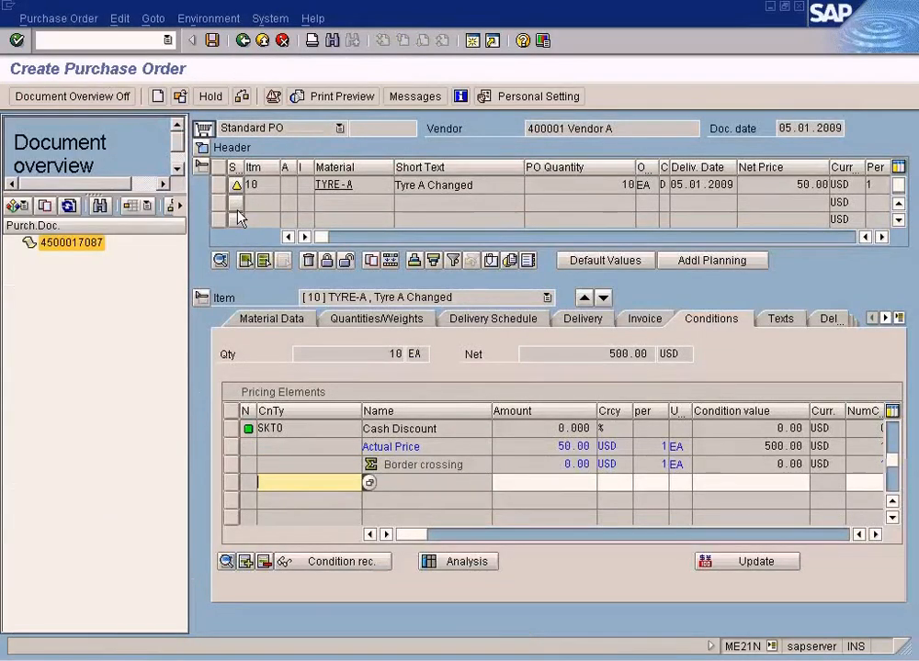
Try to add MWST in the first empty pricing element row of the purchase order item, and switch back to its condition type details
{"action": "type", "text": "MWST"}
{"action": "key", "text": "Return"}
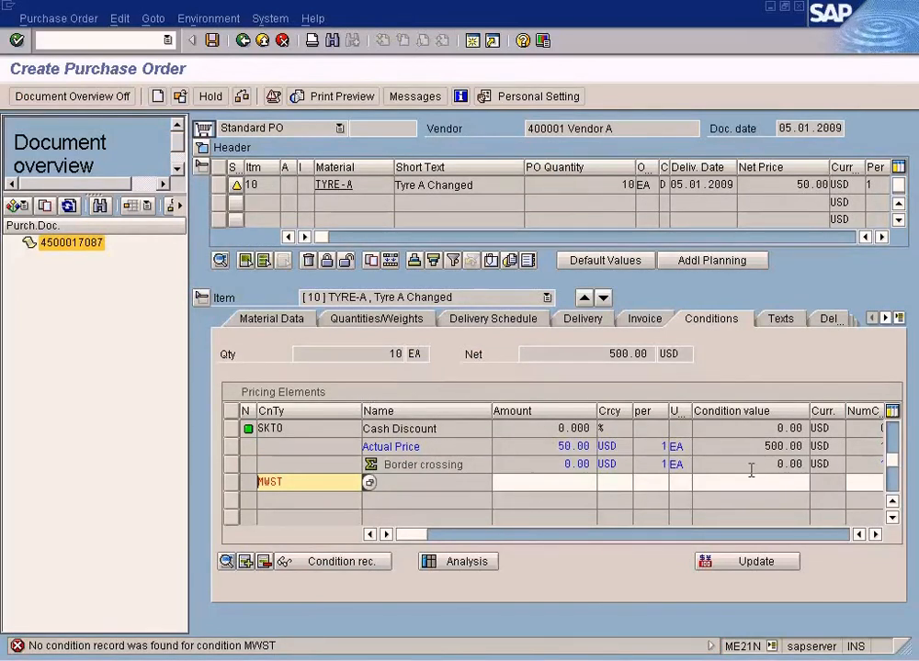
{"action": "key", "text": "alt+Tab"}
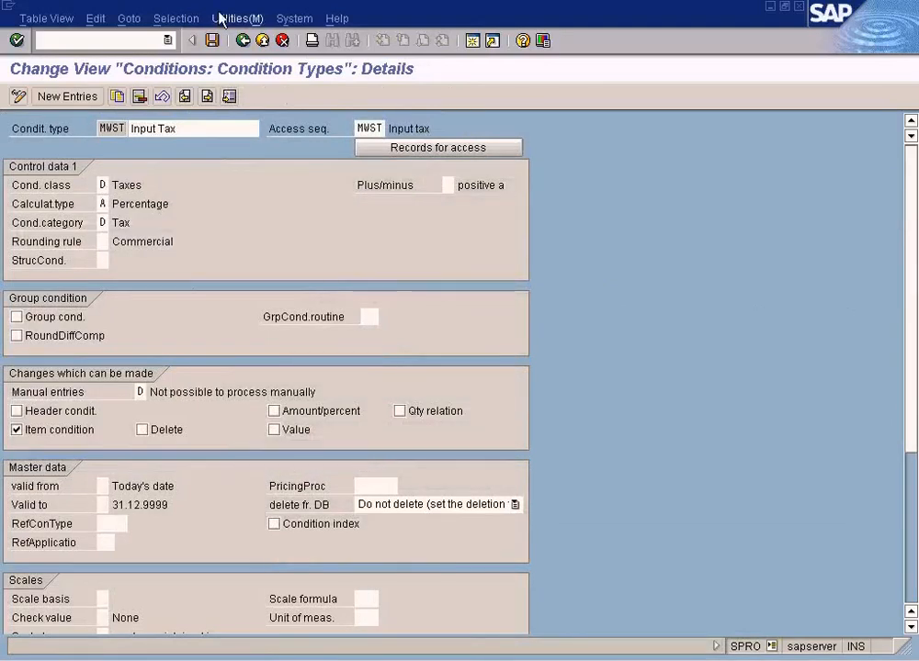
Browse the condition types overview to its end and back to the start, and open the details of EDI1 Confirmed Price
{"action": "left_click", "coordinate": [244, 41]}
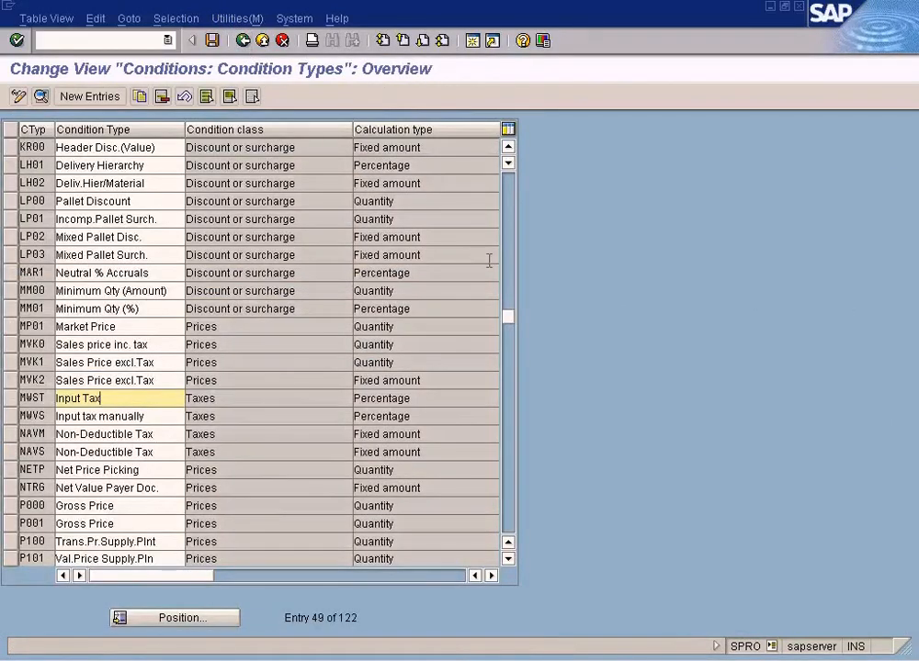
{"action": "left_click", "coordinate": [510, 456]}
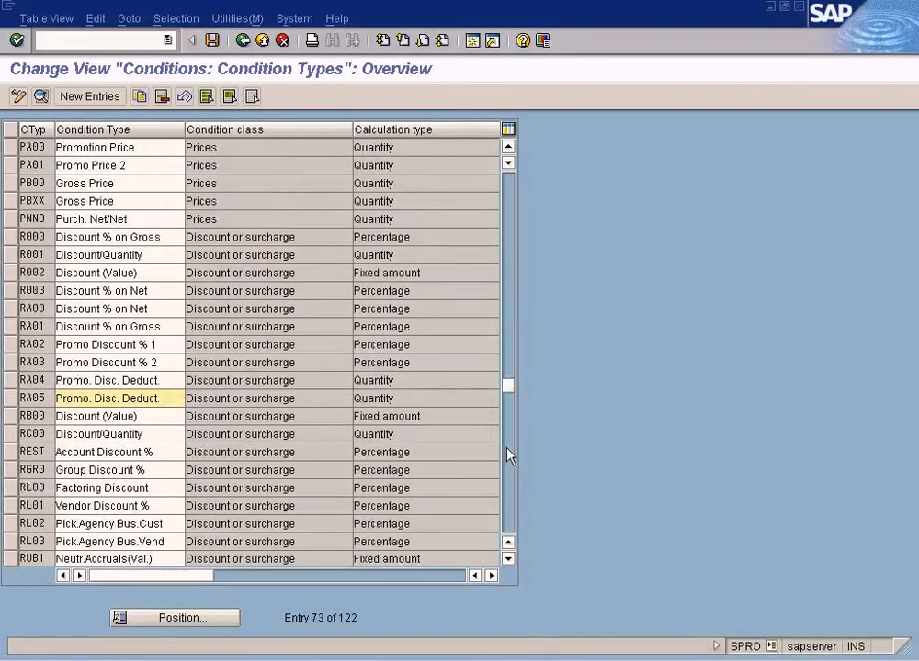
{"action": "left_click", "coordinate": [511, 464]}
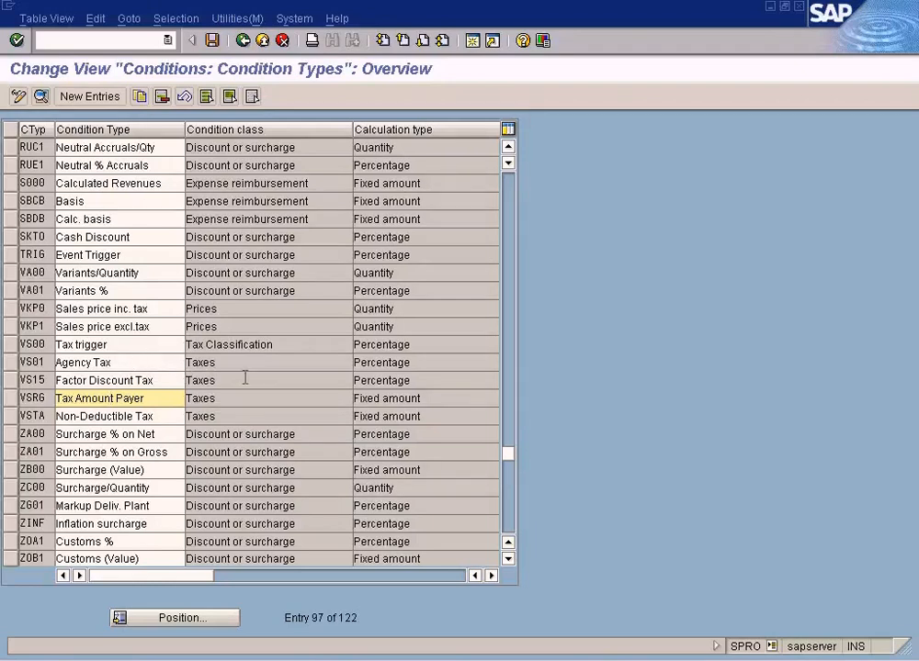
{"action": "left_click", "coordinate": [511, 508]}
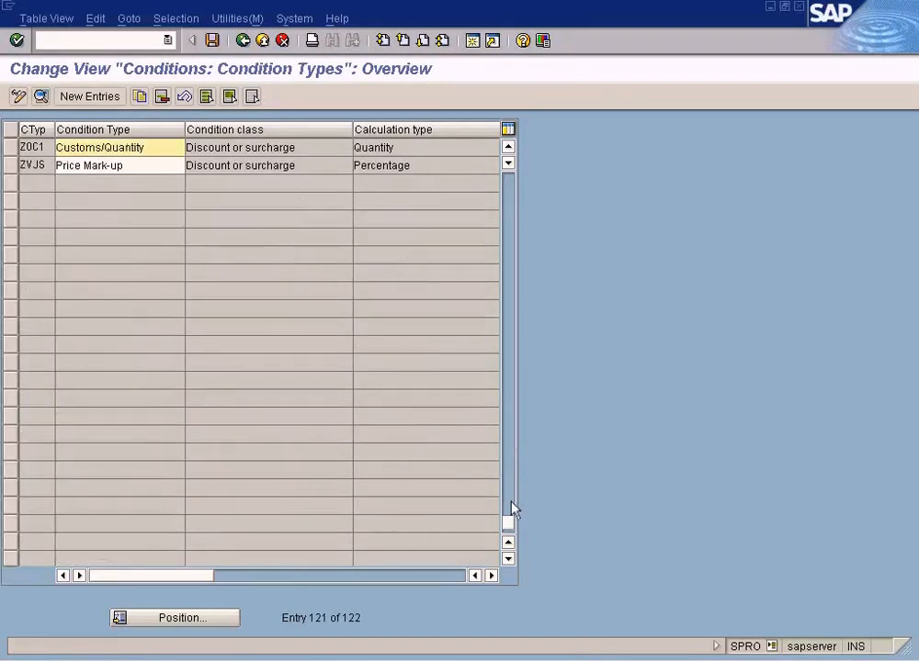
{"action": "left_click", "coordinate": [512, 261]}
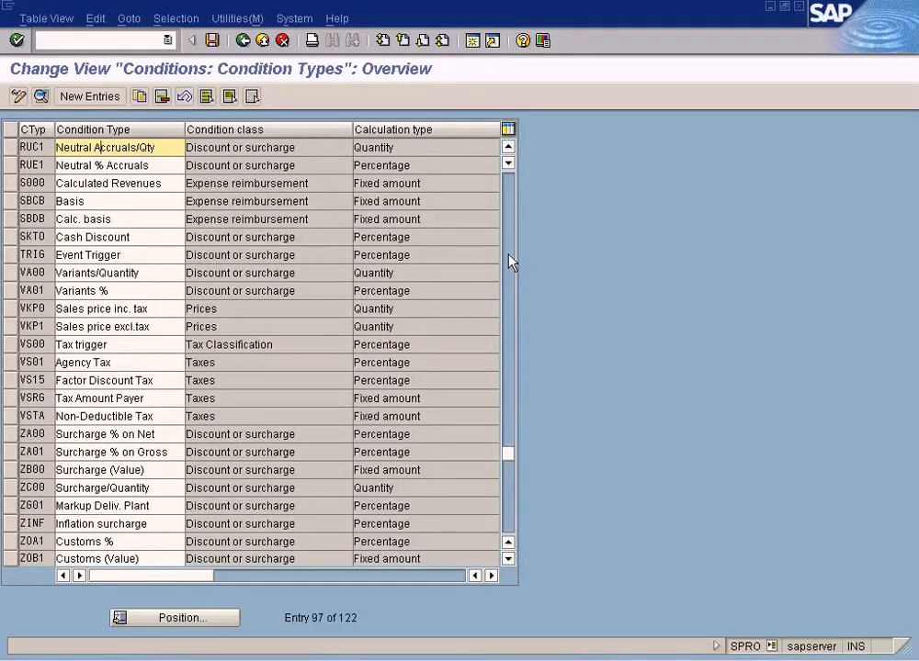
{"action": "left_click", "coordinate": [511, 262]}
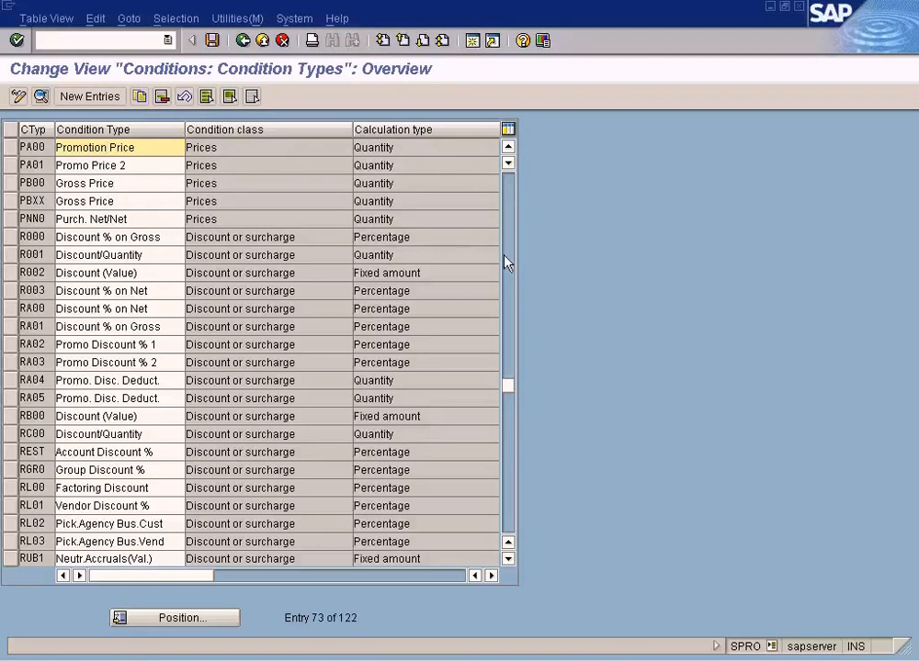
{"action": "left_click", "coordinate": [508, 197]}
{"action": "left_click", "coordinate": [508, 198]}
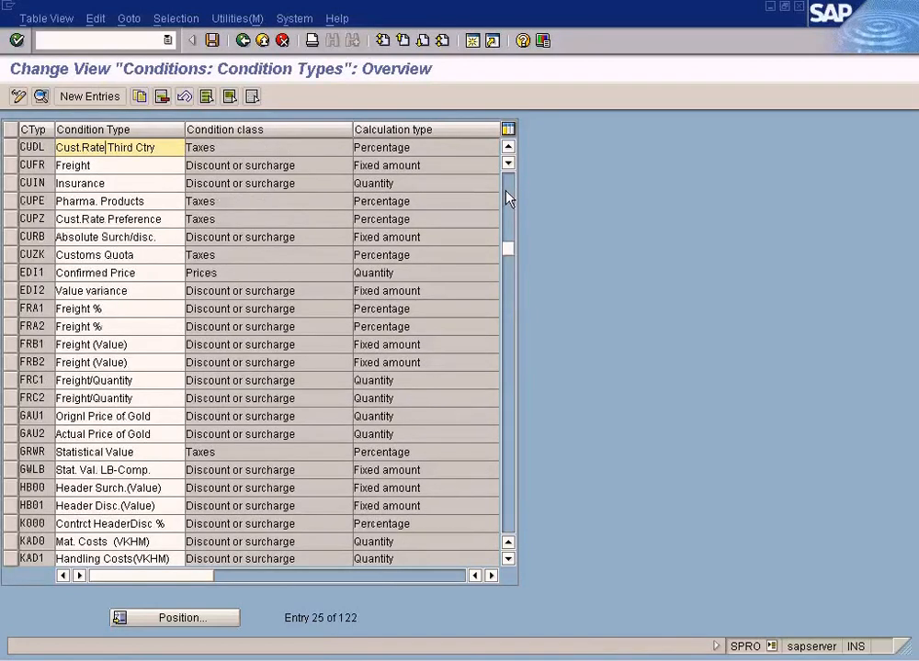
{"action": "left_click", "coordinate": [505, 189]}
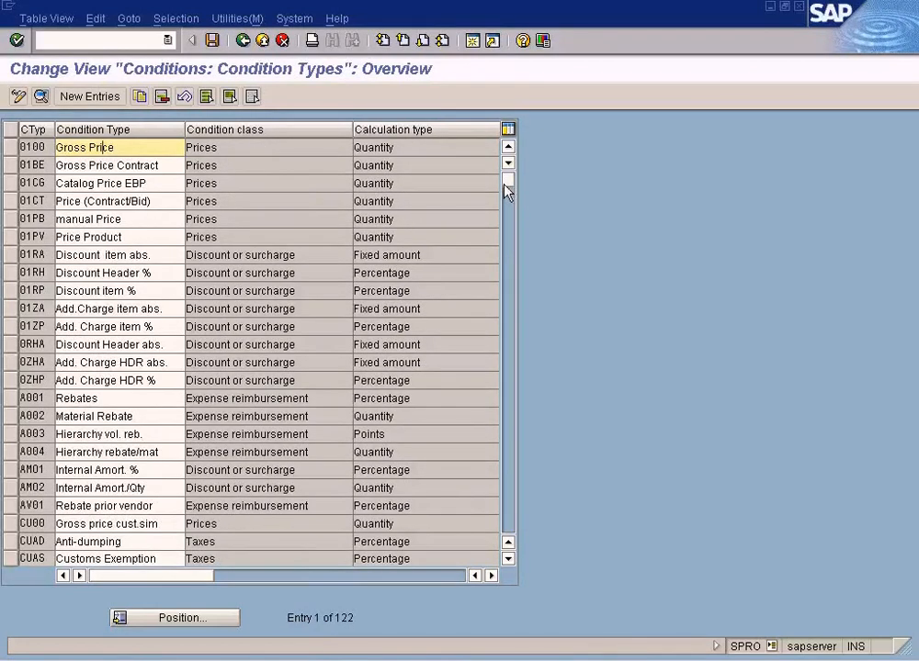
{"action": "left_click", "coordinate": [508, 306]}
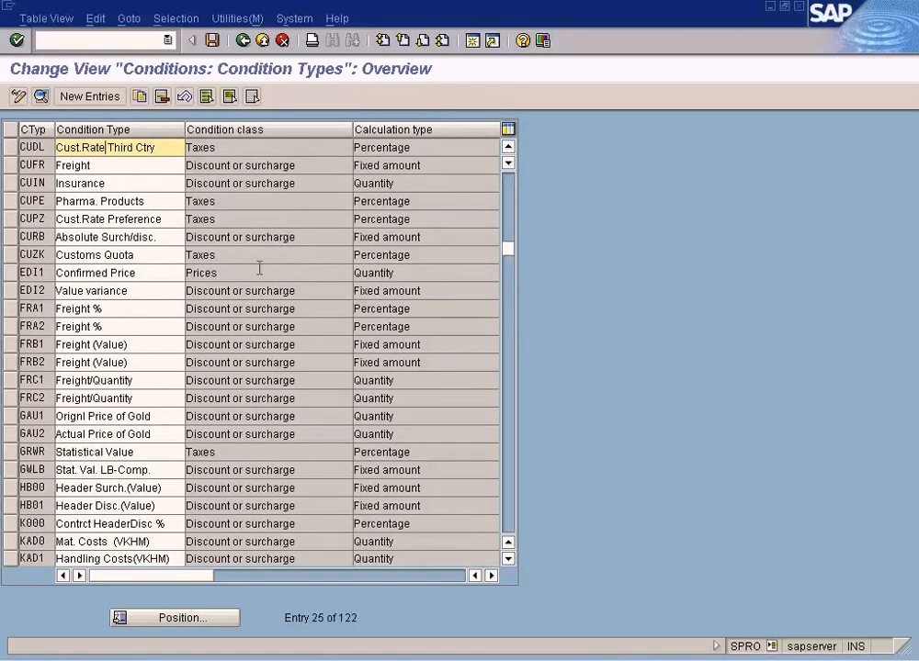
{"action": "double_click", "coordinate": [125, 273]}
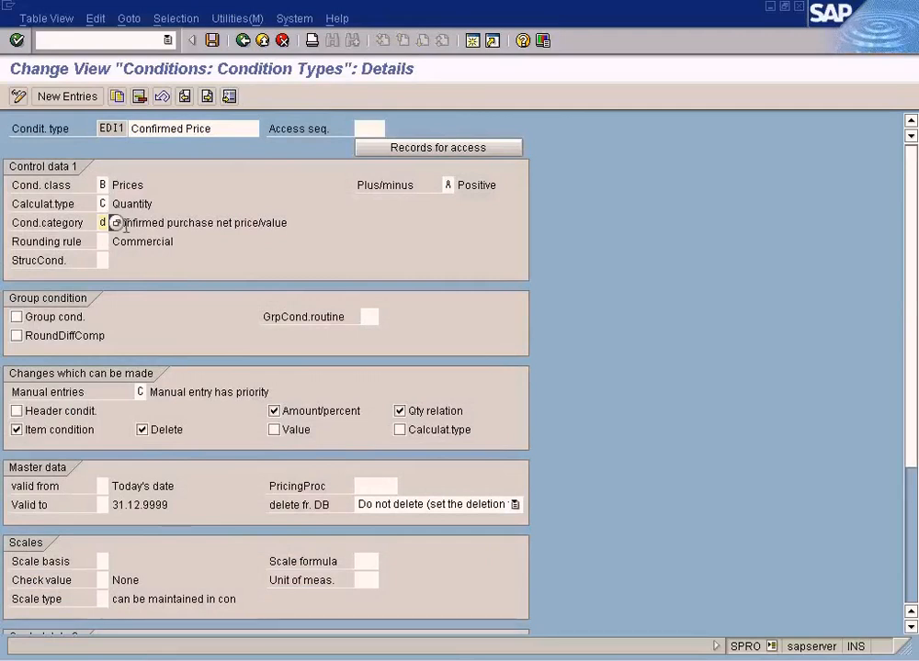
Return to the purchase order item's conditions and clear the MWST entry from the pricing elements
{"action": "key", "text": "alt+Tab"}
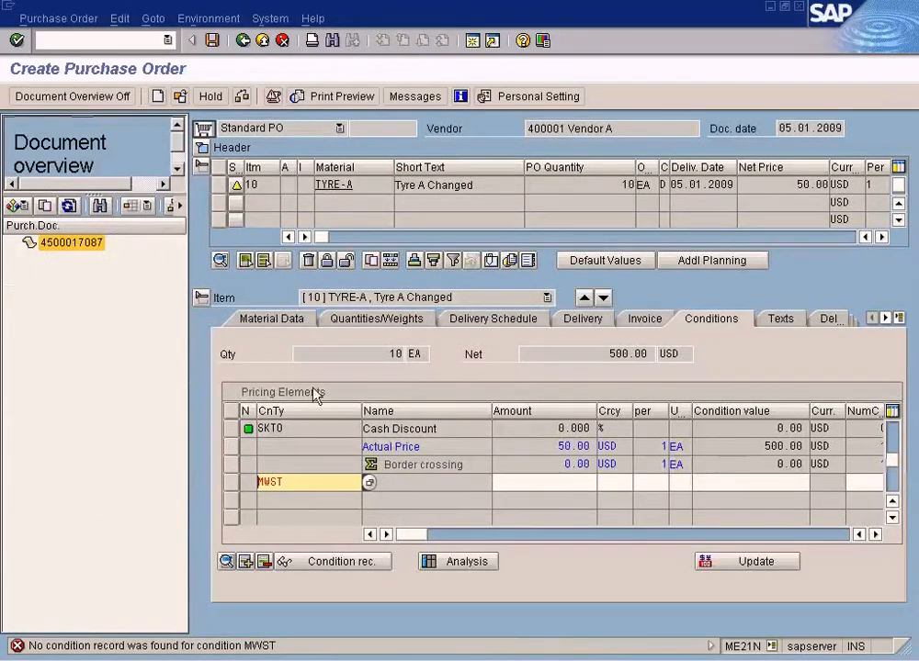
{"action": "left_click_drag", "start_coordinate": [303, 472], "coordinate": [218, 465]}
{"action": "key", "text": "Delete"}
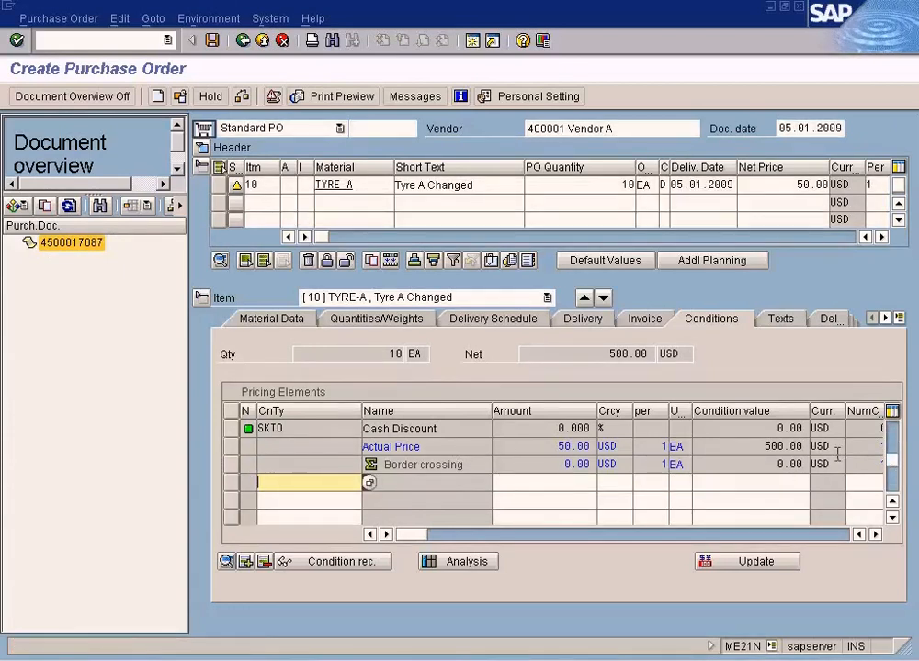
Open the condition detail of the ZOB1 Customs (Value) pricing element and select its accruals account key FR3
{"action": "scroll", "coordinate": [899, 464], "scroll_direction": "up", "scroll_amount": 2}
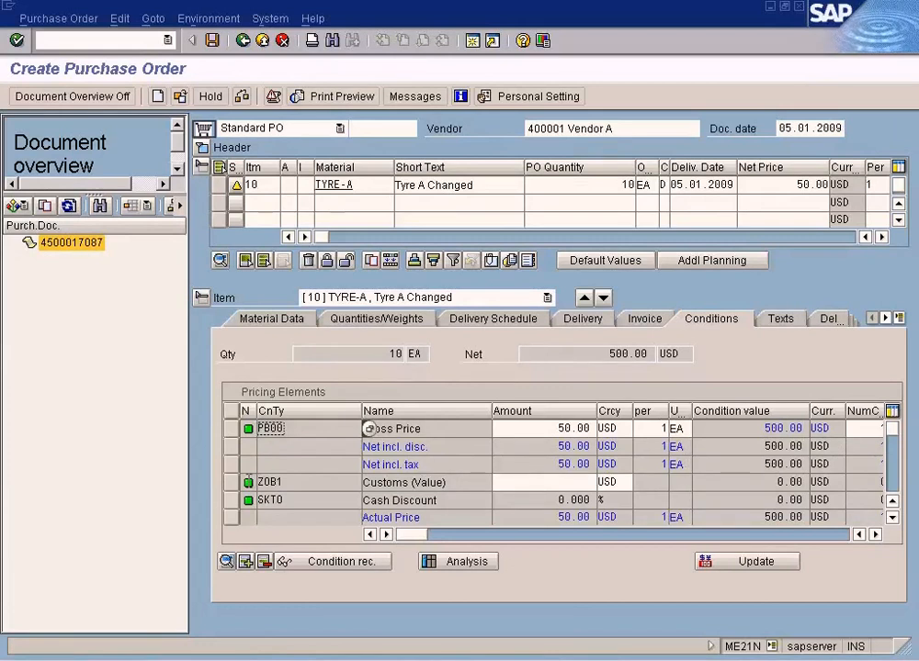
{"action": "left_click", "coordinate": [230, 482]}
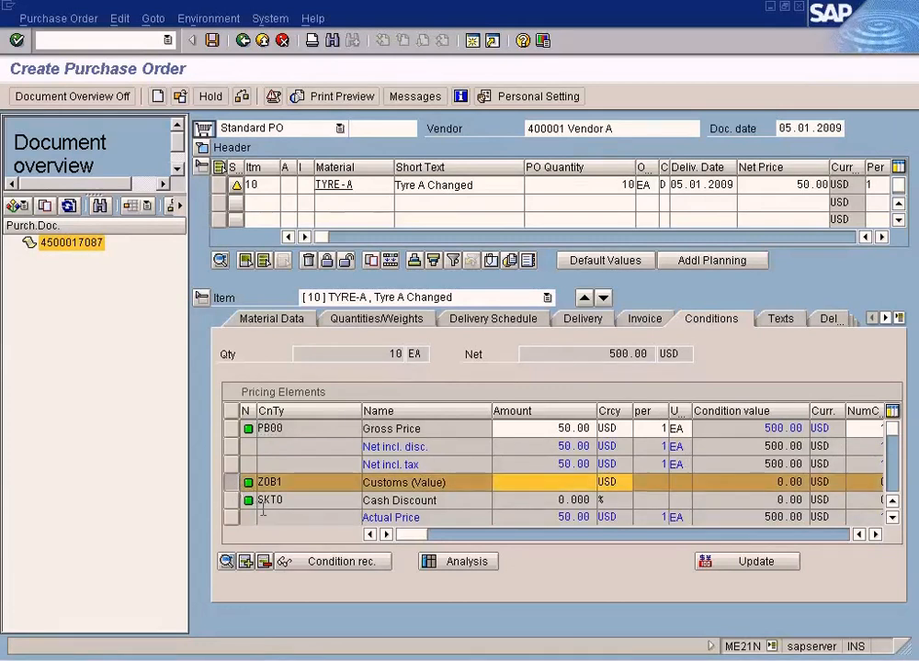
{"action": "left_click", "coordinate": [244, 561]}
{"action": "left_click", "coordinate": [114, 447]}
{"action": "double_click", "coordinate": [128, 450]}
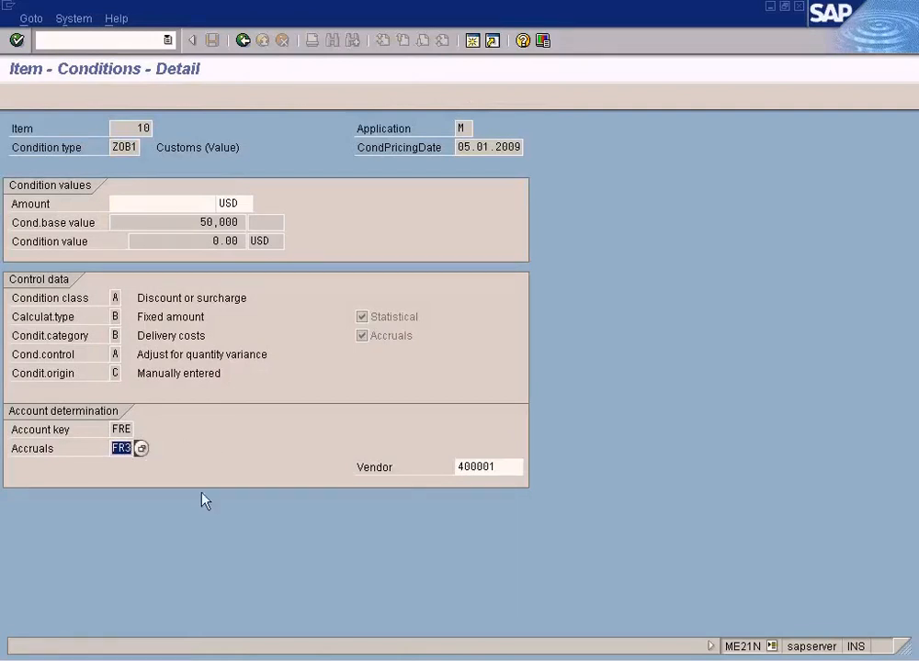
Check the account assignment of the Customs clearing procedure FR3 for chart of accounts SUN in the OBYC session, and return to the procedures list
{"action": "left_click", "coordinate": [312, 660]}
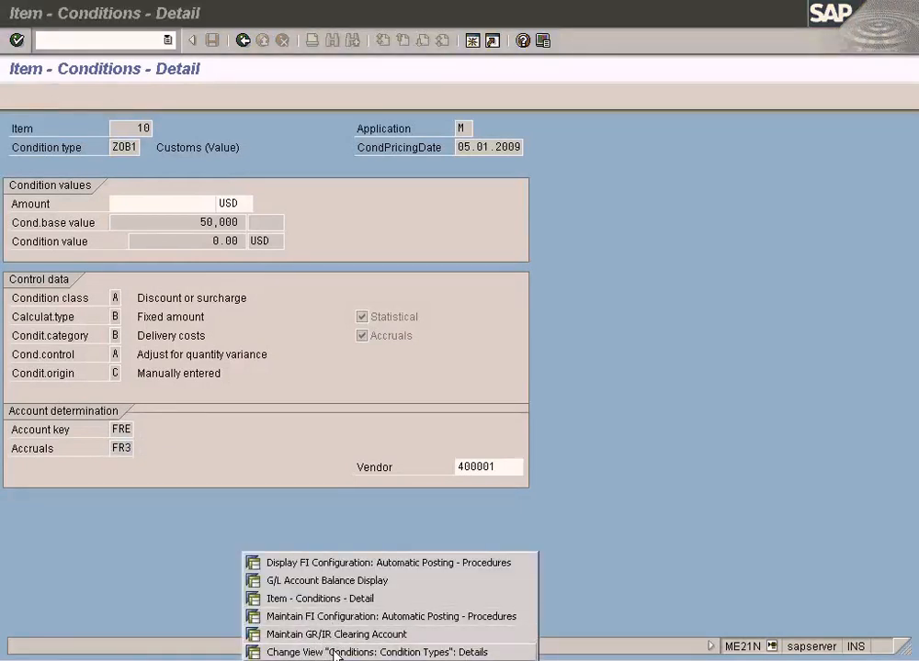
{"action": "left_click", "coordinate": [379, 617]}
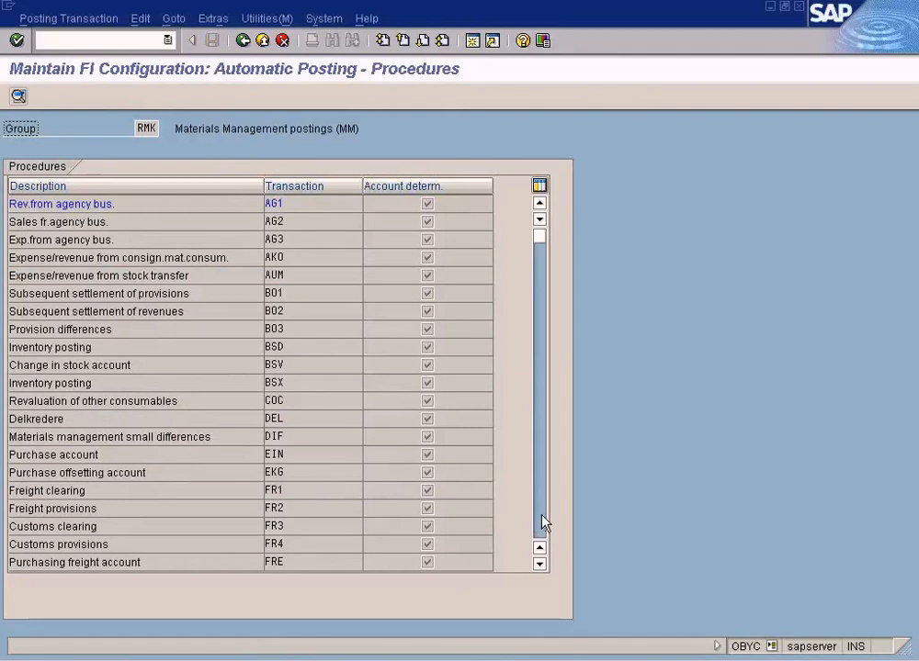
{"action": "double_click", "coordinate": [300, 526]}
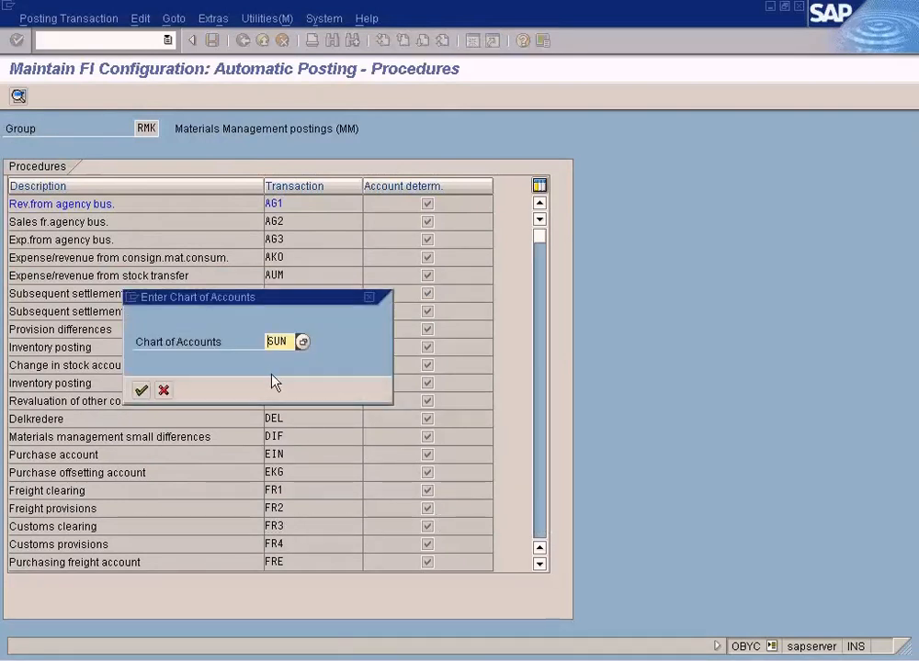
{"action": "left_click", "coordinate": [142, 391]}
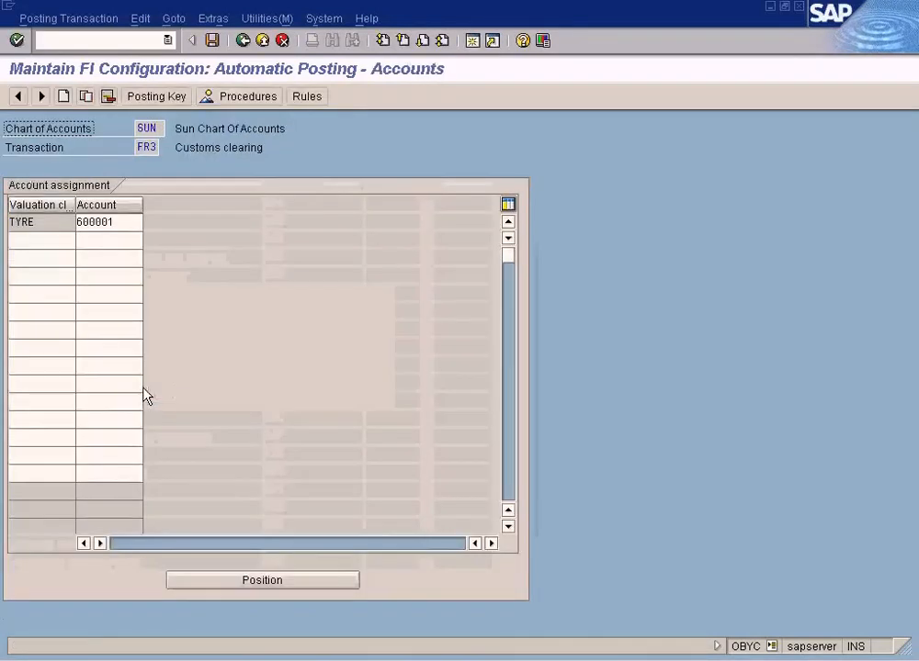
{"action": "left_click", "coordinate": [121, 225]}
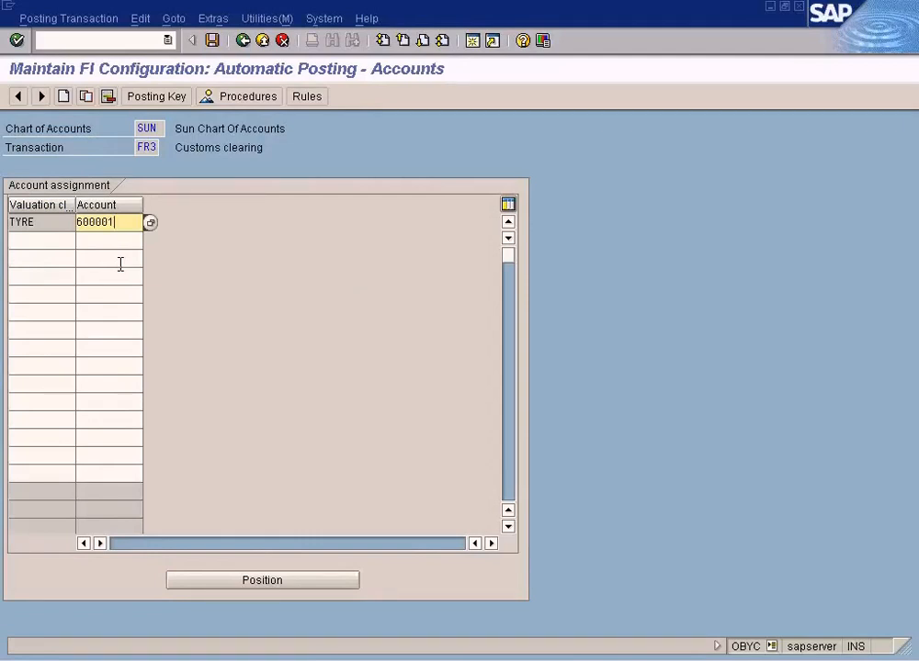
{"action": "left_click", "coordinate": [242, 40]}
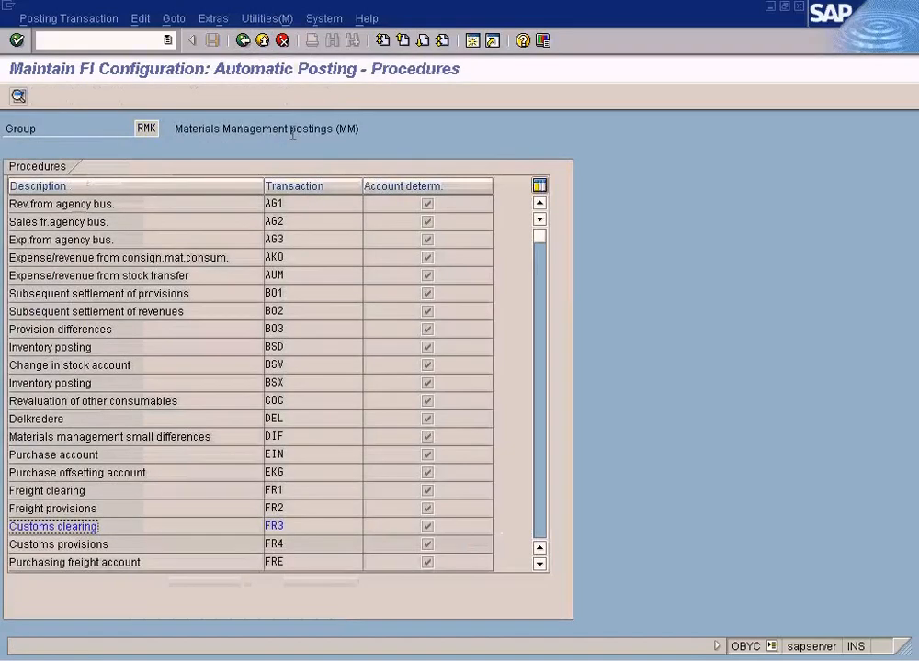
{"action": "left_click", "coordinate": [101, 40]}
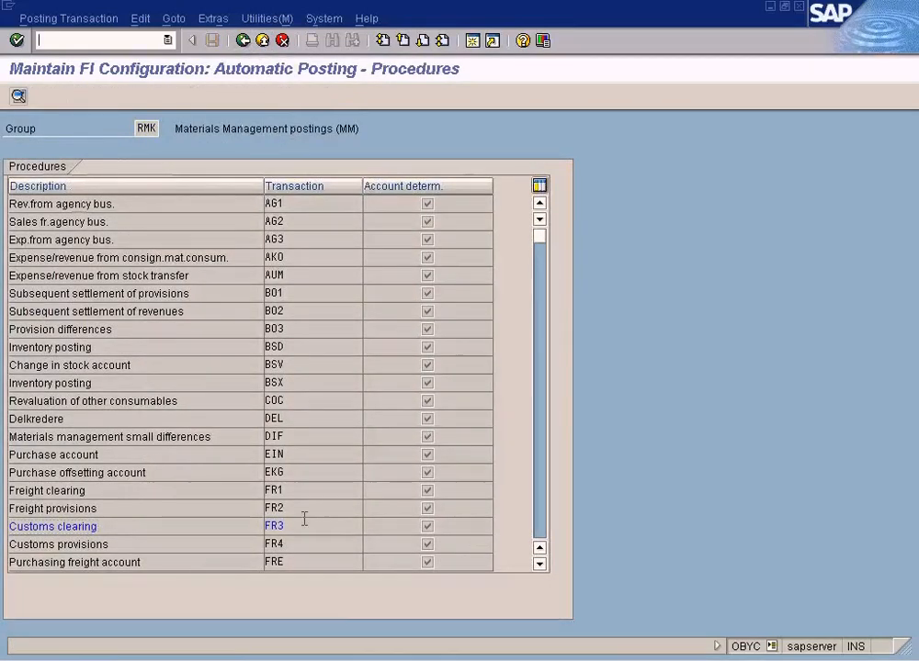
Switch back to the purchase order session, leave the RB00 condition detail, and select the RB00 Discount (Value) pricing element
{"action": "left_click", "coordinate": [286, 651]}
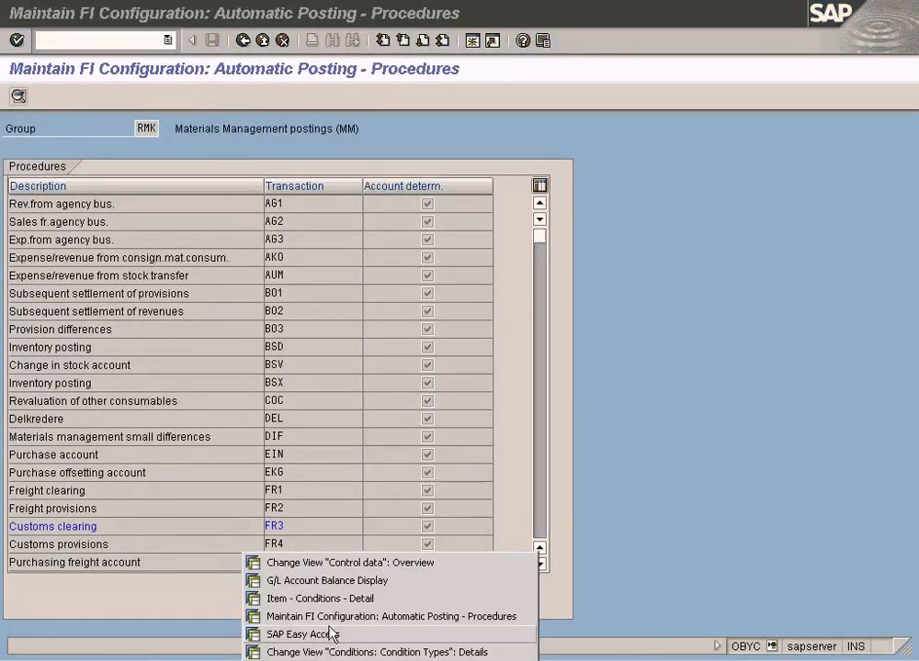
{"action": "left_click", "coordinate": [328, 651]}
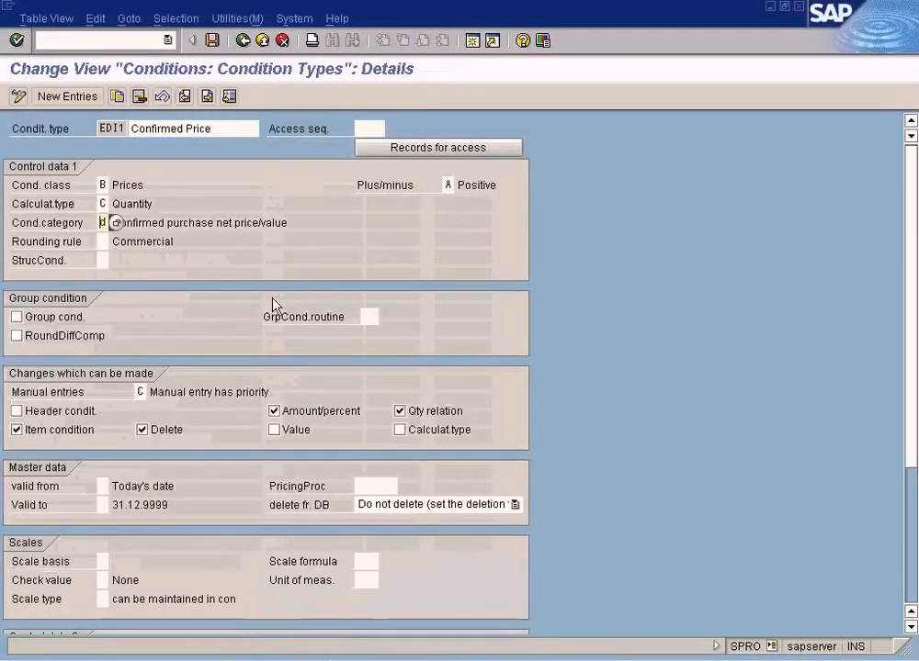
{"action": "left_click", "coordinate": [298, 653]}
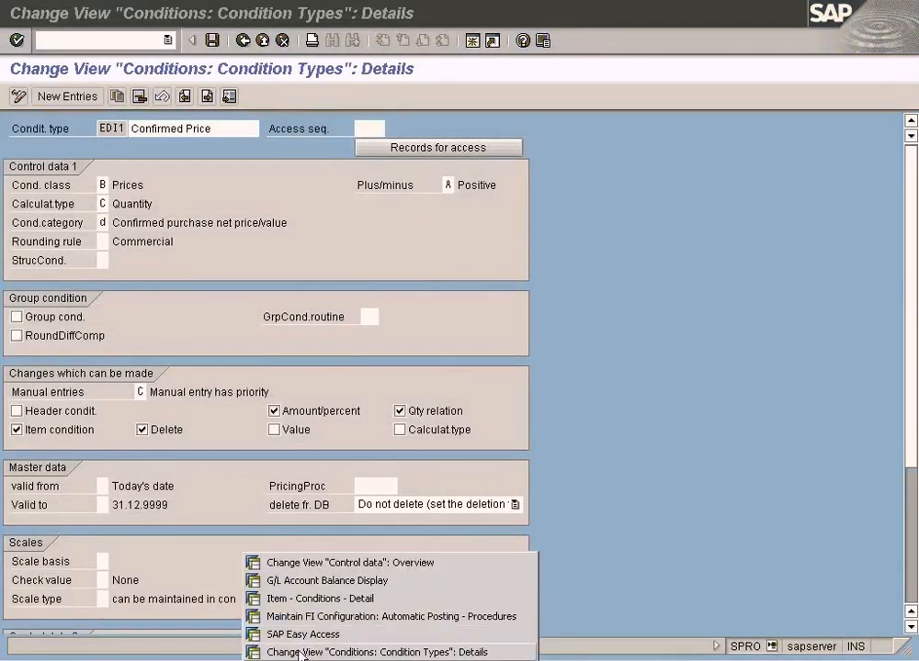
{"action": "left_click", "coordinate": [323, 600]}
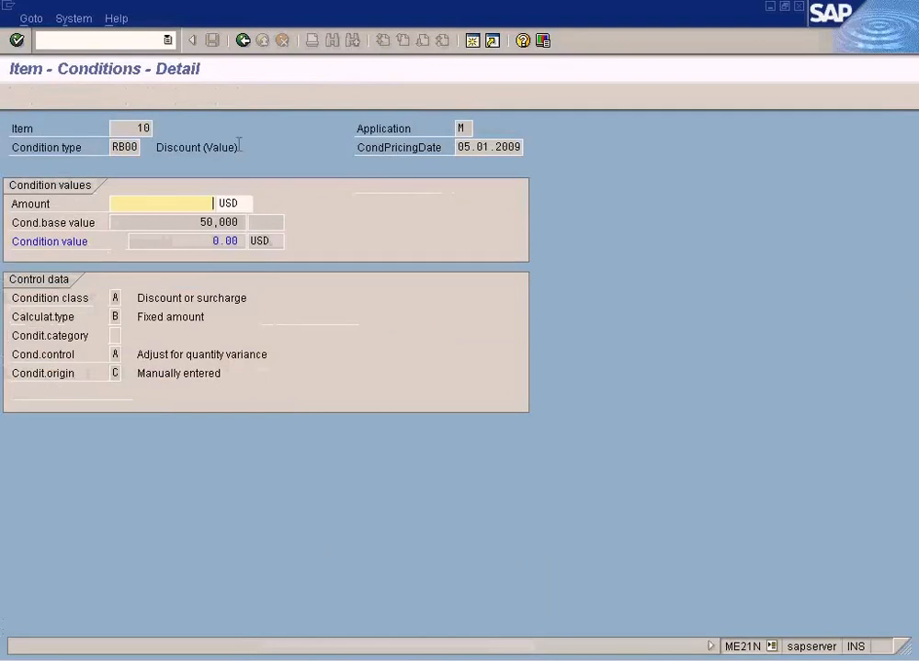
{"action": "left_click", "coordinate": [242, 41]}
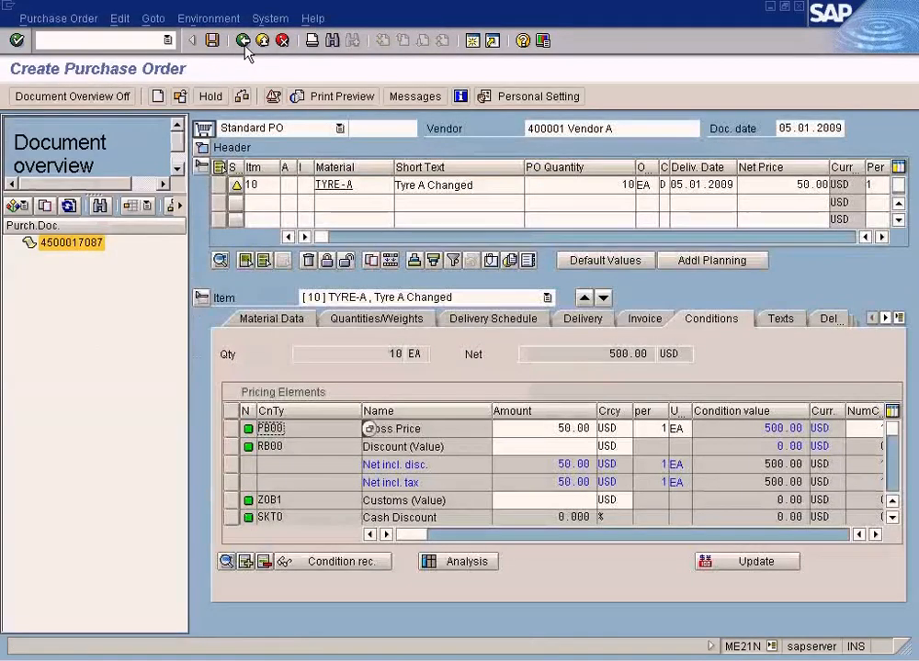
{"action": "left_click", "coordinate": [332, 448]}
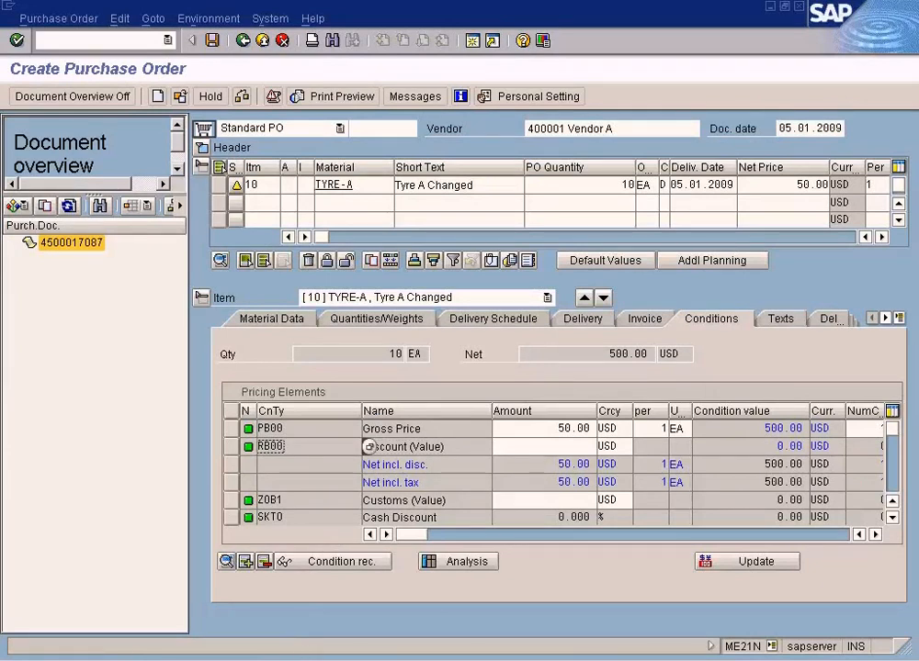
Switch to the session with the control data of schema RM0000 and leave it for the IMG structure
{"action": "left_click", "coordinate": [301, 659]}
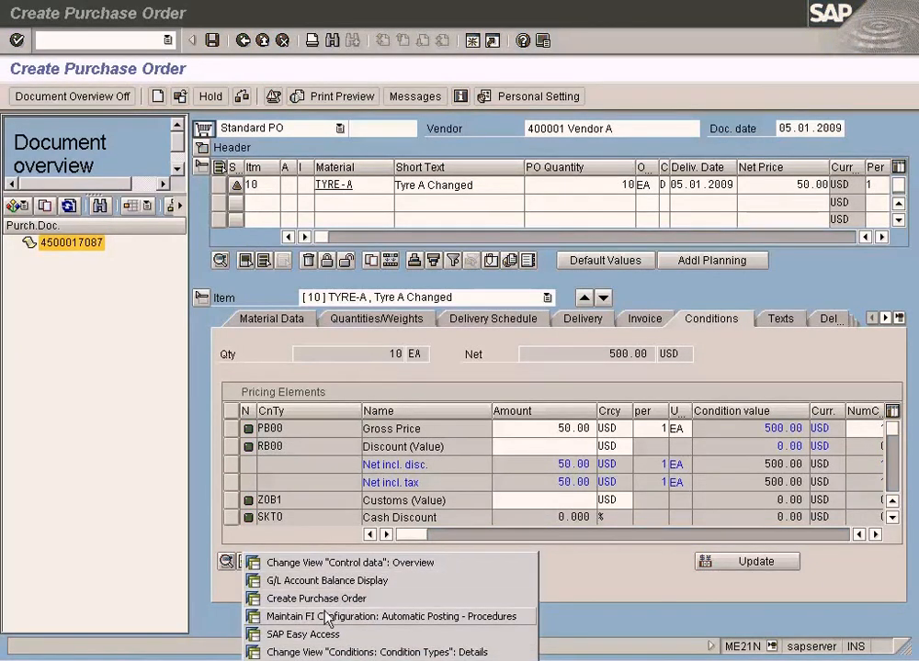
{"action": "left_click", "coordinate": [335, 562]}
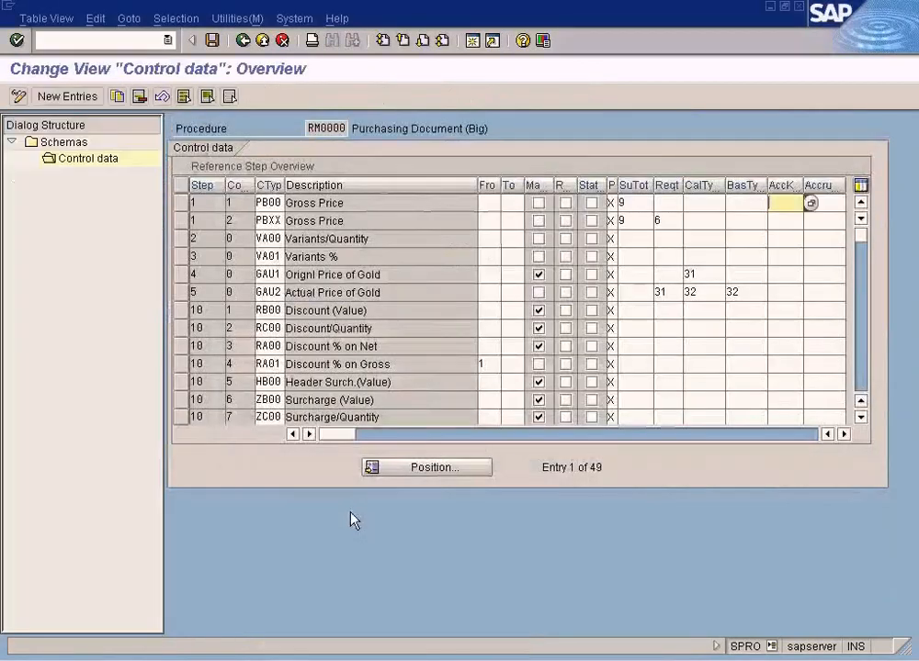
{"action": "left_click", "coordinate": [244, 41]}
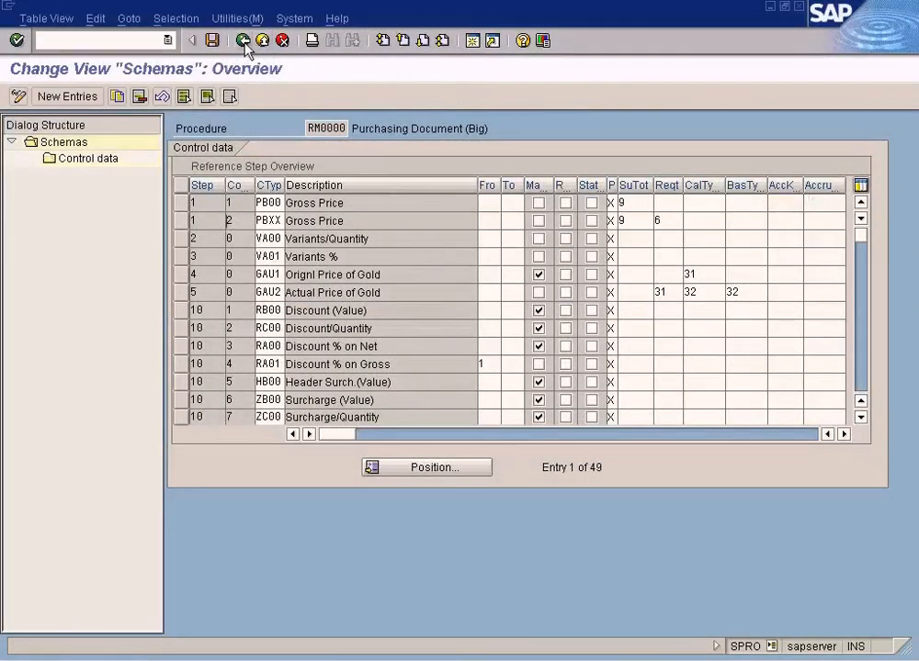
{"action": "left_click", "coordinate": [244, 41]}
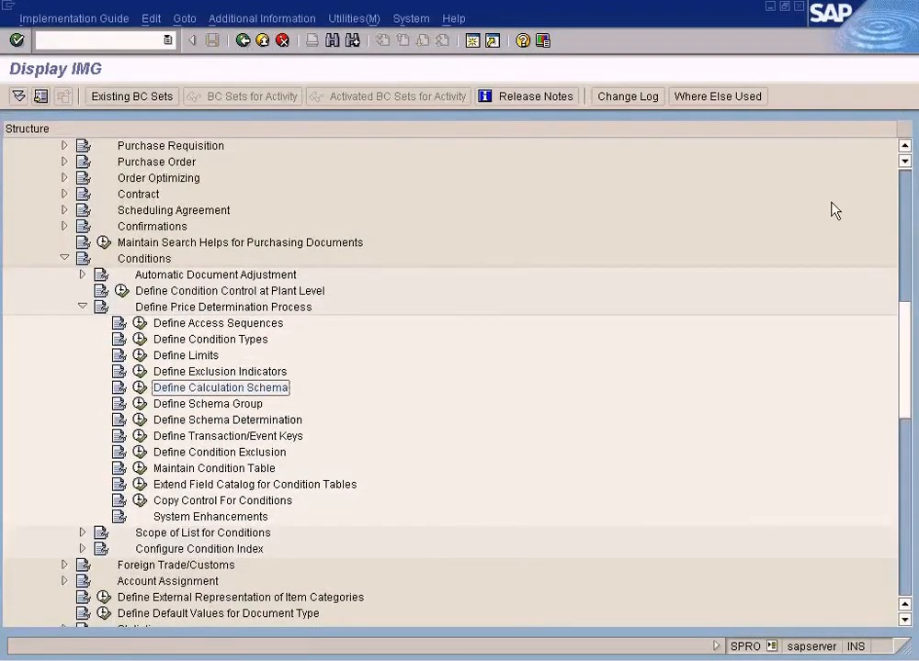
Trace the IMG path from Materials Management through Purchasing to the Conditions node
{"action": "left_click", "coordinate": [909, 146]}
{"action": "left_click", "coordinate": [908, 146]}
{"action": "left_click", "coordinate": [908, 146]}
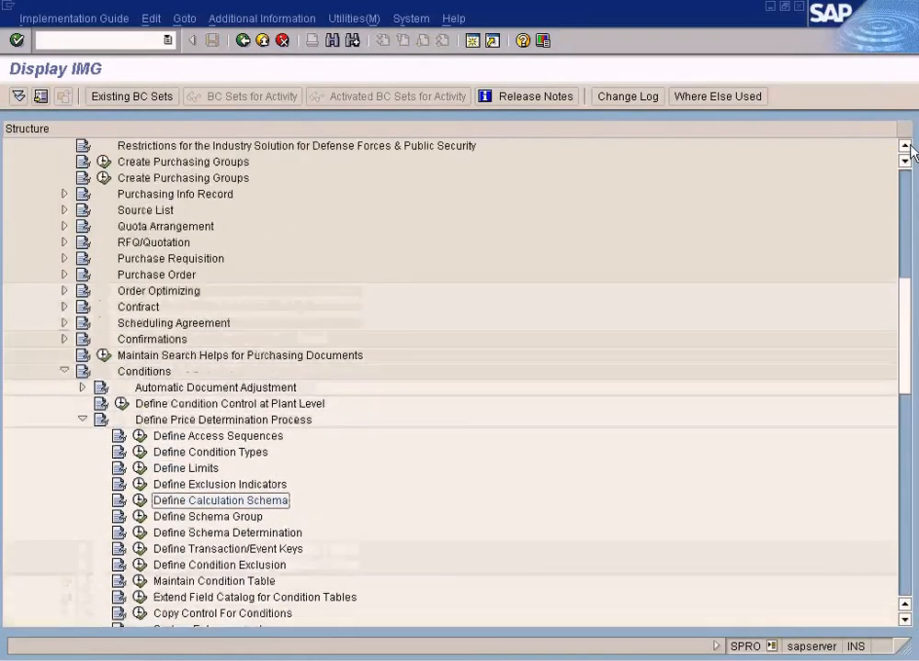
{"action": "left_click", "coordinate": [908, 146]}
{"action": "left_click", "coordinate": [908, 146]}
{"action": "left_click", "coordinate": [908, 146]}
{"action": "left_click", "coordinate": [908, 146]}
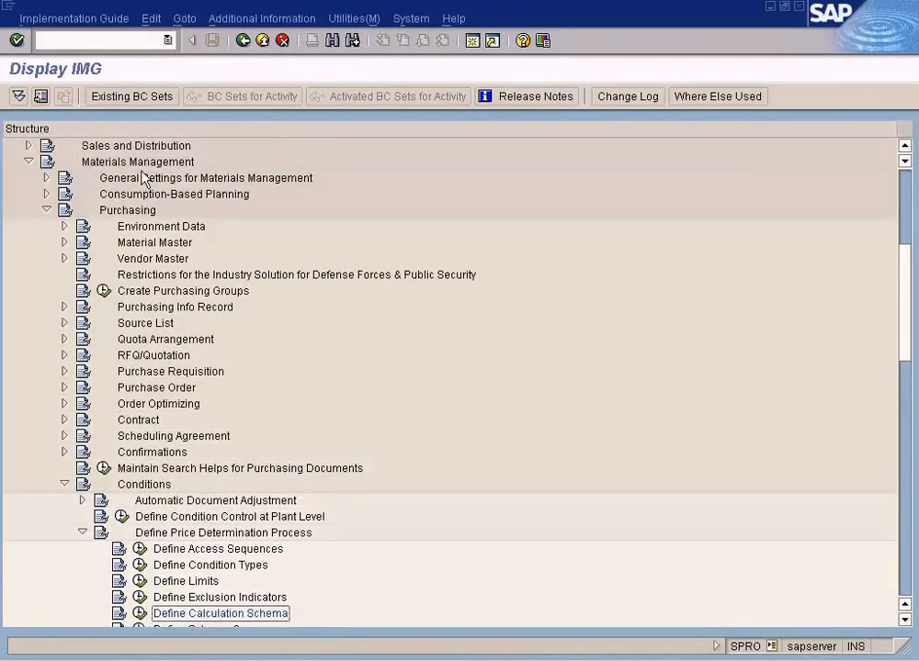
{"action": "left_click", "coordinate": [129, 211]}
{"action": "left_click", "coordinate": [129, 484]}
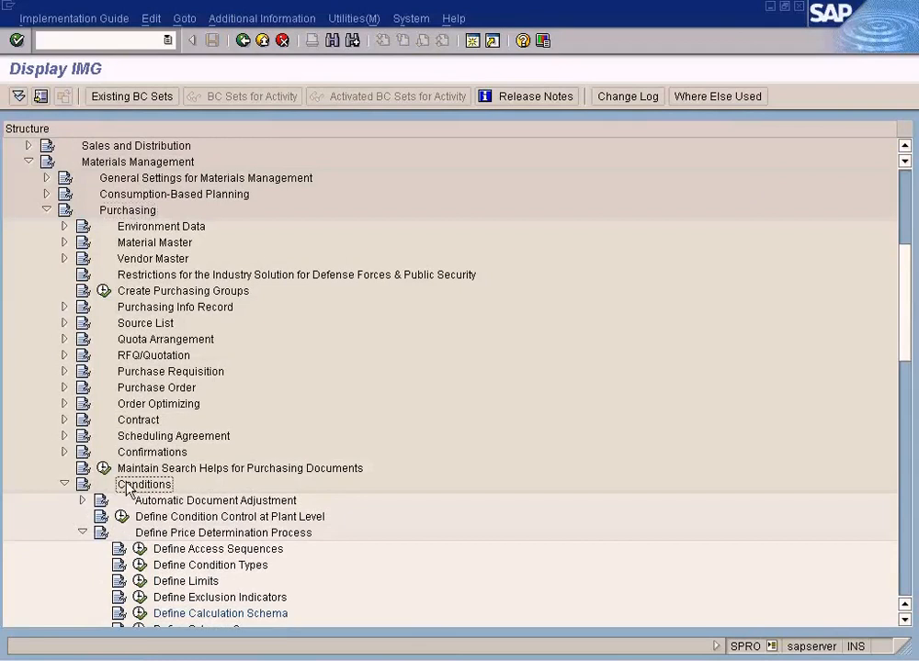
Open the Define Calculation Schema activity under Define Price Determination Process and highlight procedure RM0000
{"action": "left_click", "coordinate": [904, 620]}
{"action": "left_click", "coordinate": [904, 619]}
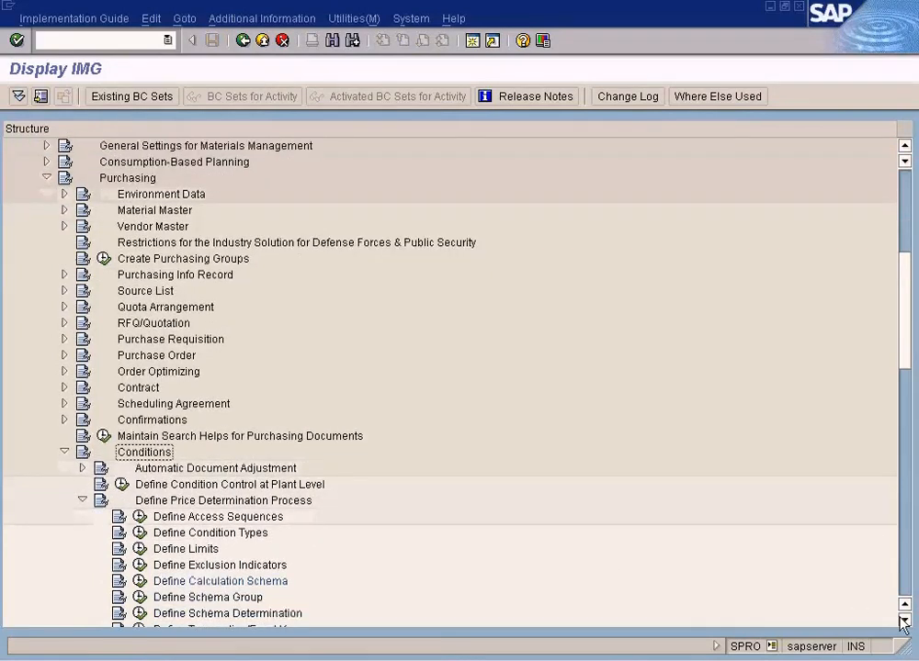
{"action": "left_click", "coordinate": [904, 619]}
{"action": "left_click", "coordinate": [904, 619]}
{"action": "left_click", "coordinate": [904, 619]}
{"action": "left_click", "coordinate": [904, 620]}
{"action": "left_click", "coordinate": [904, 619]}
{"action": "left_click", "coordinate": [904, 620]}
{"action": "left_click", "coordinate": [904, 619]}
{"action": "left_click", "coordinate": [904, 619]}
{"action": "left_click", "coordinate": [271, 372]}
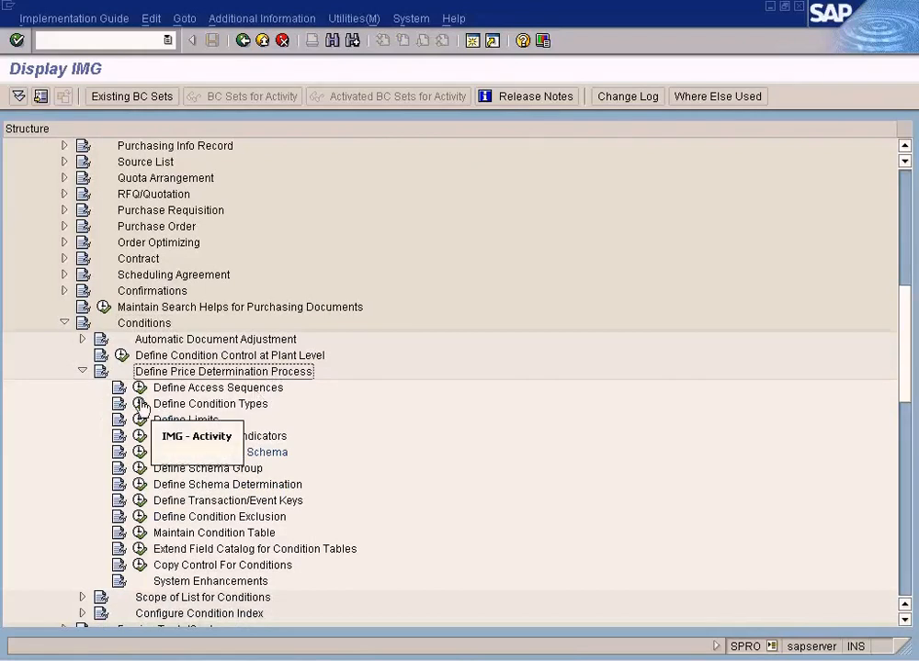
{"action": "left_click", "coordinate": [213, 410]}
{"action": "left_click", "coordinate": [215, 452]}
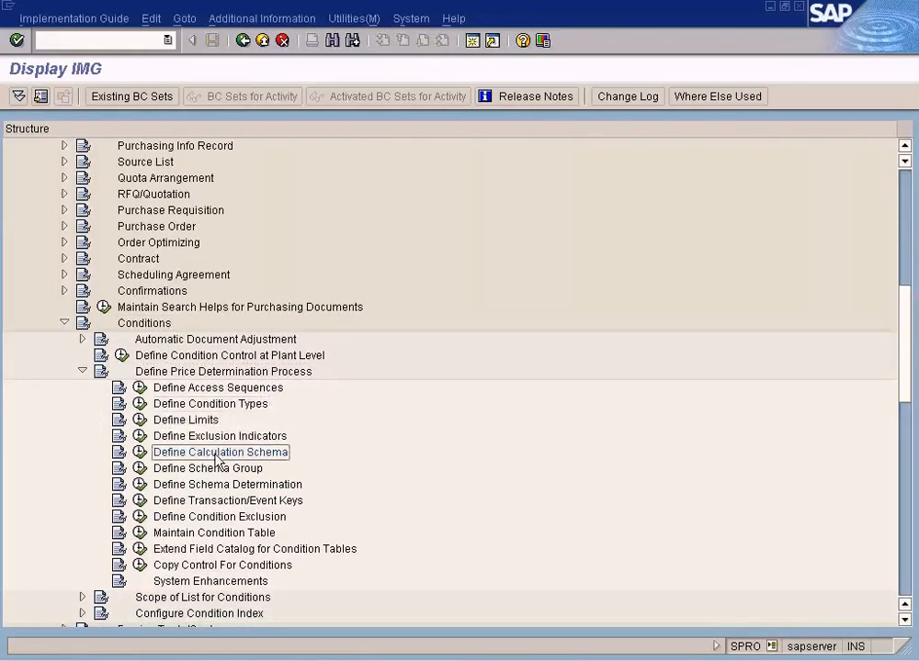
{"action": "left_click", "coordinate": [140, 453]}
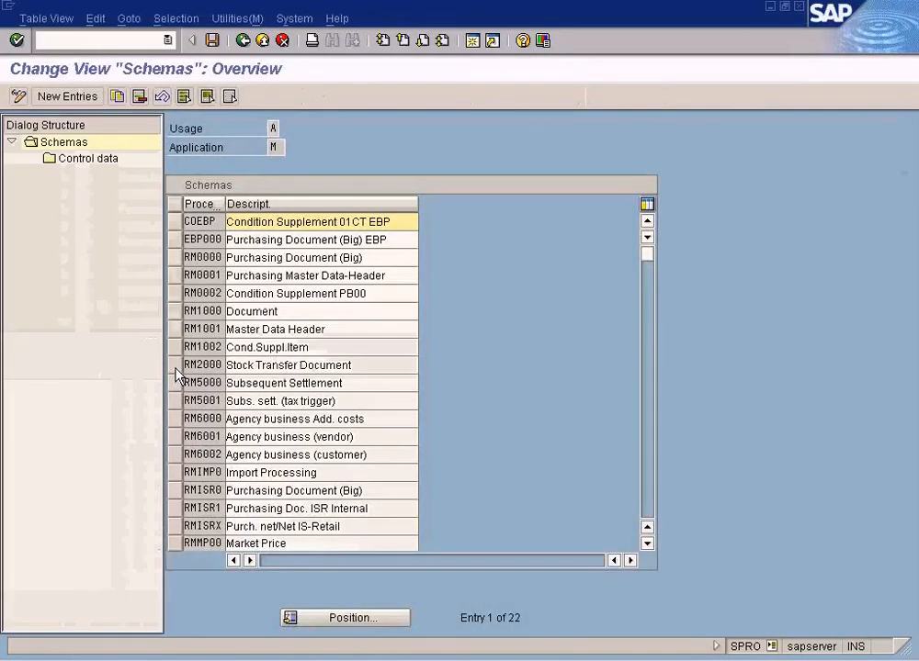
{"action": "left_click_drag", "start_coordinate": [185, 257], "coordinate": [229, 258]}
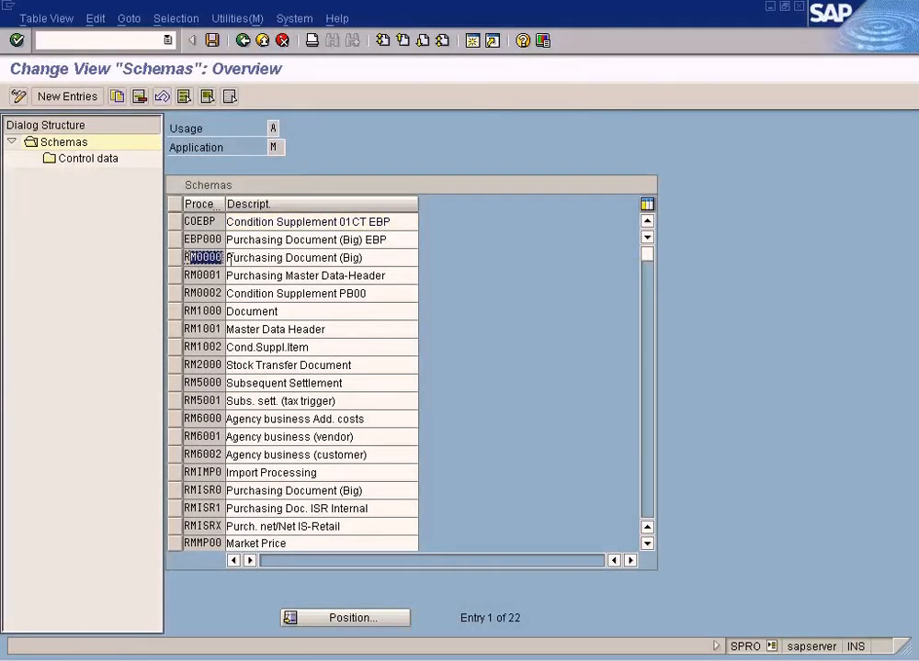
Review the purchase order item's pricing elements through to the empty rows, comparing them with the schemas overview
{"action": "key", "text": "alt+Tab"}
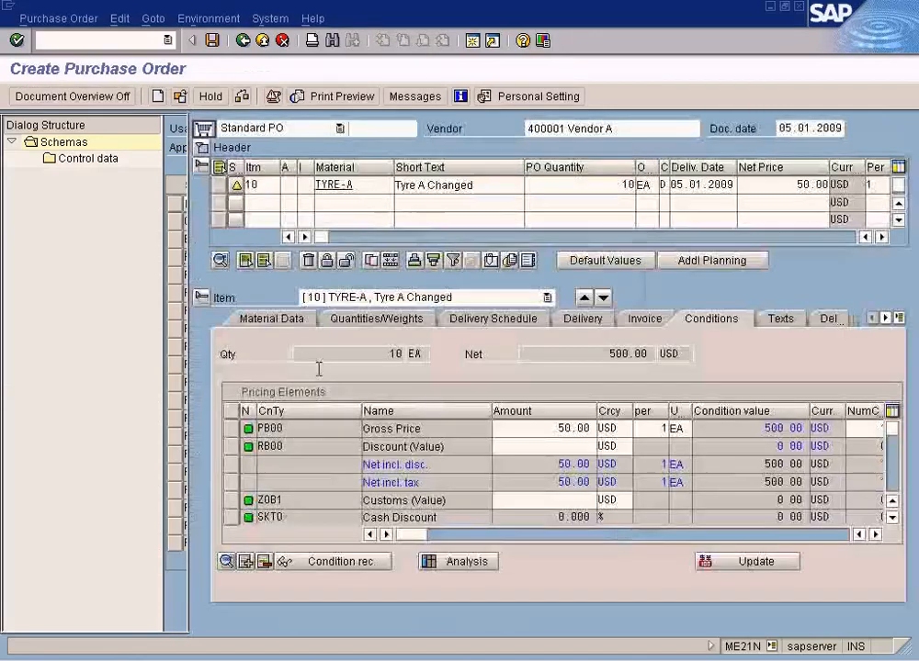
{"action": "key", "text": "alt+Tab"}
{"action": "key", "text": "alt+Tab"}
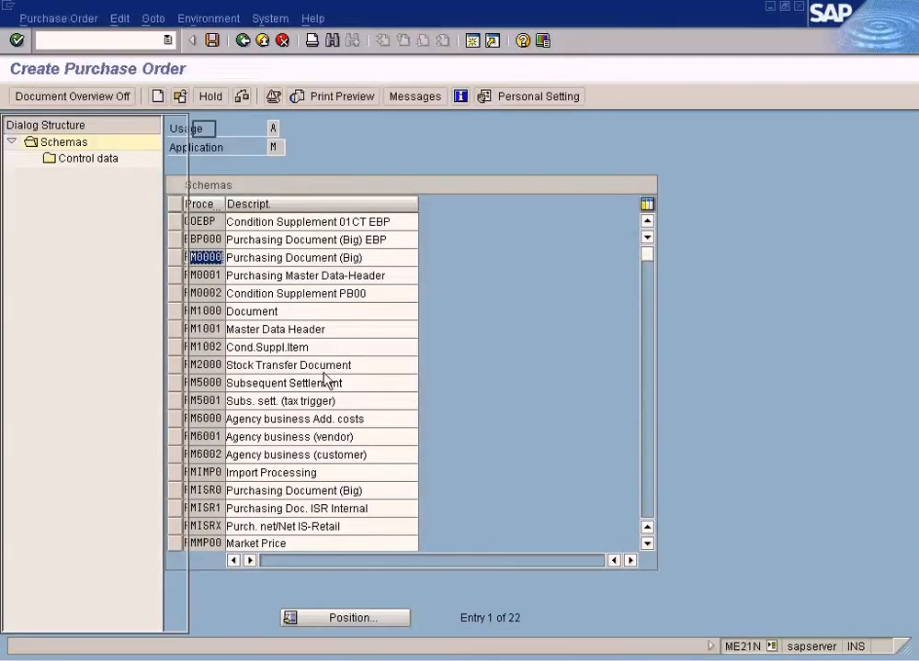
{"action": "left_click", "coordinate": [890, 517]}
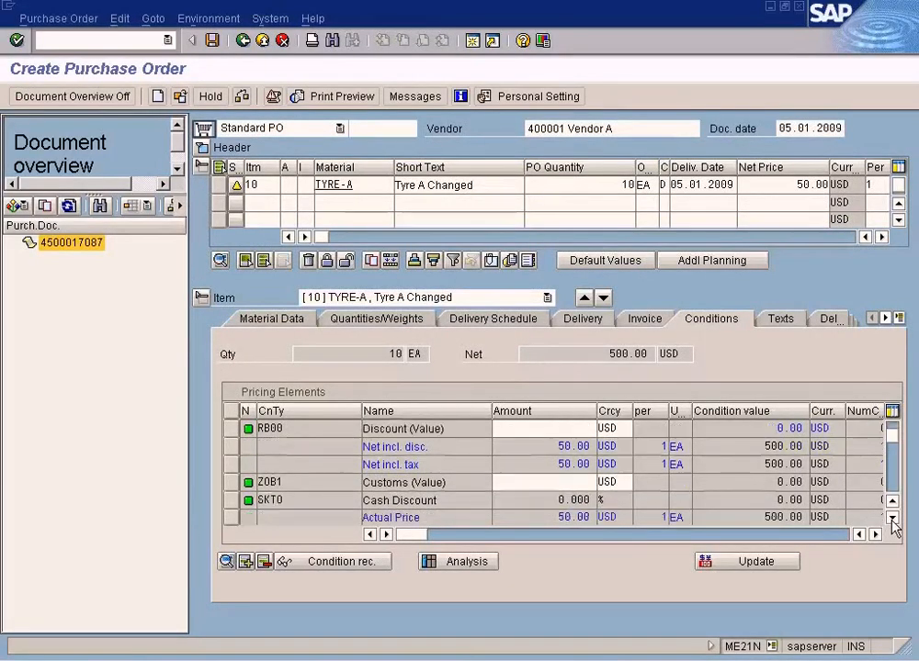
{"action": "left_click", "coordinate": [890, 518]}
{"action": "left_click", "coordinate": [891, 517]}
{"action": "left_click", "coordinate": [890, 517]}
{"action": "left_click", "coordinate": [891, 517]}
{"action": "left_click", "coordinate": [892, 519]}
Enter ddfd as the condition type in the first empty pricing element row of the purchase order item
{"action": "left_click", "coordinate": [314, 465]}
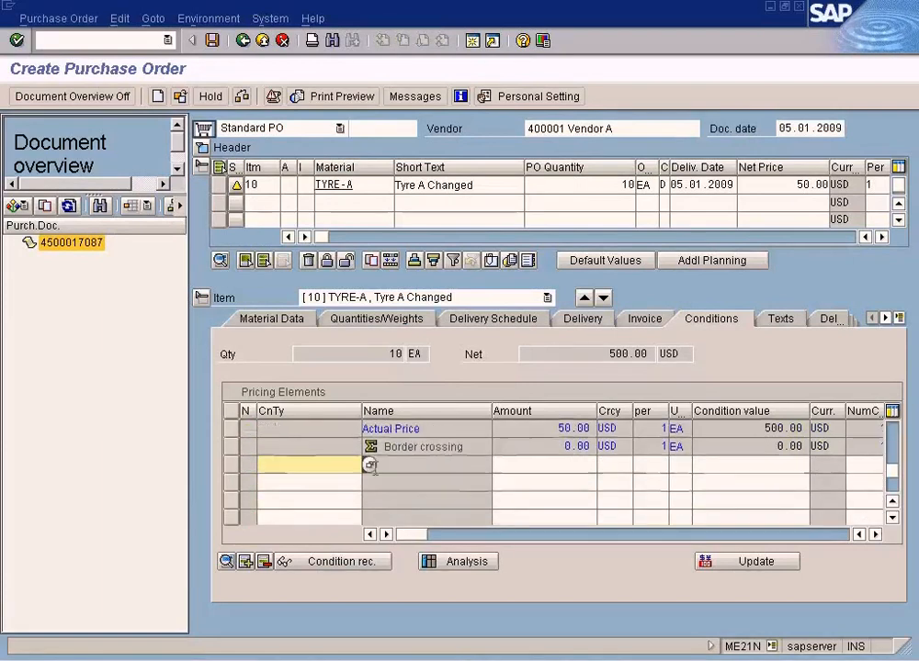
{"action": "key", "text": "alt+Tab"}
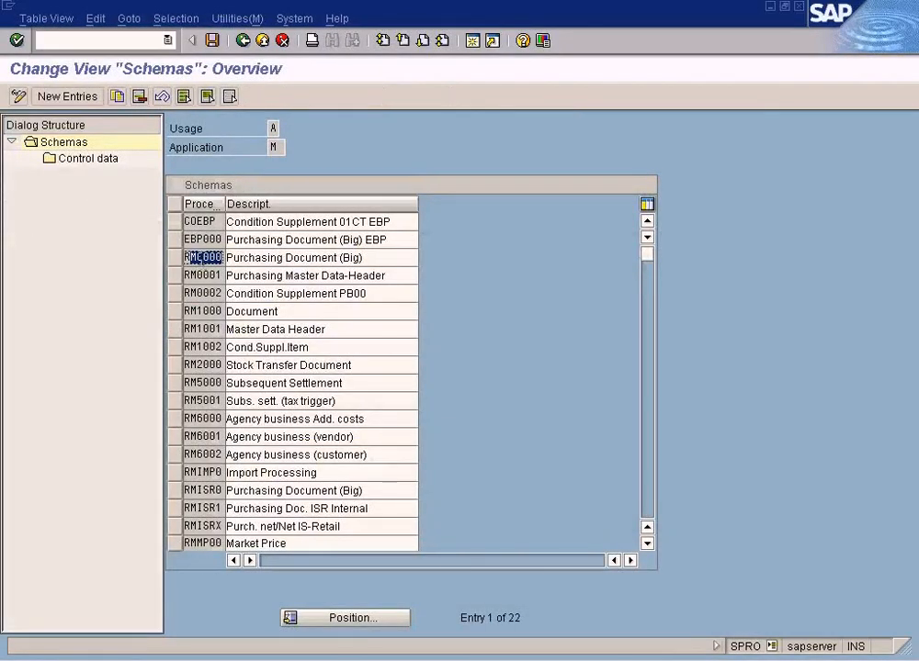
{"action": "key", "text": "alt+Tab"}
{"action": "type", "text": "ddfd"}
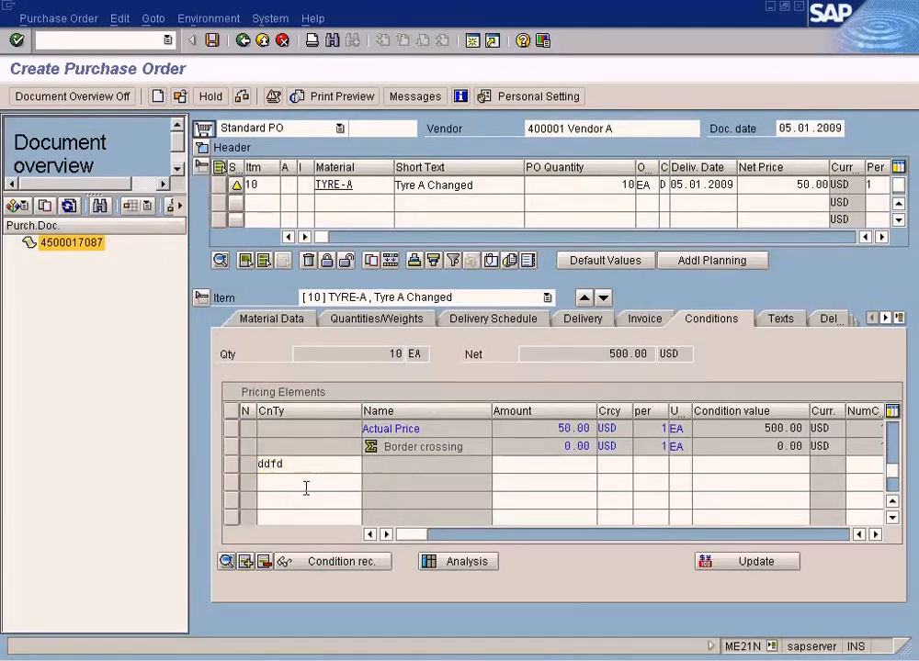
{"action": "key", "text": "Return"}
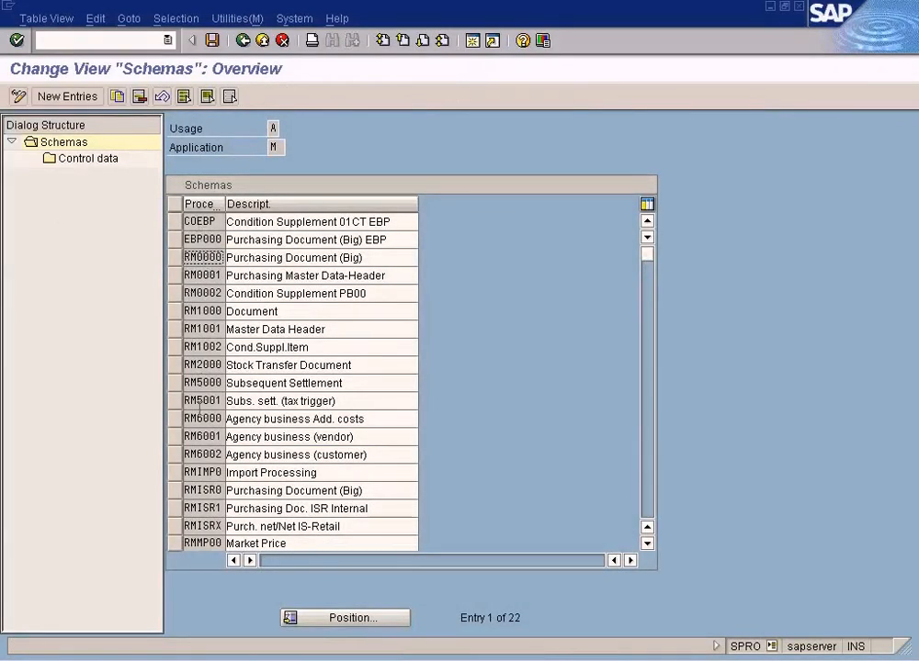
Widen the procedure column of the schemas overview to fit its contents, and return to the IMG structure
{"action": "double_click", "coordinate": [225, 203]}
{"action": "left_click_drag", "start_coordinate": [232, 258], "coordinate": [178, 249]}
{"action": "left_click", "coordinate": [244, 41]}
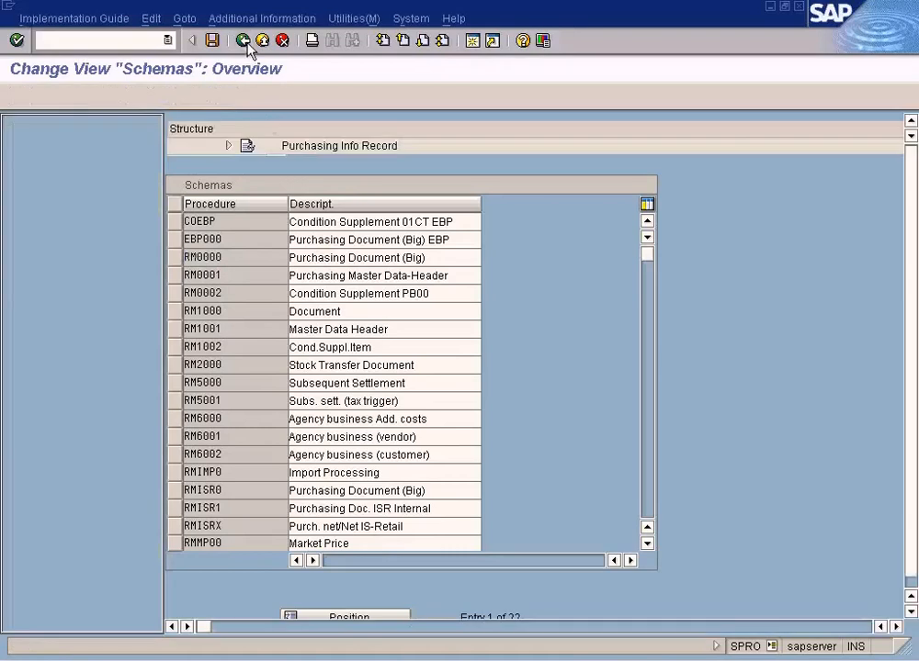
Look up the market price schema assignment of purchasing organization NY under Define Schema Determination, and return to the IMG structure
{"action": "left_click", "coordinate": [241, 487]}
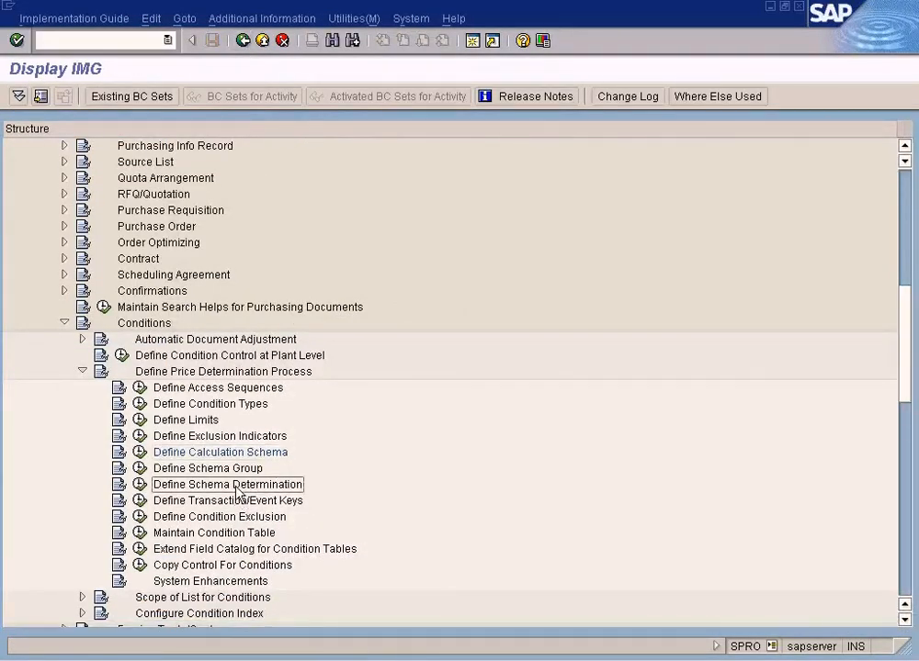
{"action": "left_click", "coordinate": [140, 484]}
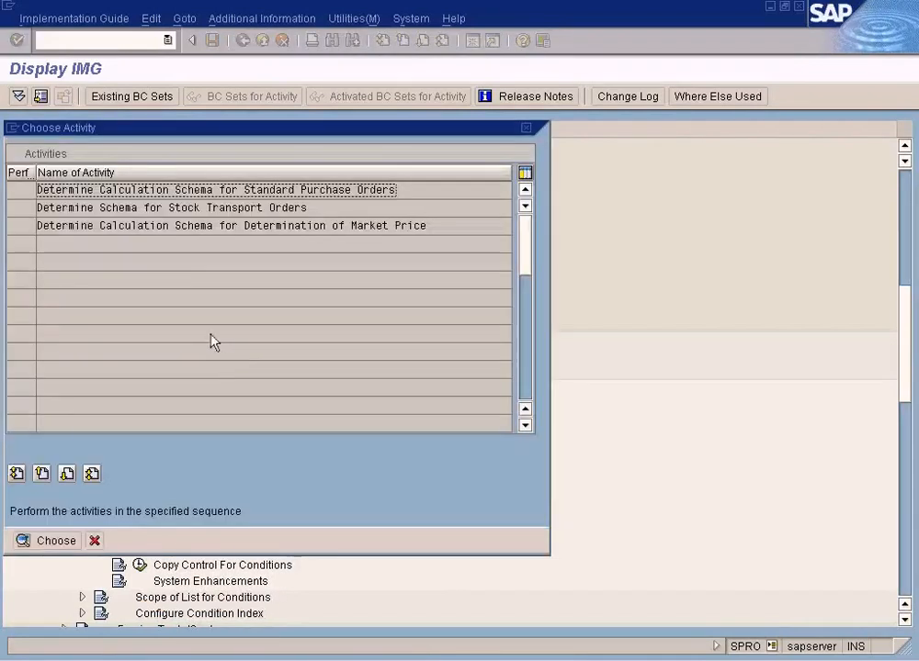
{"action": "left_click", "coordinate": [183, 225]}
{"action": "double_click", "coordinate": [184, 225]}
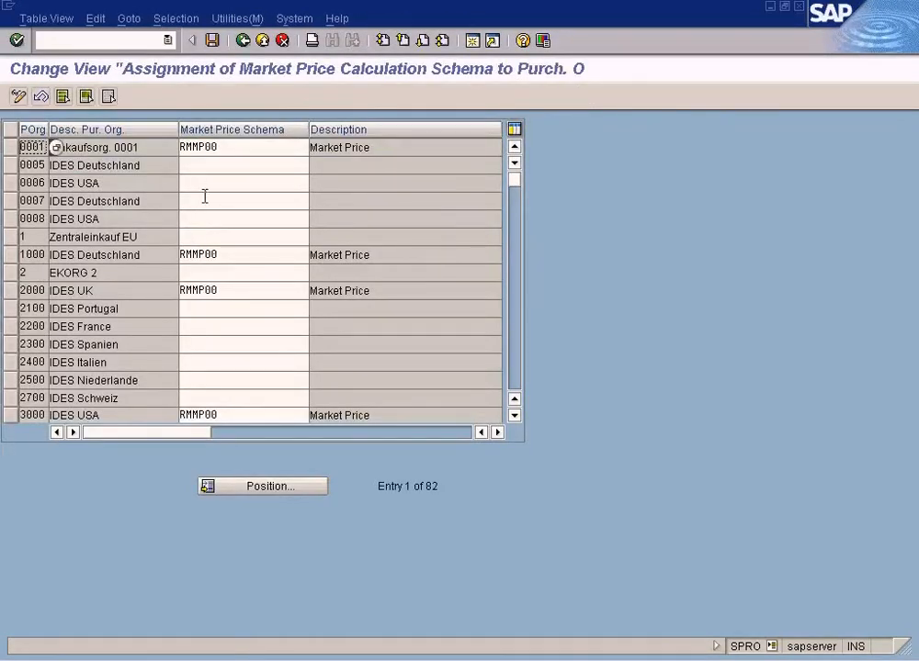
{"action": "left_click", "coordinate": [260, 483]}
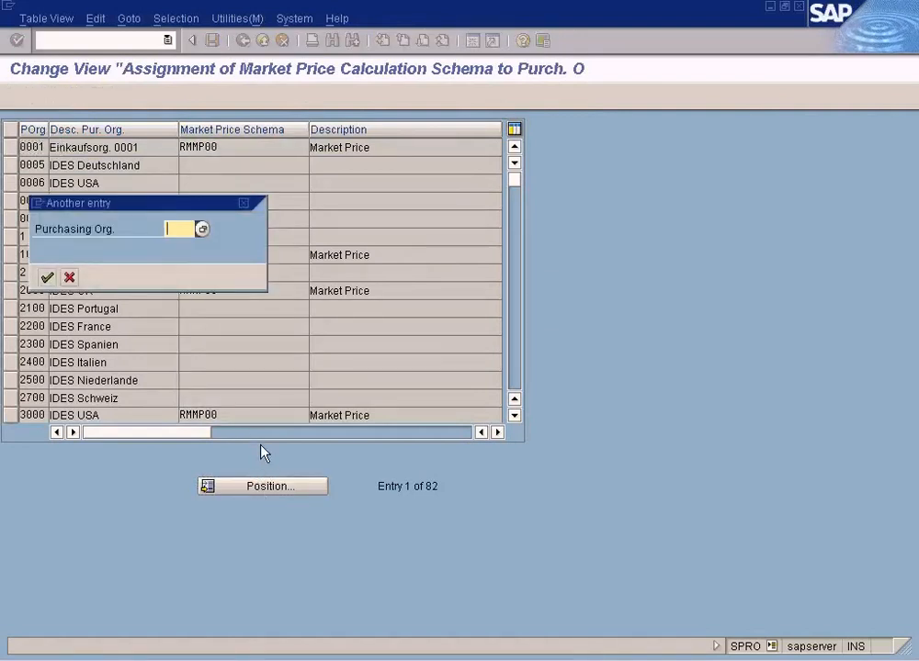
{"action": "type", "text": "ny"}
{"action": "key", "text": "Return"}
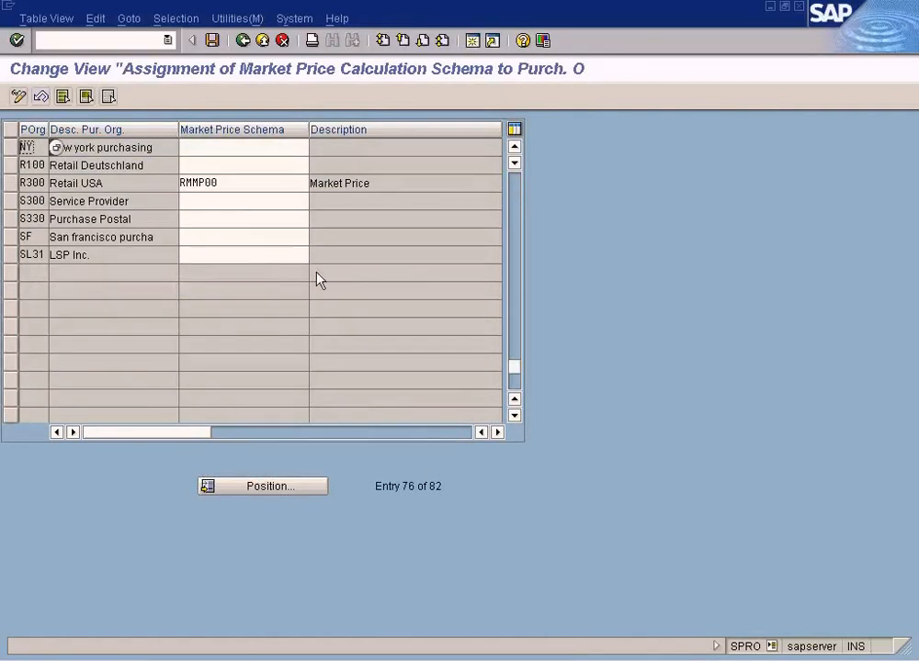
{"action": "left_click", "coordinate": [242, 40]}
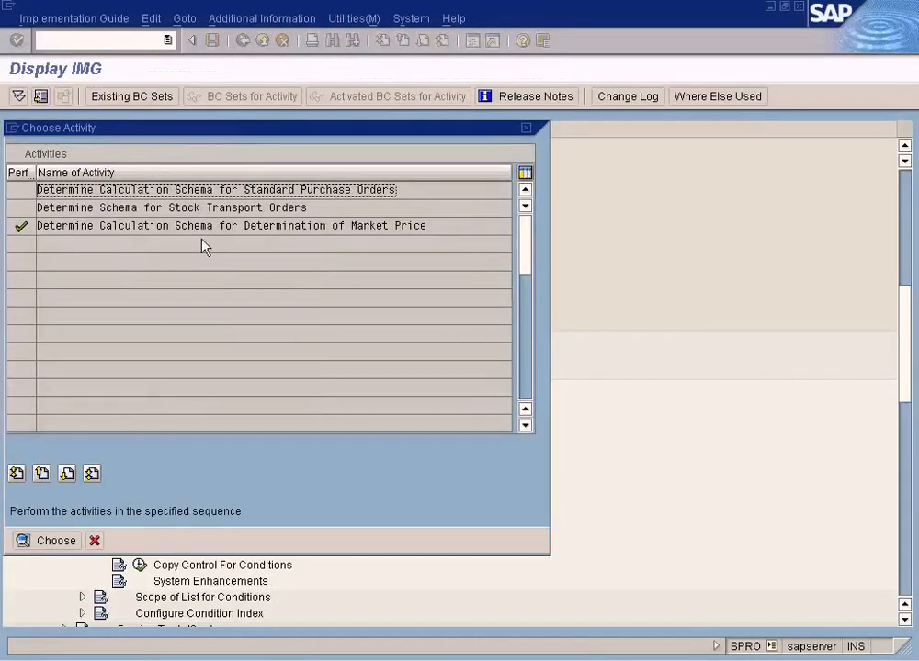
{"action": "left_click", "coordinate": [94, 541]}
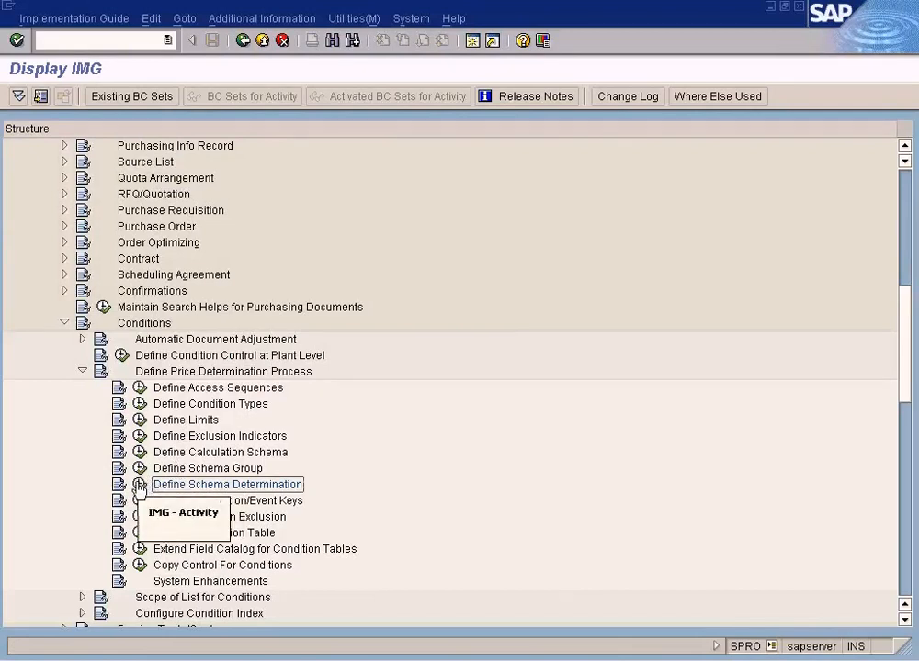
Open the Determine Calculation Schema for Standard Purchase Orders activity under Define Schema Determination
{"action": "left_click", "coordinate": [139, 484]}
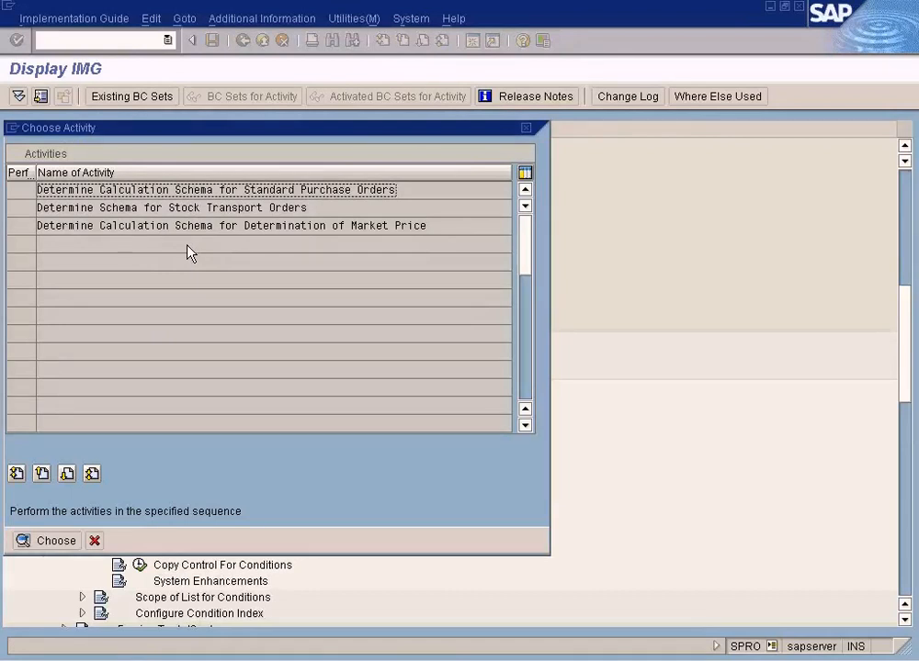
{"action": "left_click", "coordinate": [188, 206]}
{"action": "left_click", "coordinate": [209, 190]}
{"action": "double_click", "coordinate": [228, 190]}
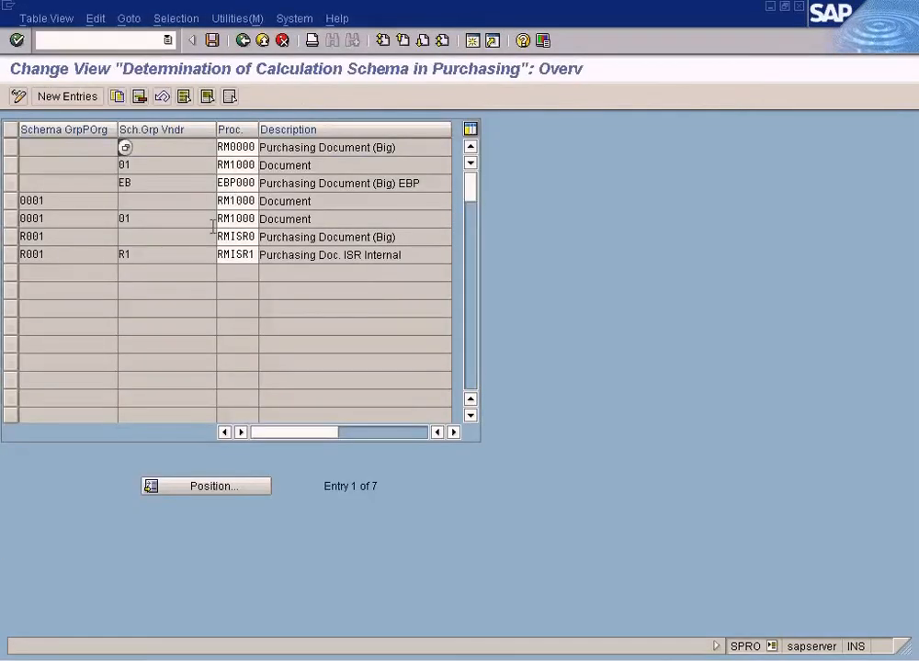
Widen the procedure column of the calculation schema determination overview
{"action": "left_click", "coordinate": [232, 147]}
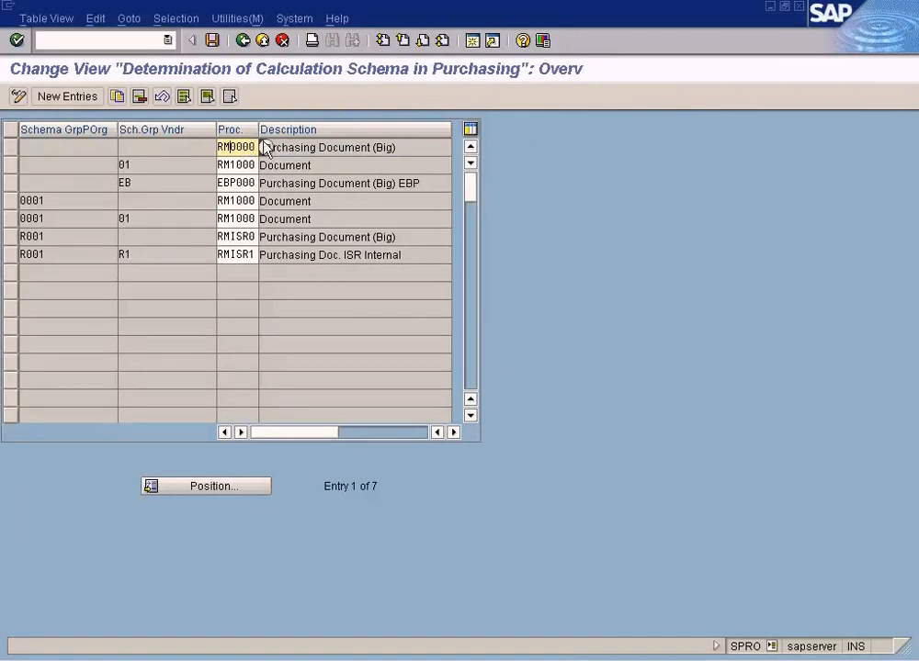
{"action": "left_click_drag", "start_coordinate": [259, 130], "coordinate": [290, 129]}
Examine which procedure is assigned to blank and filled combinations of purchasing organization schema group and vendor schema group
{"action": "left_click", "coordinate": [166, 147]}
{"action": "left_click", "coordinate": [82, 146]}
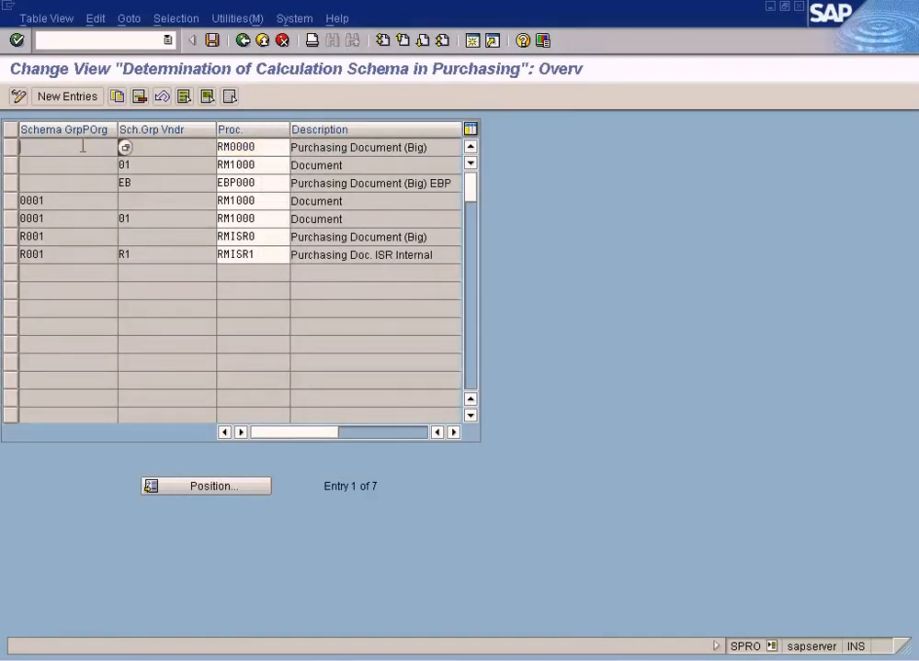
{"action": "key", "text": "Tab"}
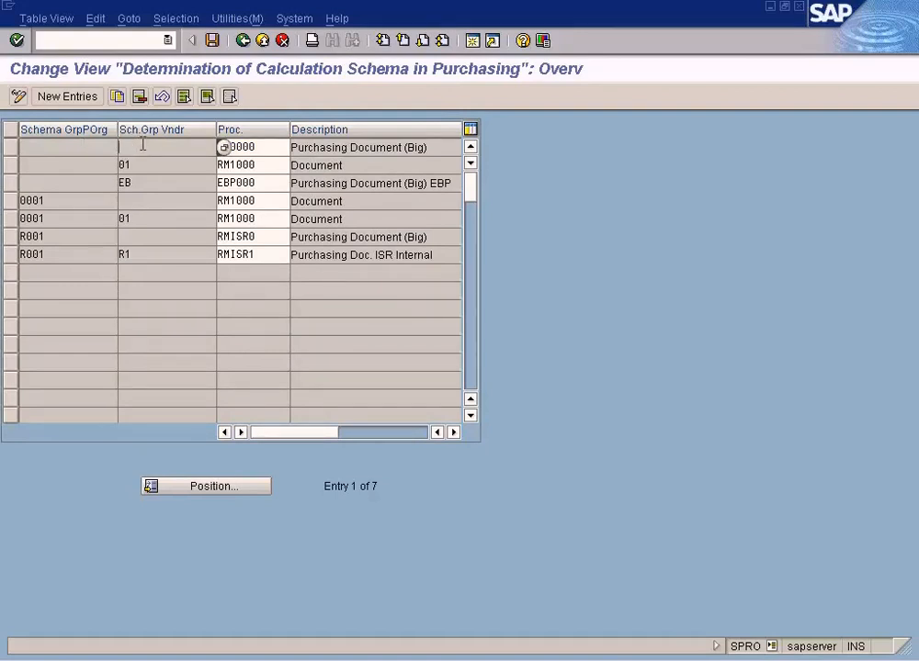
{"action": "left_click", "coordinate": [96, 147]}
{"action": "left_click", "coordinate": [156, 149]}
{"action": "left_click", "coordinate": [89, 148]}
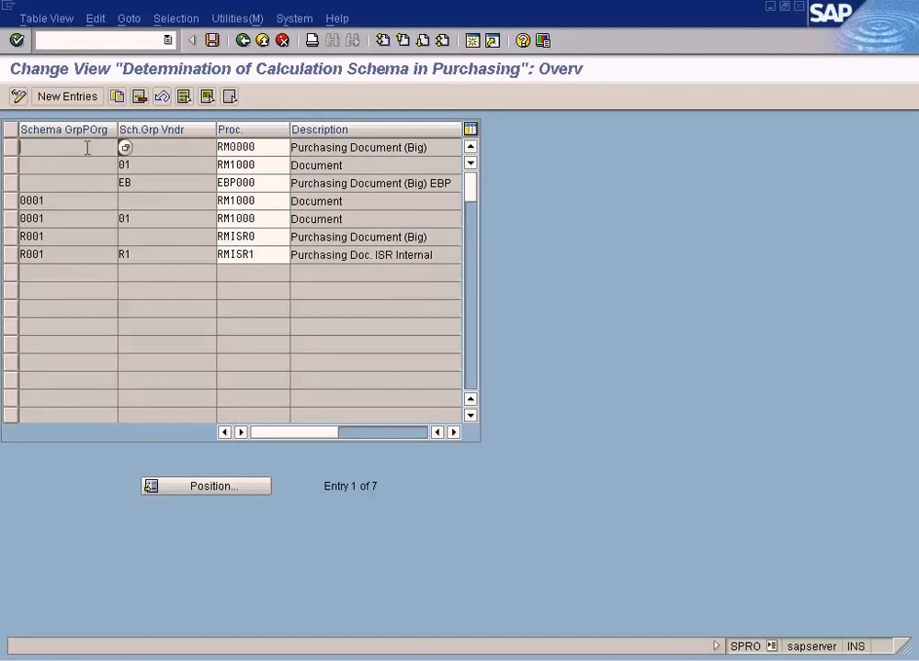
{"action": "key", "text": "Tab"}
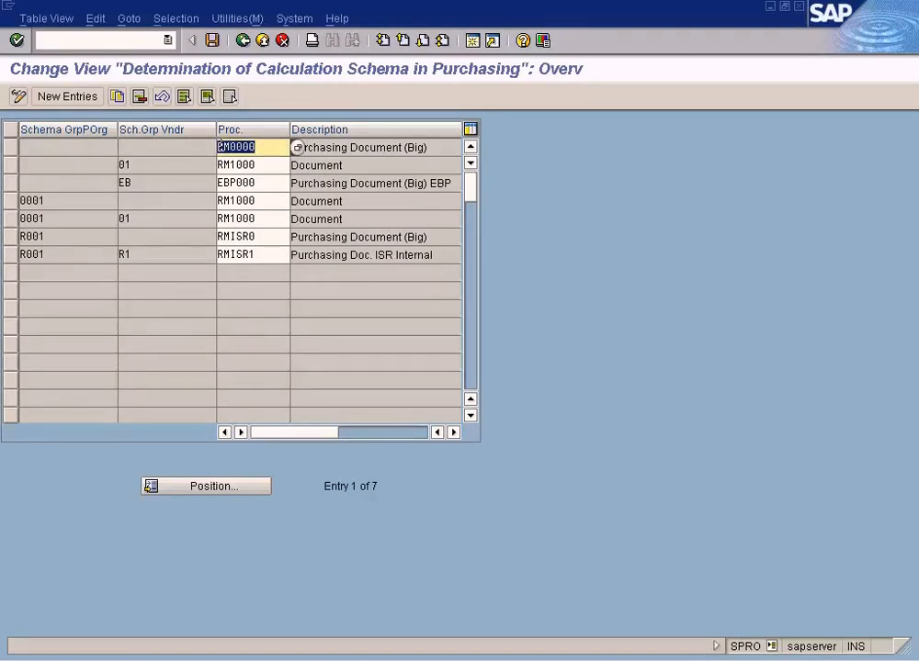
{"action": "left_click", "coordinate": [179, 147]}
{"action": "left_click", "coordinate": [99, 146]}
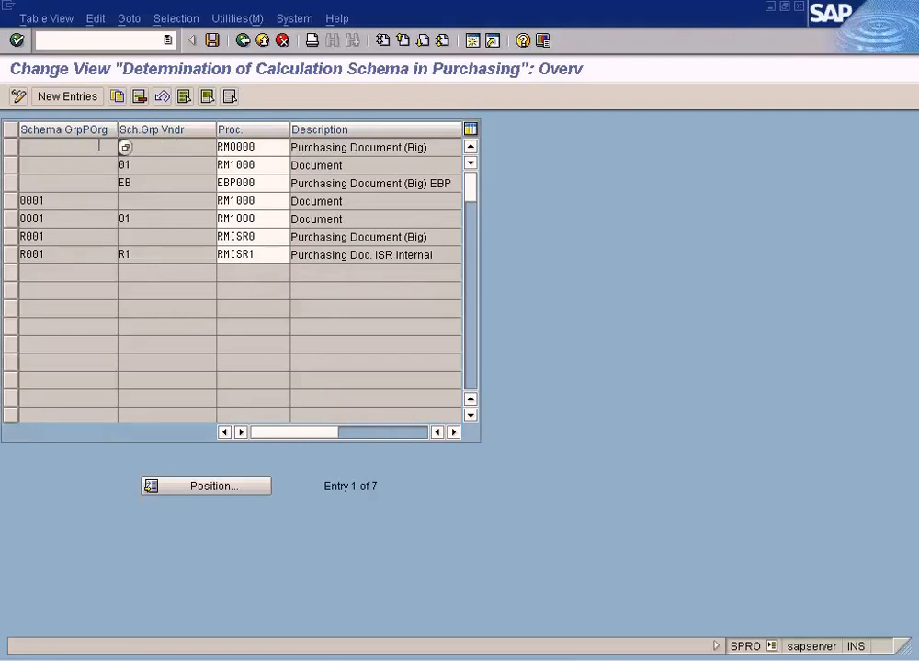
{"action": "left_click", "coordinate": [163, 166]}
{"action": "left_click", "coordinate": [128, 150]}
{"action": "left_click", "coordinate": [97, 146]}
{"action": "left_click", "coordinate": [152, 148]}
{"action": "key", "text": "Tab"}
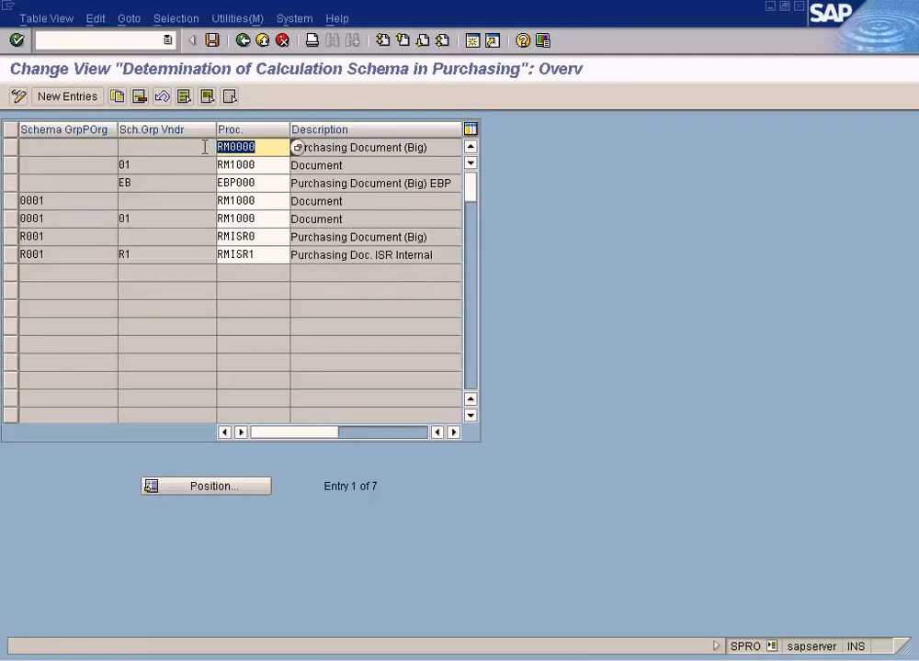
{"action": "left_click", "coordinate": [58, 218]}
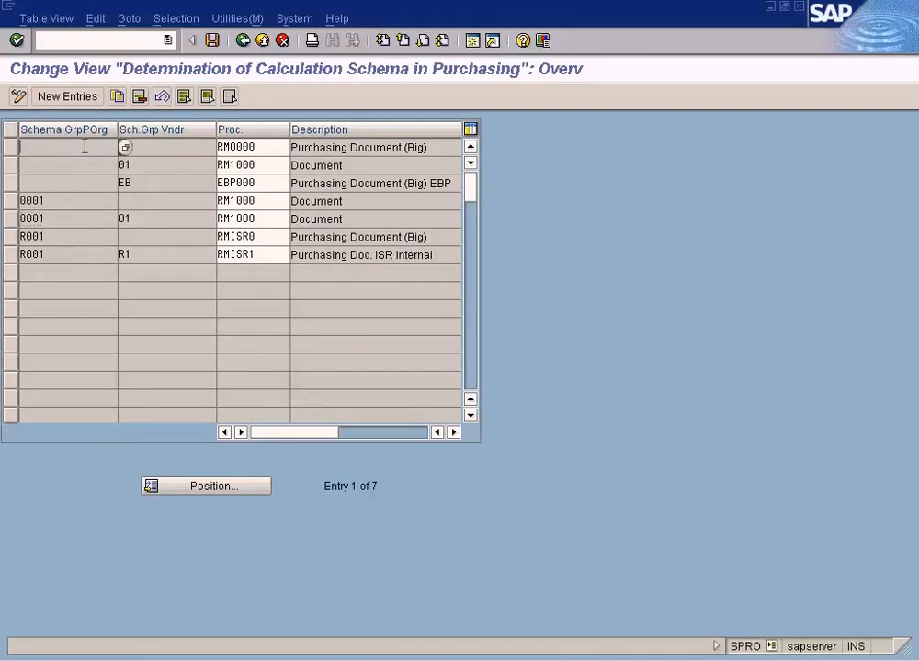
{"action": "double_click", "coordinate": [220, 147]}
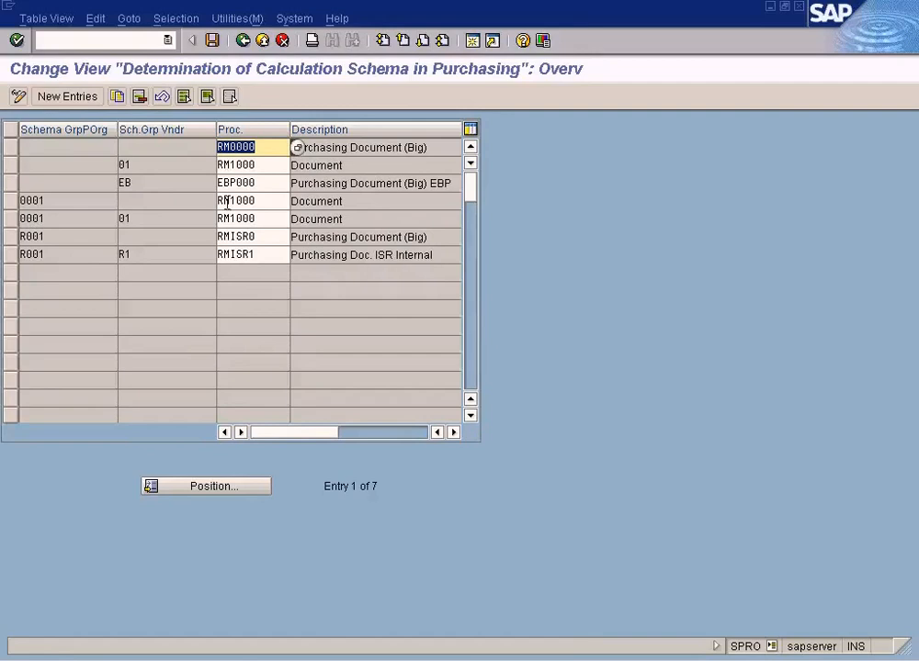
Return to the IMG structure and check the pricing procedure named in the purchase order's missing-condition message
{"action": "left_click", "coordinate": [244, 40]}
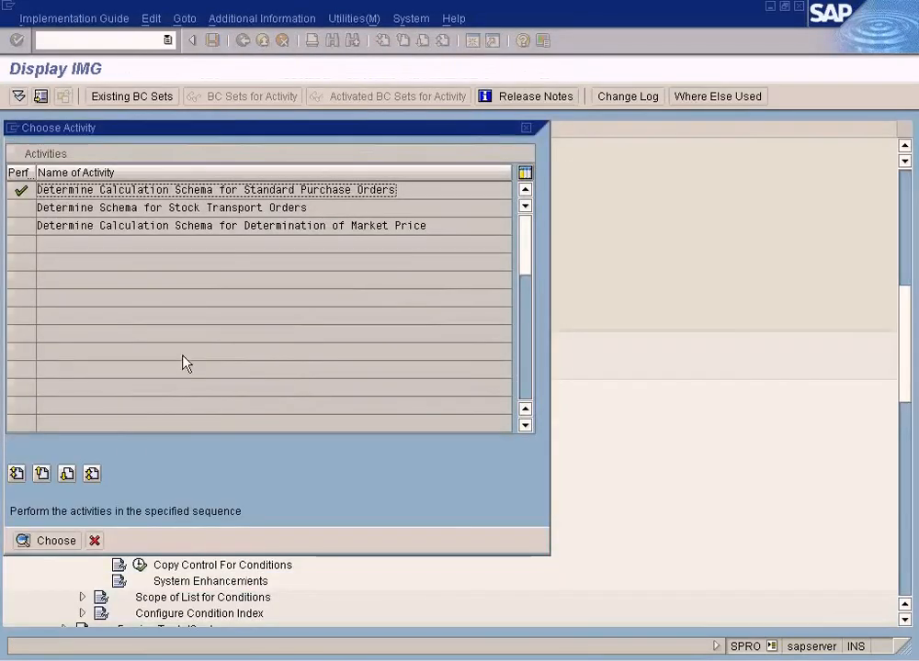
{"action": "left_click", "coordinate": [95, 540]}
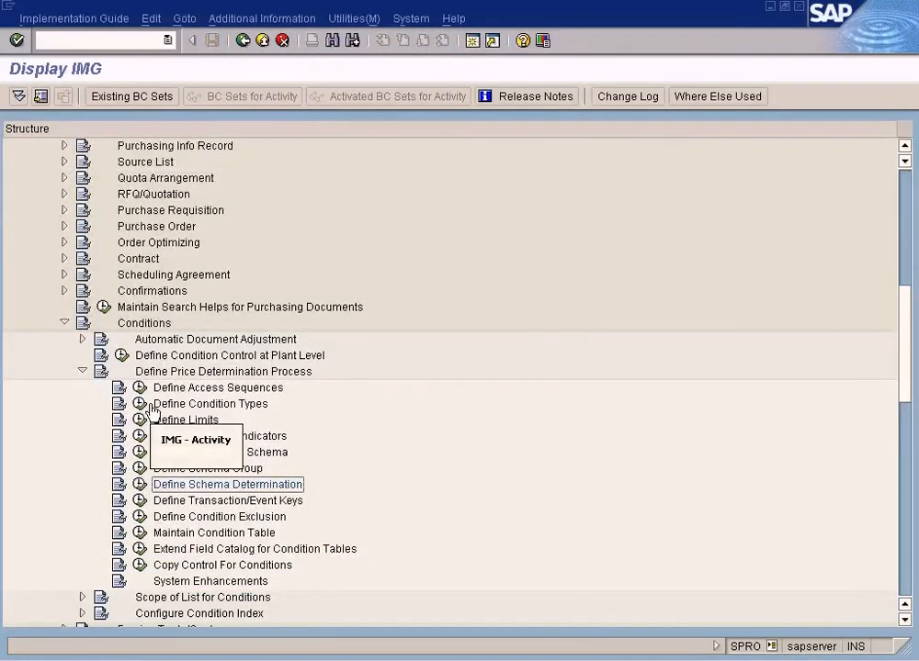
{"action": "key", "text": "alt+Tab"}
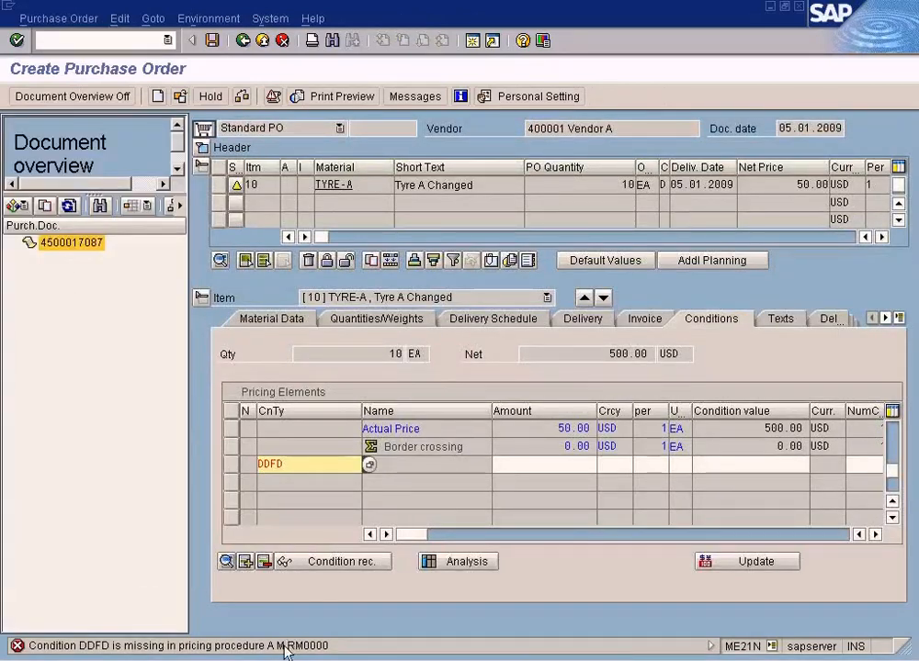
{"action": "key", "text": "alt+Tab"}
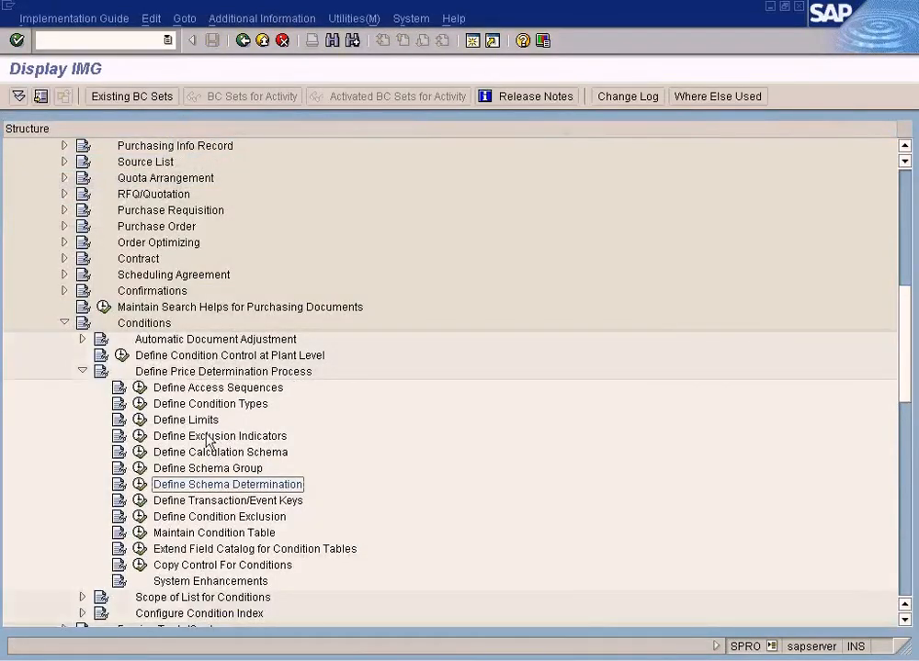
Open the control data of schema RM0000, Purchasing Document (Big), under Define Calculation Schema
{"action": "left_click", "coordinate": [201, 455]}
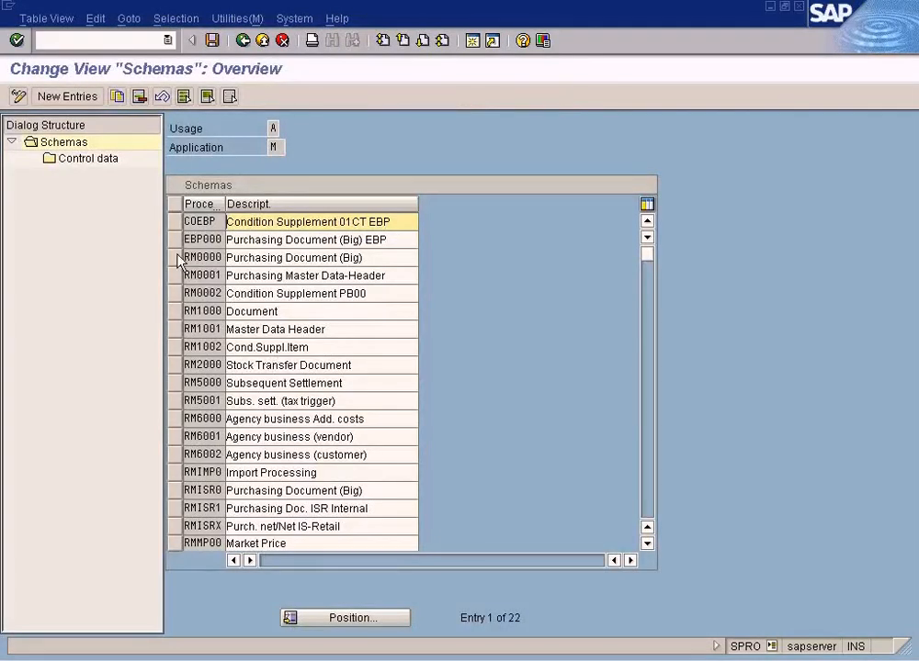
{"action": "left_click", "coordinate": [179, 260]}
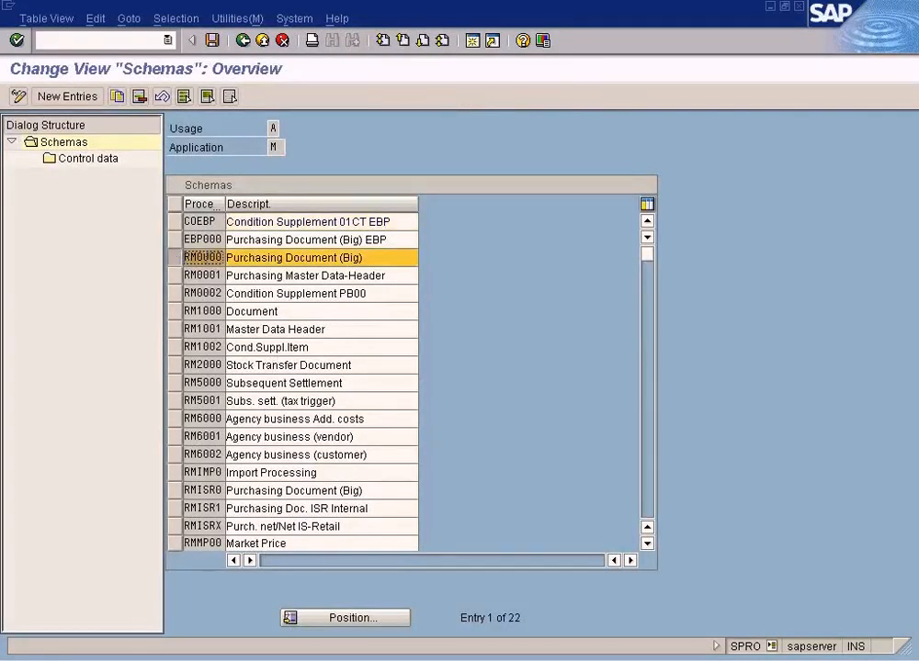
{"action": "double_click", "coordinate": [105, 162]}
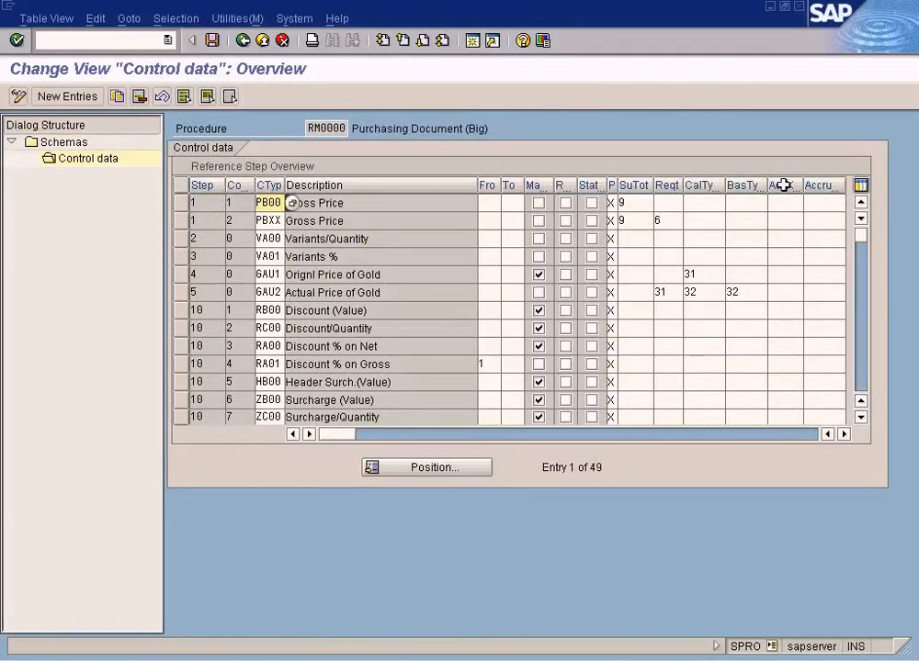
Look up the account key and accruals key of the Freight % condition type FRA1 in the schema's control data
{"action": "left_click", "coordinate": [861, 418]}
{"action": "left_click", "coordinate": [861, 418]}
{"action": "left_click", "coordinate": [861, 418]}
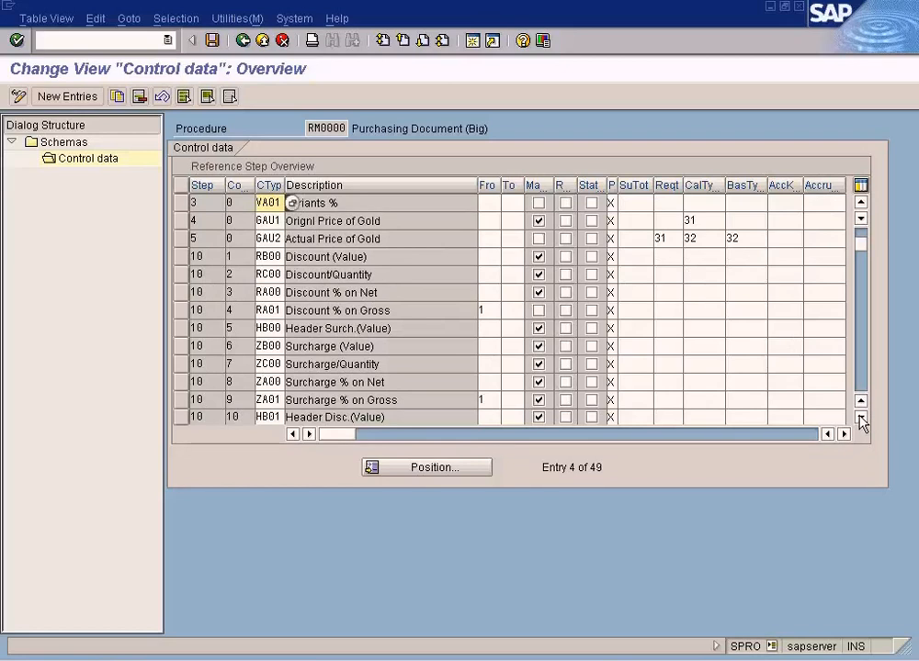
{"action": "left_click", "coordinate": [860, 418]}
{"action": "left_click", "coordinate": [860, 418]}
{"action": "left_click", "coordinate": [861, 418]}
{"action": "left_click", "coordinate": [861, 418]}
{"action": "left_click", "coordinate": [867, 375]}
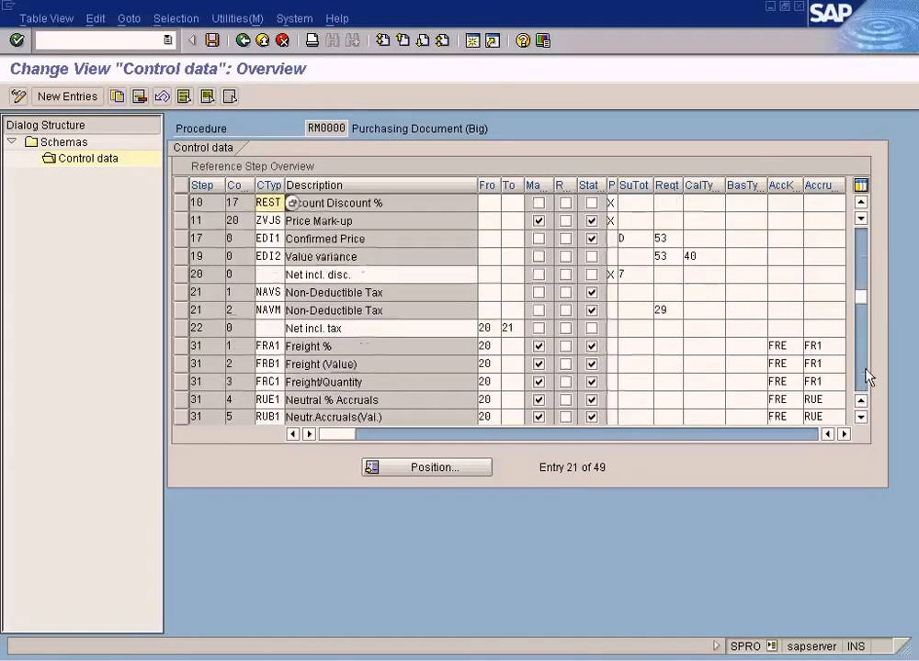
{"action": "left_click", "coordinate": [861, 418]}
{"action": "left_click", "coordinate": [860, 418]}
{"action": "left_click", "coordinate": [861, 418]}
{"action": "left_click", "coordinate": [861, 418]}
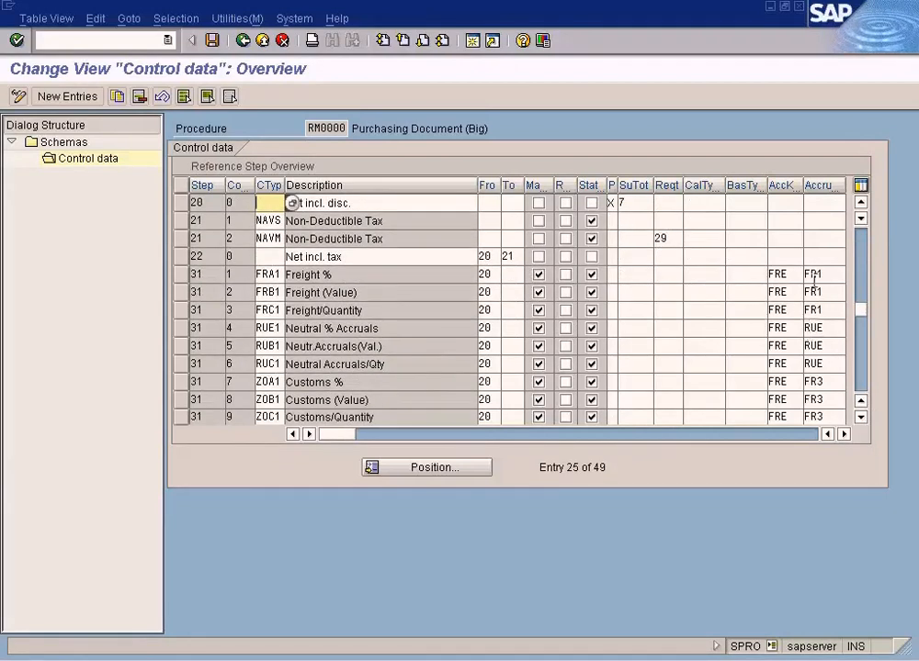
{"action": "left_click", "coordinate": [813, 276]}
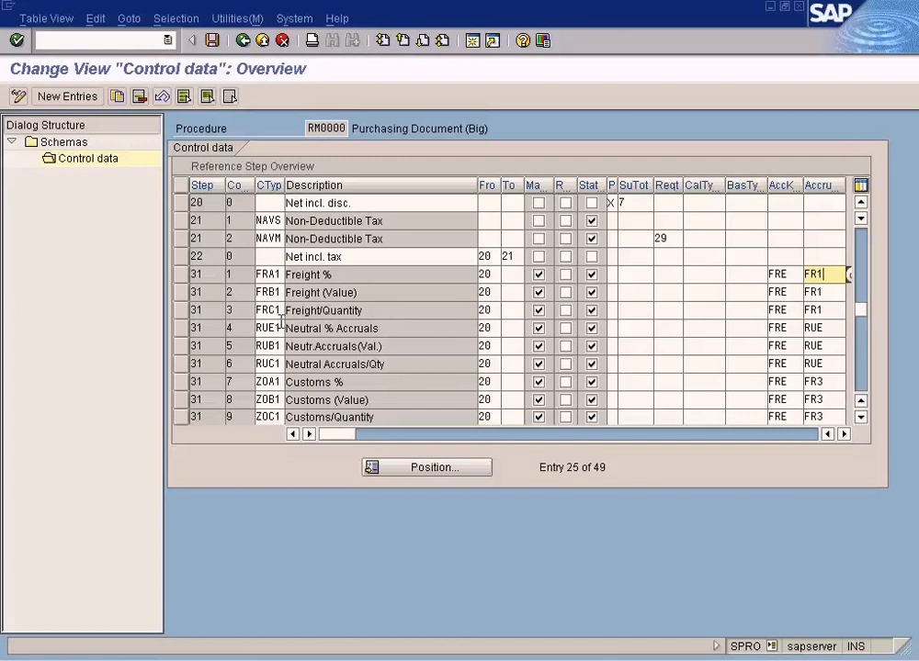
Check the account key and accruals key of the Customs (Value) condition type ZOB1
{"action": "left_click", "coordinate": [265, 400]}
{"action": "left_click", "coordinate": [359, 395]}
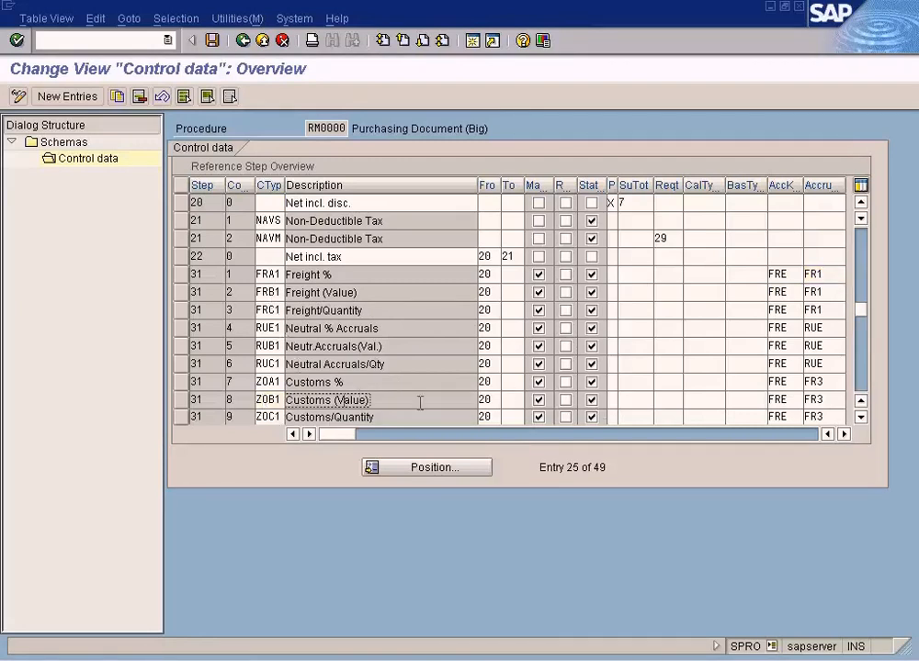
{"action": "double_click", "coordinate": [795, 397]}
{"action": "left_click", "coordinate": [818, 400]}
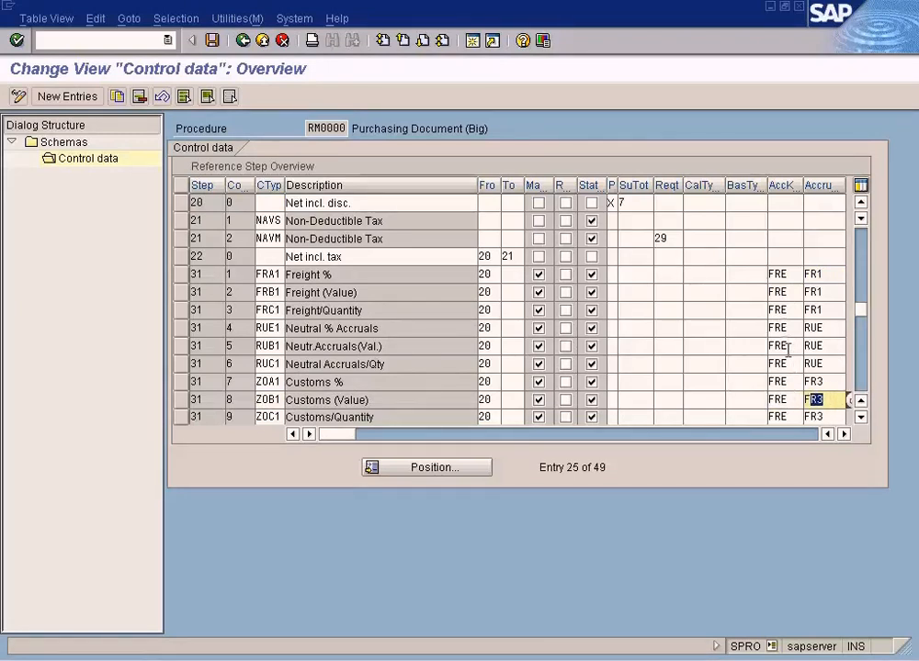
Check the account key fields of the Net incl. tax, Non-Deductible Tax and Confirmed Price rows
{"action": "left_click", "coordinate": [791, 251]}
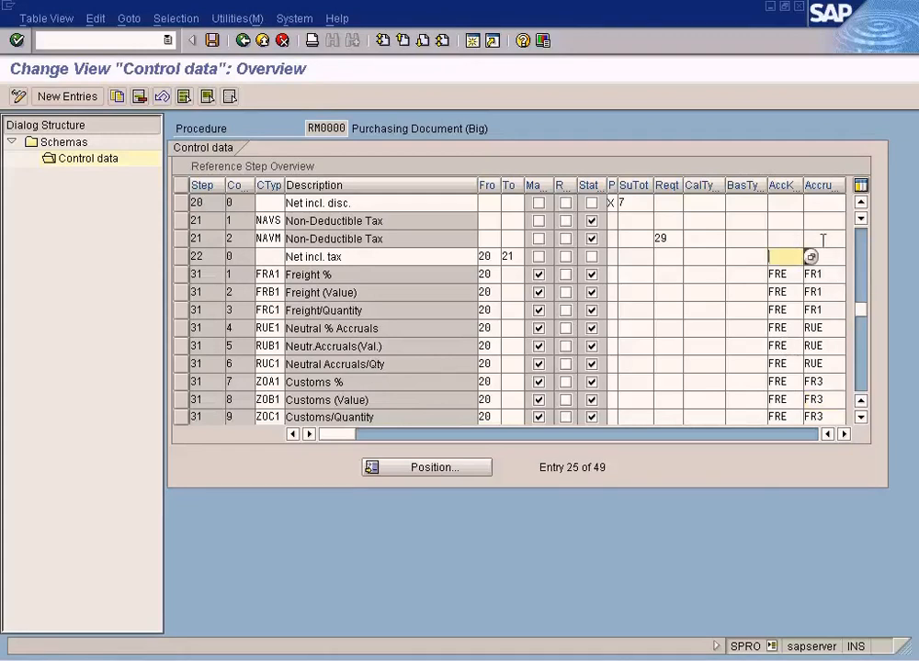
{"action": "key", "text": "Up"}
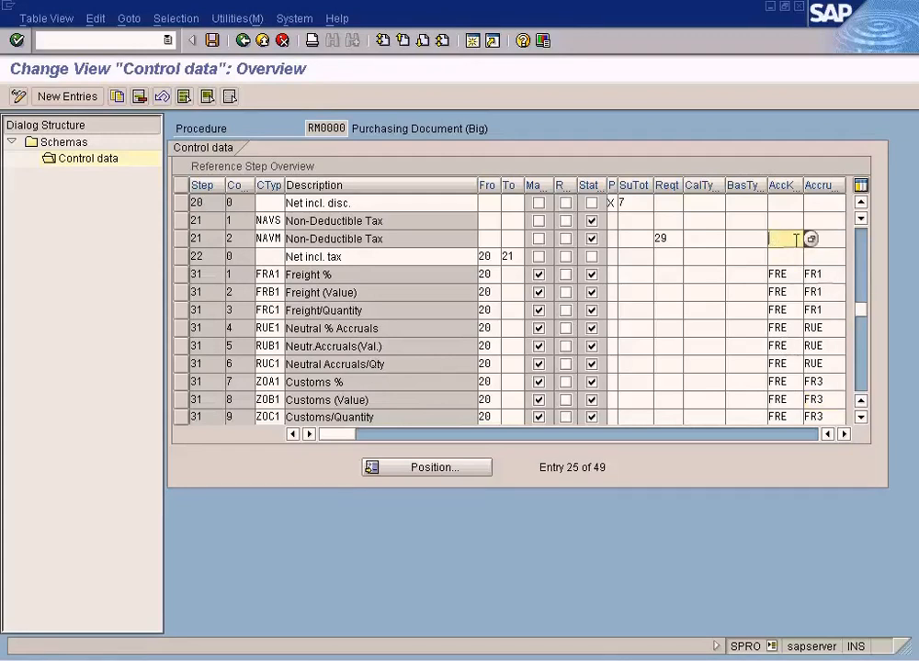
{"action": "left_click", "coordinate": [861, 204]}
{"action": "left_click", "coordinate": [861, 204]}
{"action": "left_click", "coordinate": [861, 204]}
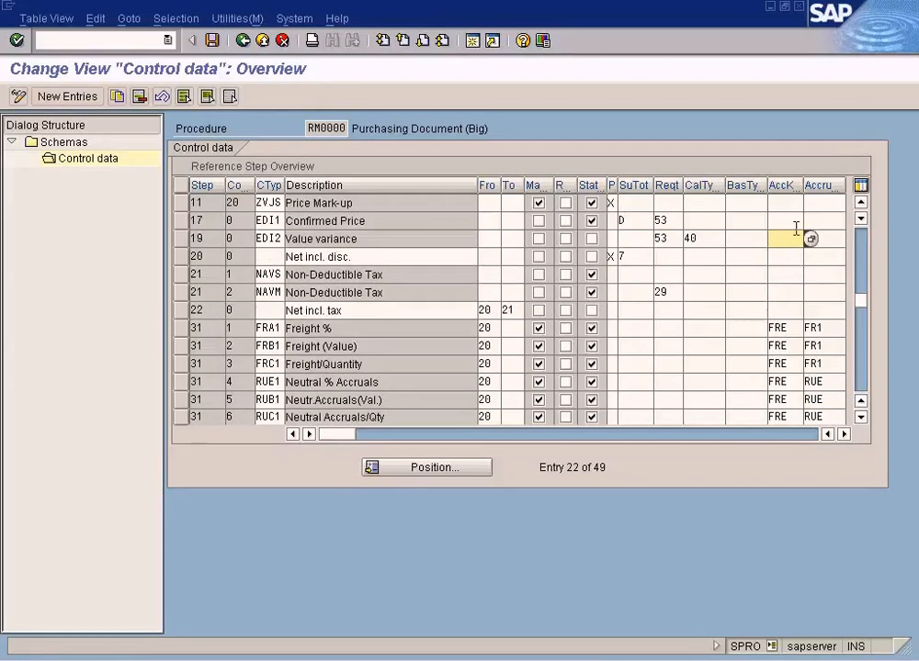
{"action": "left_click", "coordinate": [795, 227]}
Check the account key and accruals fields of the Gross Price condition type PB00 at the start of the schema
{"action": "left_click", "coordinate": [861, 204]}
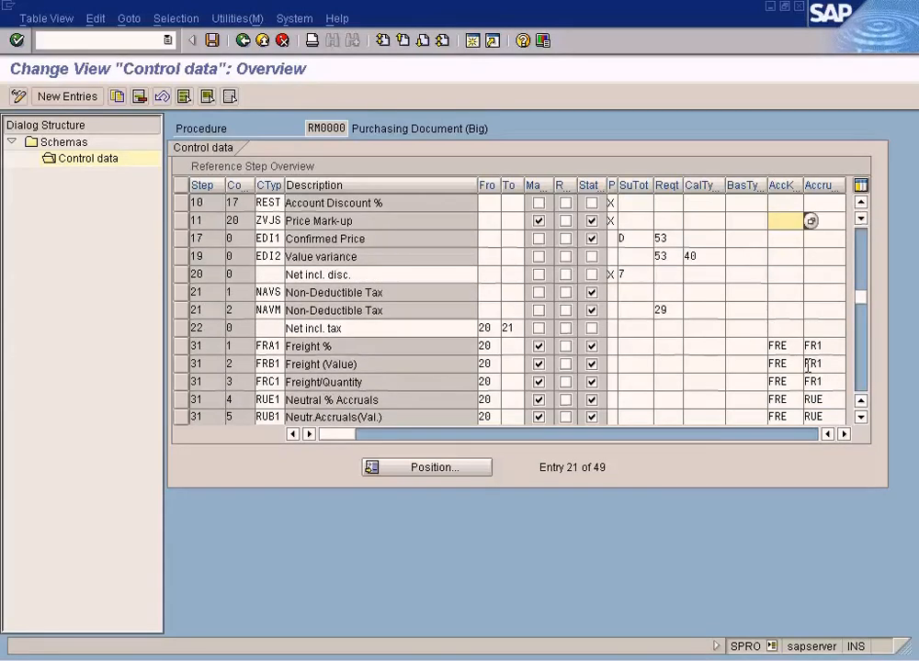
{"action": "left_click", "coordinate": [861, 204]}
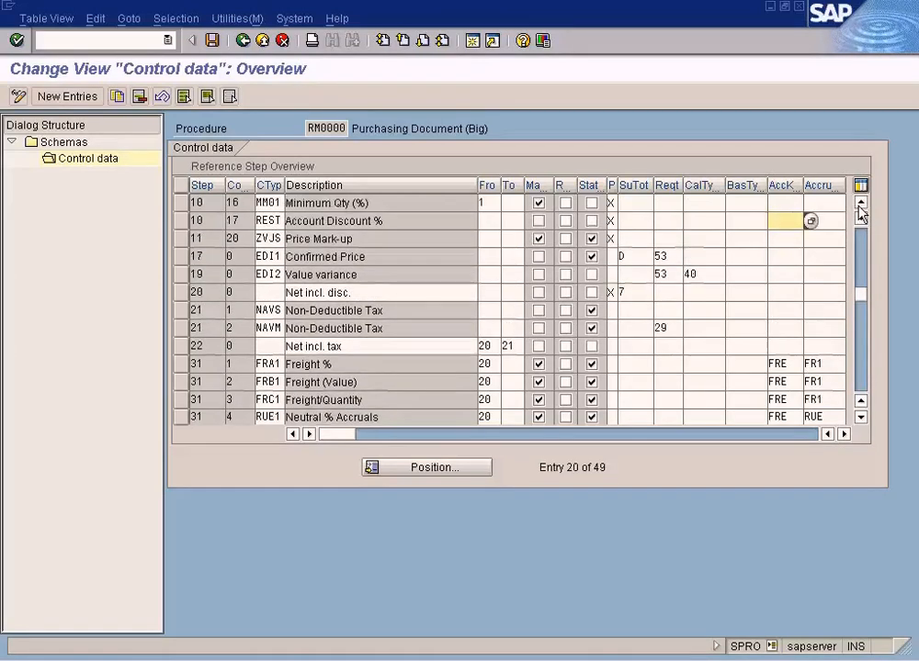
{"action": "left_click", "coordinate": [861, 204]}
{"action": "left_click", "coordinate": [861, 204]}
{"action": "left_click", "coordinate": [860, 204]}
{"action": "left_click", "coordinate": [861, 204]}
{"action": "left_click", "coordinate": [861, 204]}
{"action": "left_click", "coordinate": [861, 204]}
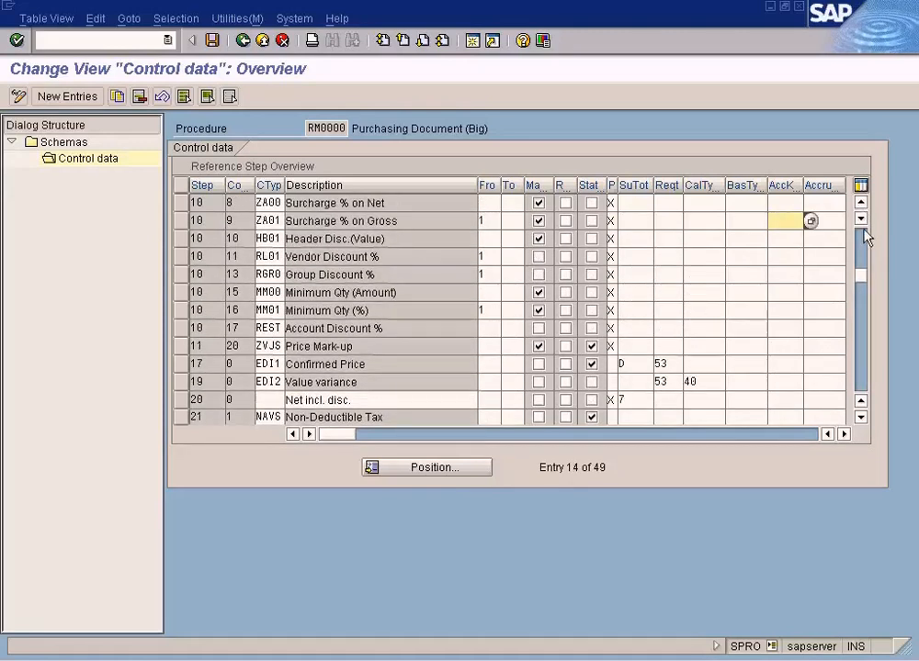
{"action": "left_click", "coordinate": [859, 231]}
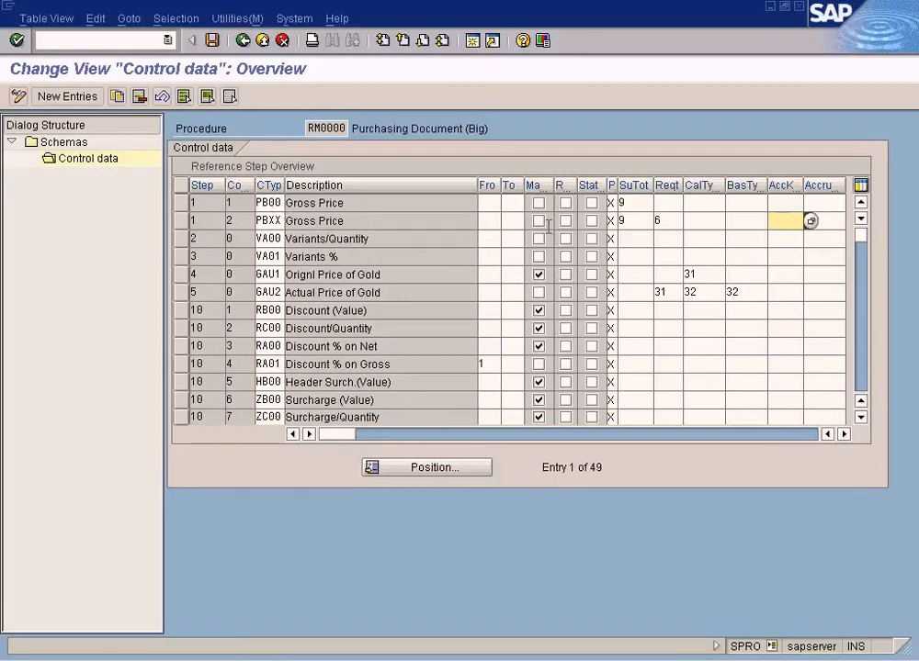
{"action": "left_click", "coordinate": [777, 203]}
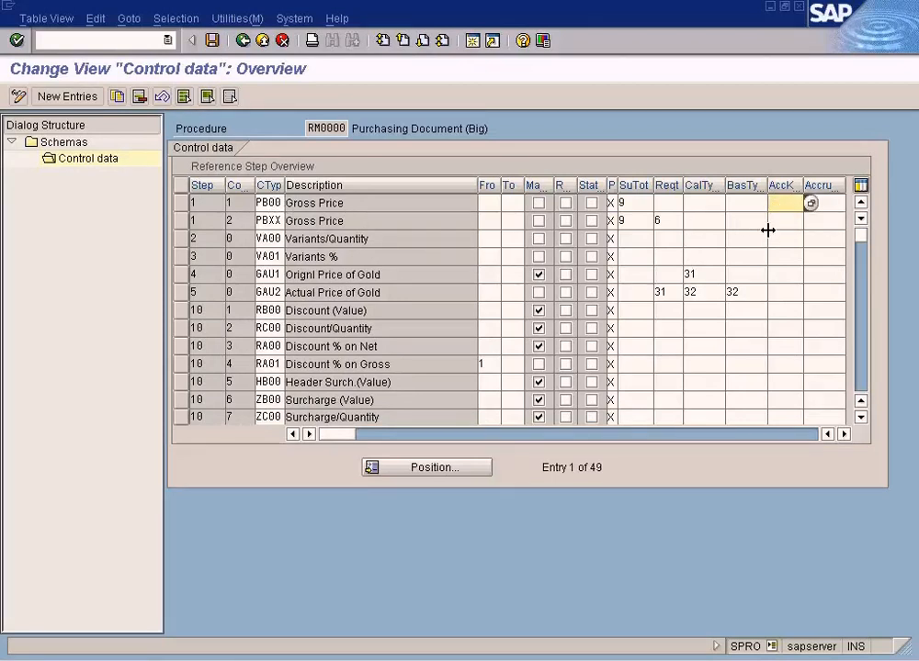
{"action": "left_click", "coordinate": [825, 204]}
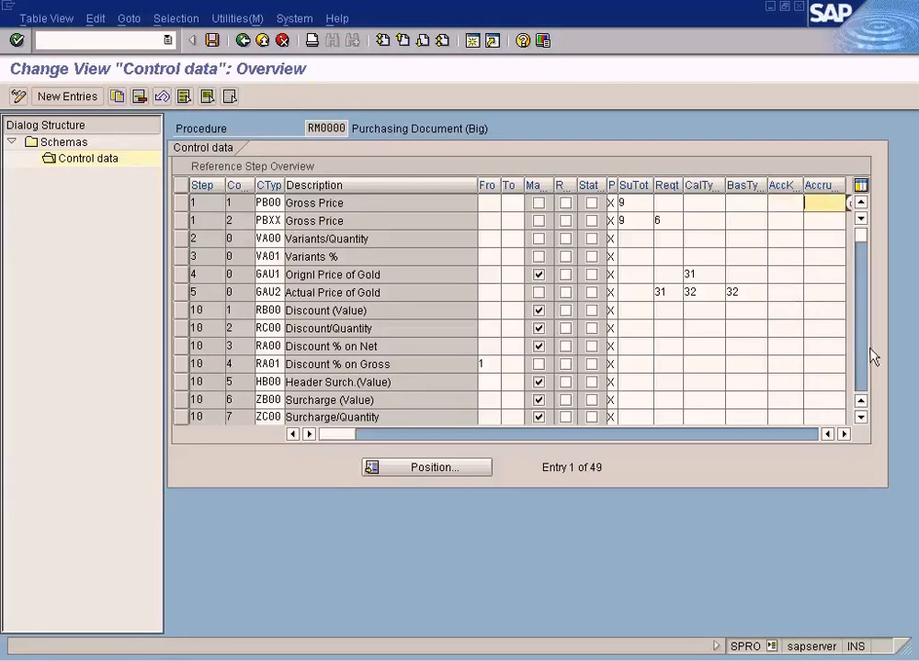
Look up the accruals key of the Rebates condition type A001 near the end of the schema
{"action": "left_click", "coordinate": [864, 380]}
{"action": "left_click", "coordinate": [864, 380]}
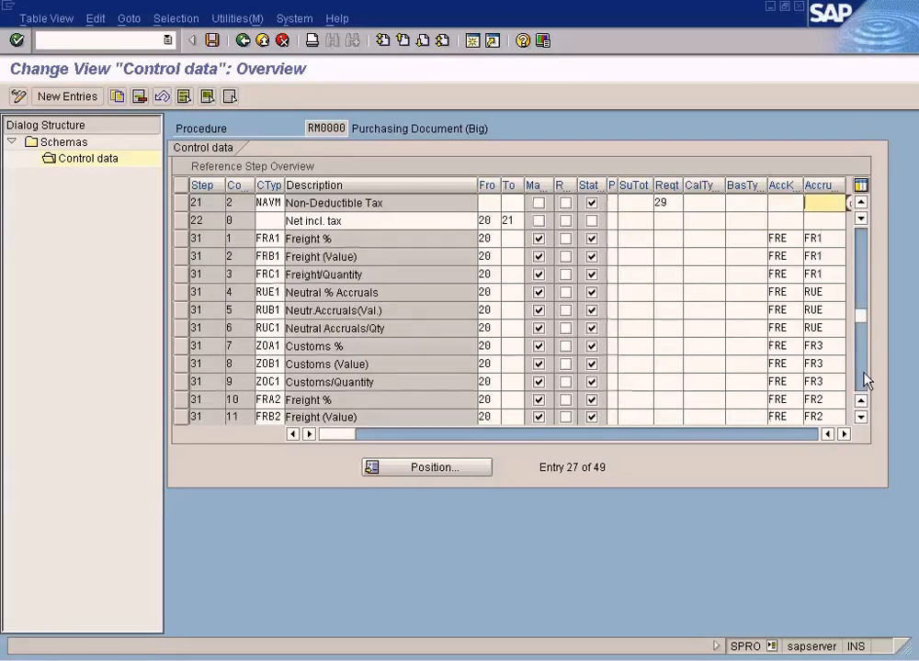
{"action": "left_click", "coordinate": [864, 380]}
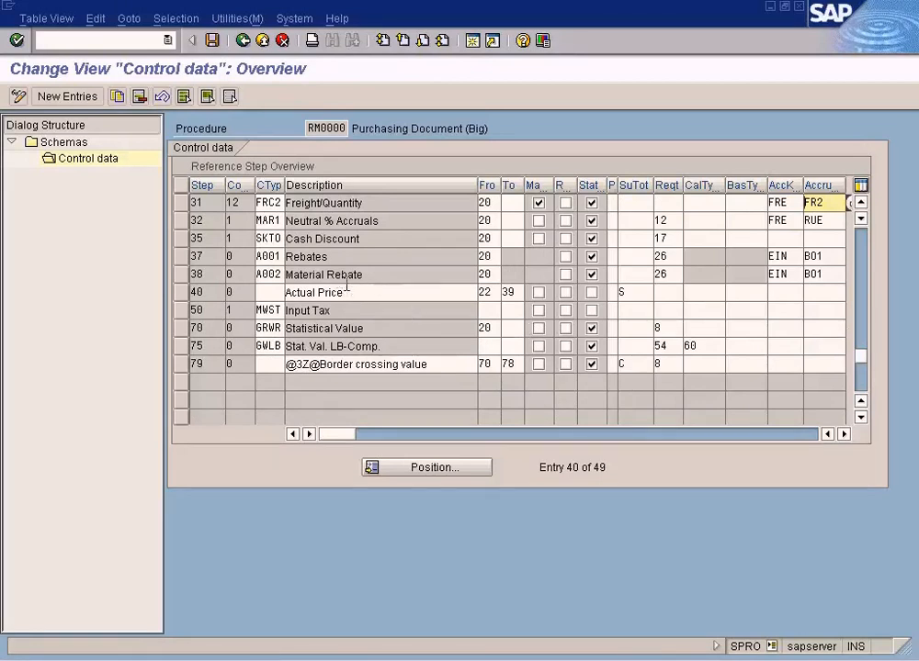
{"action": "left_click", "coordinate": [265, 257]}
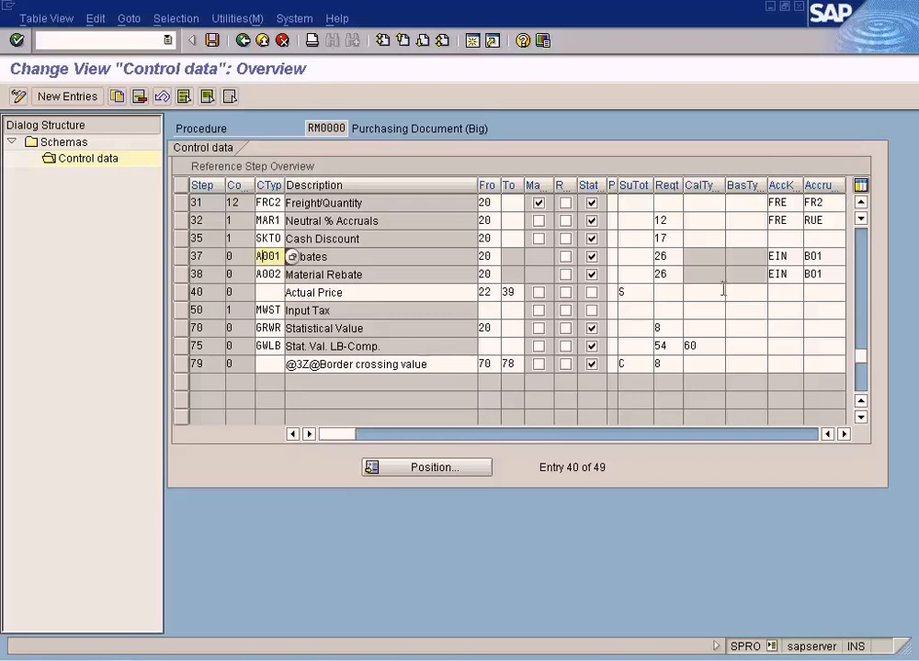
{"action": "double_click", "coordinate": [838, 258]}
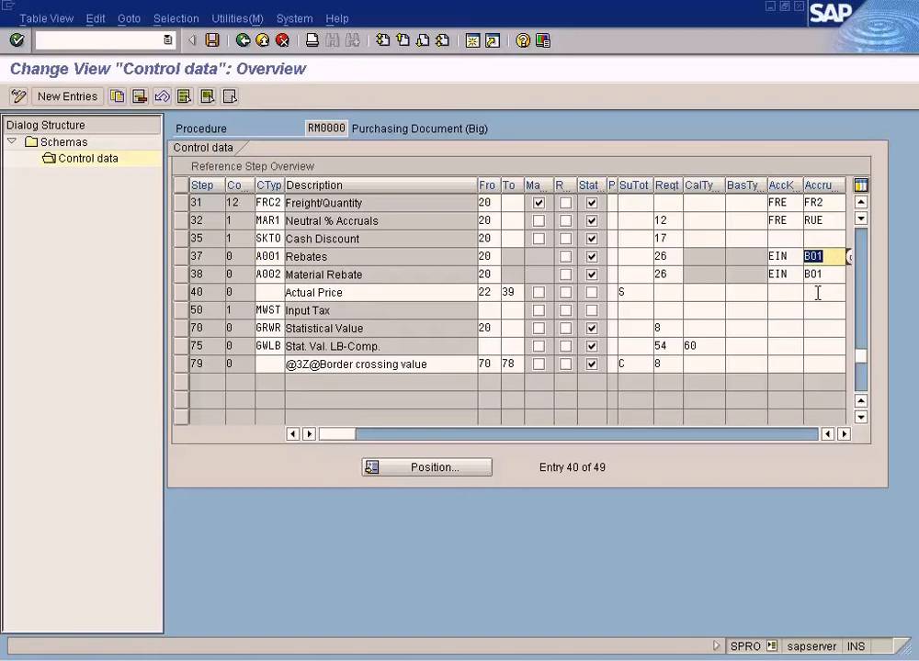
Find transaction BO1 in the automatic posting procedures and compare it with the accruals key of the Rebates row in schema RM0000
{"action": "left_click", "coordinate": [298, 658]}
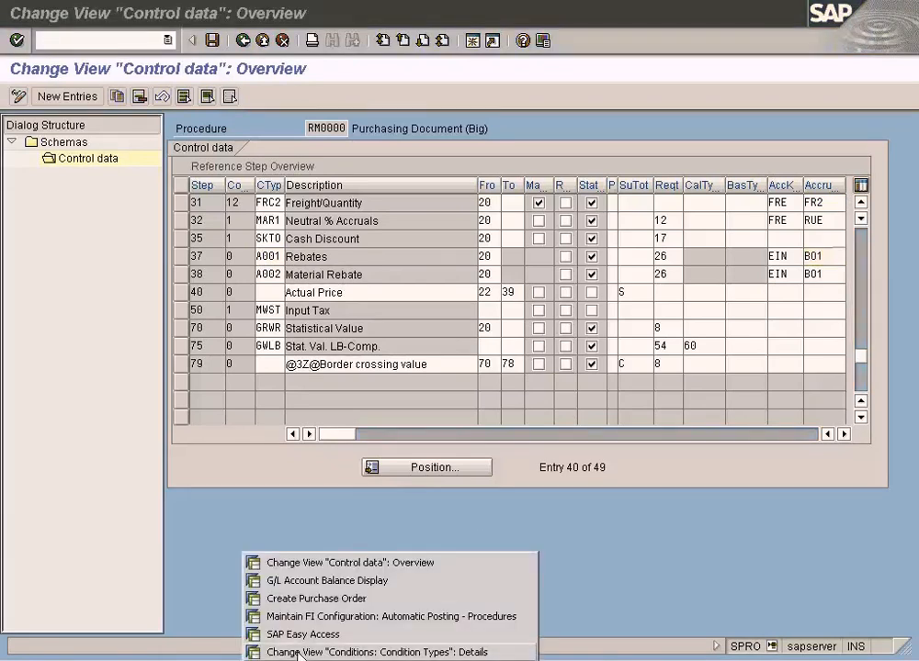
{"action": "left_click", "coordinate": [333, 617]}
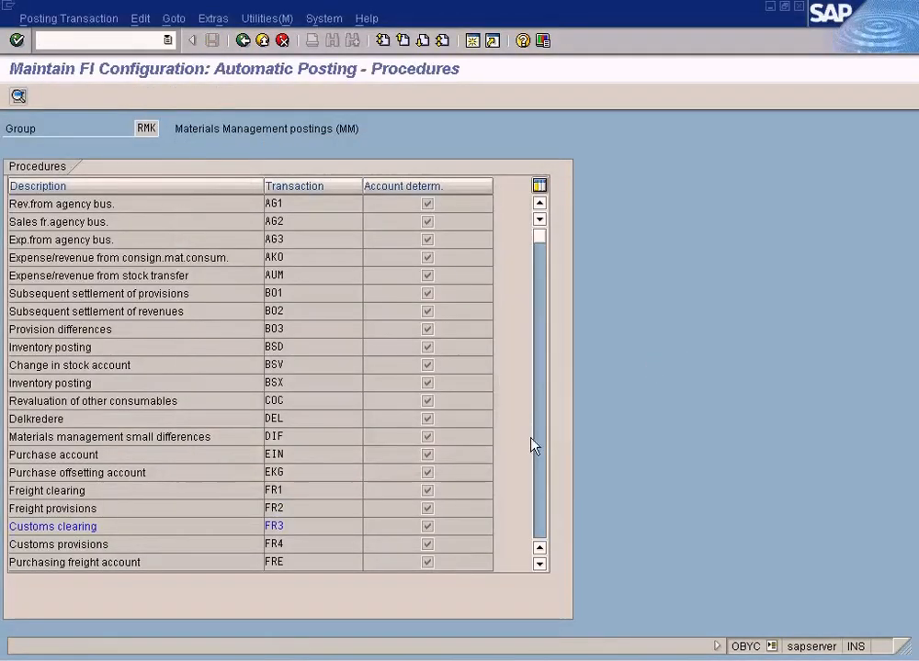
{"action": "double_click", "coordinate": [299, 293]}
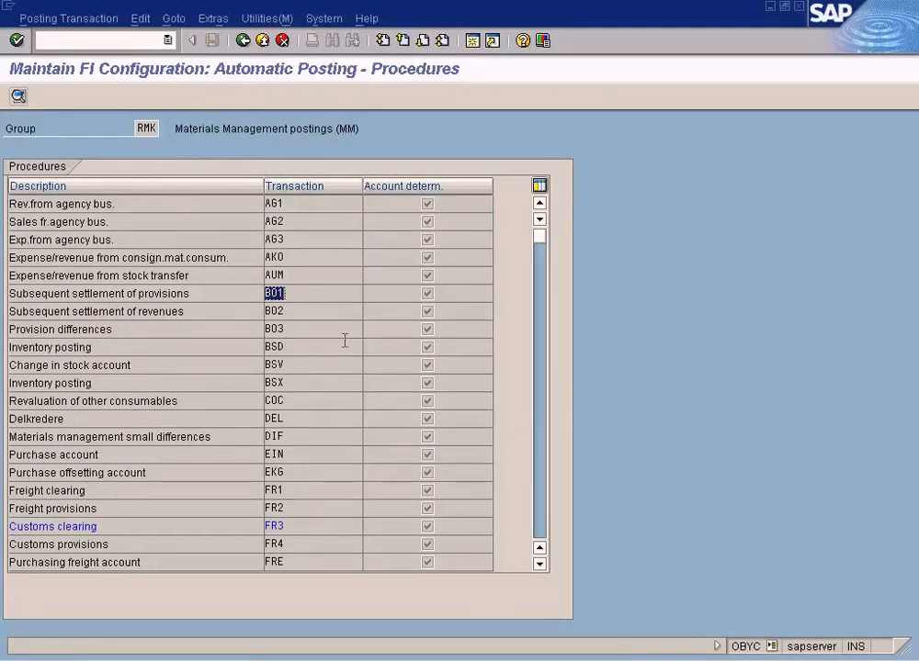
{"action": "key", "text": "alt+Tab"}
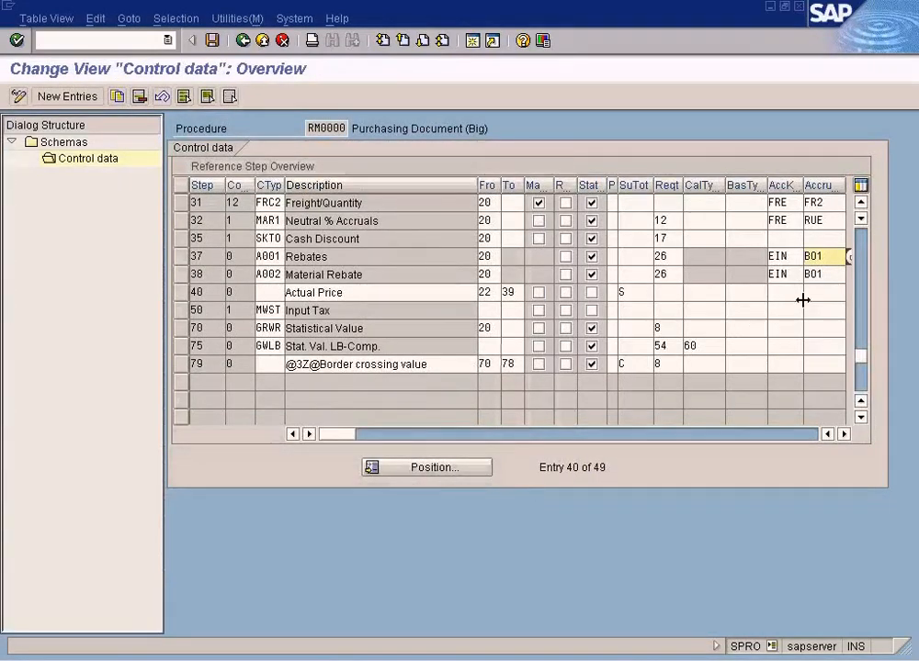
{"action": "double_click", "coordinate": [820, 258]}
{"action": "key", "text": "alt+Tab"}
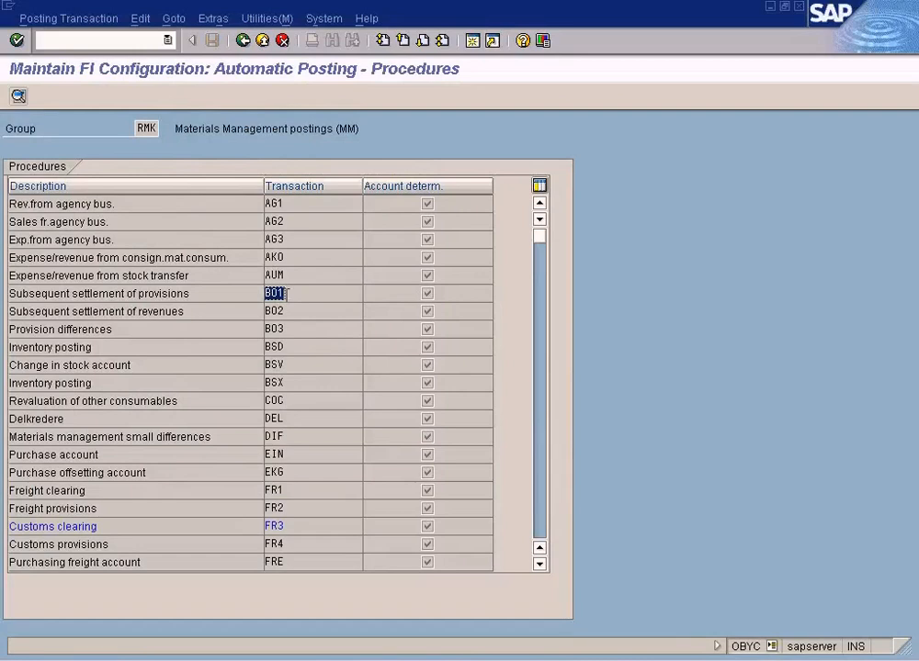
{"action": "key", "text": "alt+Tab"}
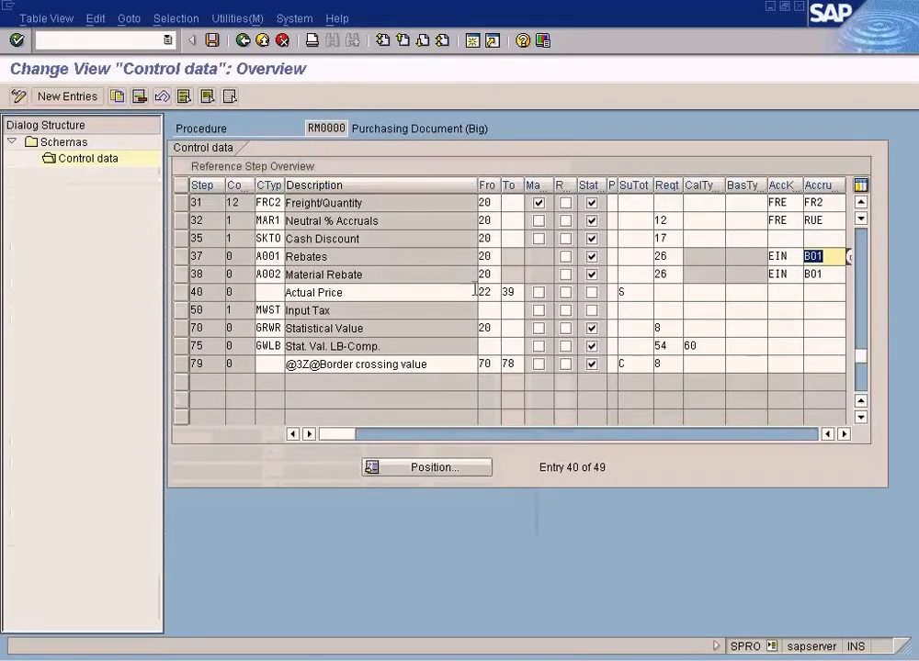
Try to add the Rebates condition type A001 to the pricing elements of the TYRE-A item in the new purchase order
{"action": "double_click", "coordinate": [259, 256]}
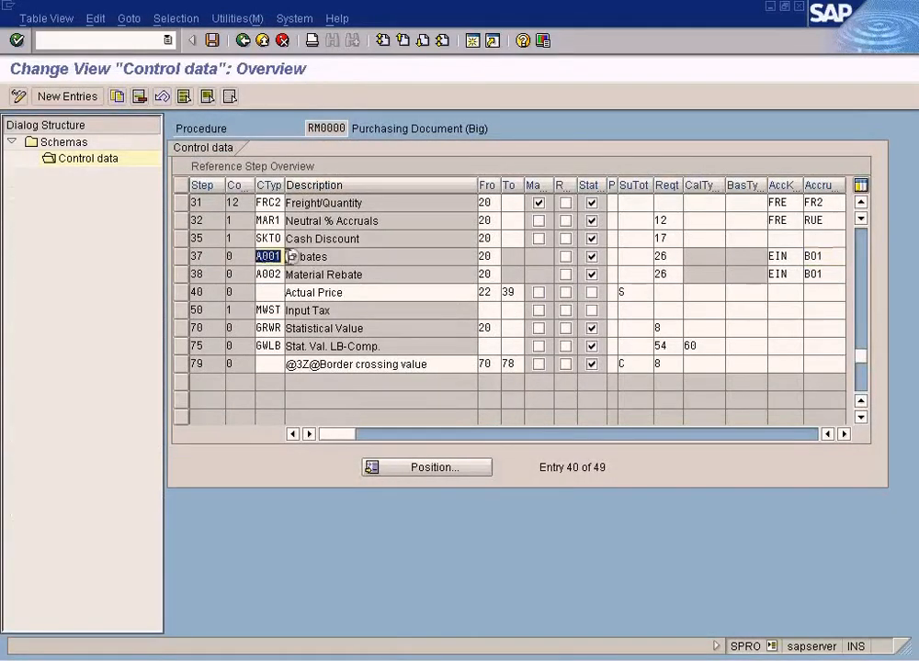
{"action": "left_click", "coordinate": [306, 656]}
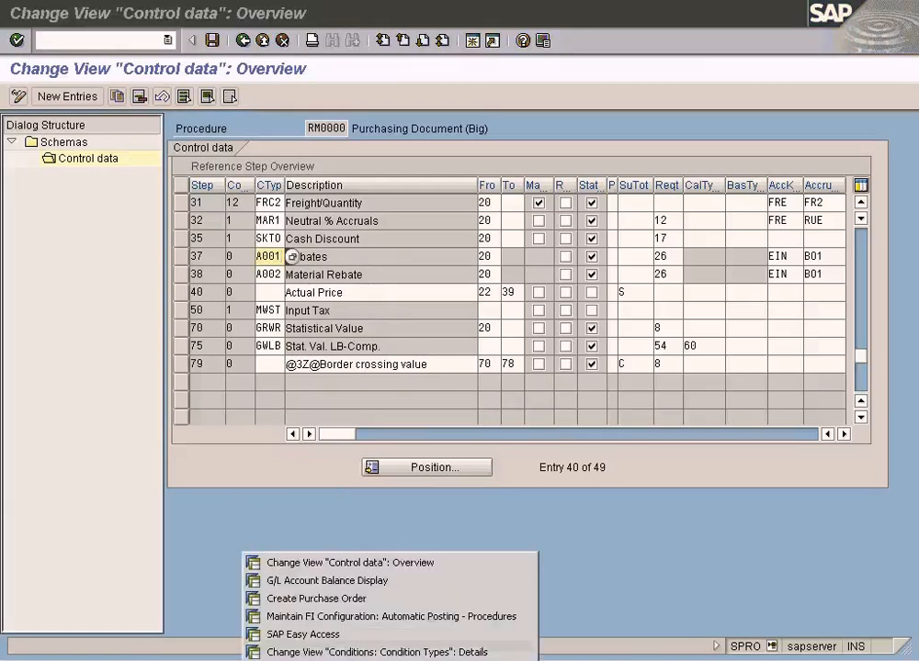
{"action": "left_click", "coordinate": [327, 597]}
{"action": "left_click_drag", "start_coordinate": [312, 464], "coordinate": [218, 457]}
{"action": "type", "text": "A001"}
{"action": "key", "text": "Return"}
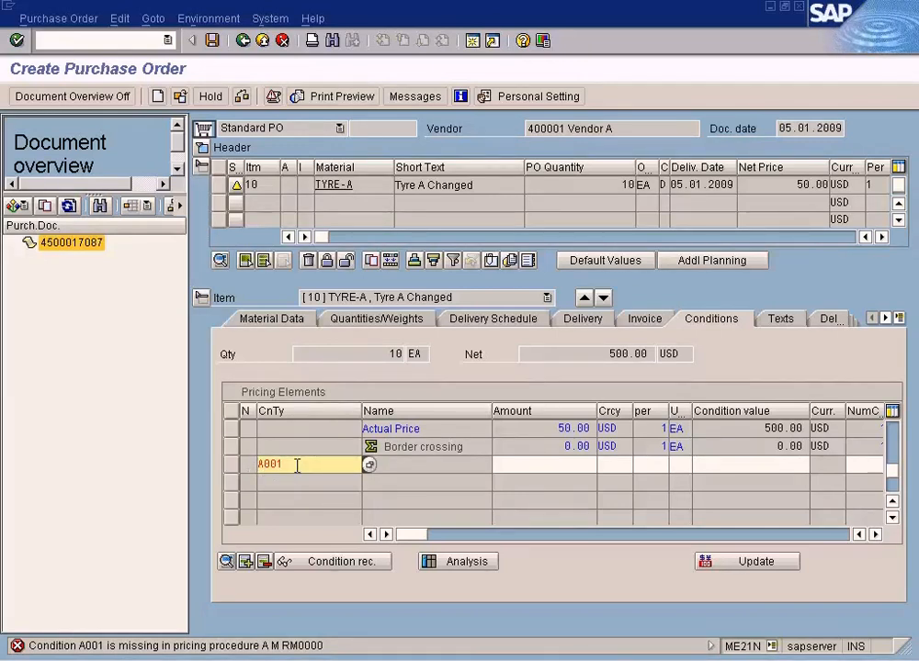
Review schema RM0000's control data from the Rebates row back up to the first entry and return to the schemas overview
{"action": "key", "text": "alt+Tab"}
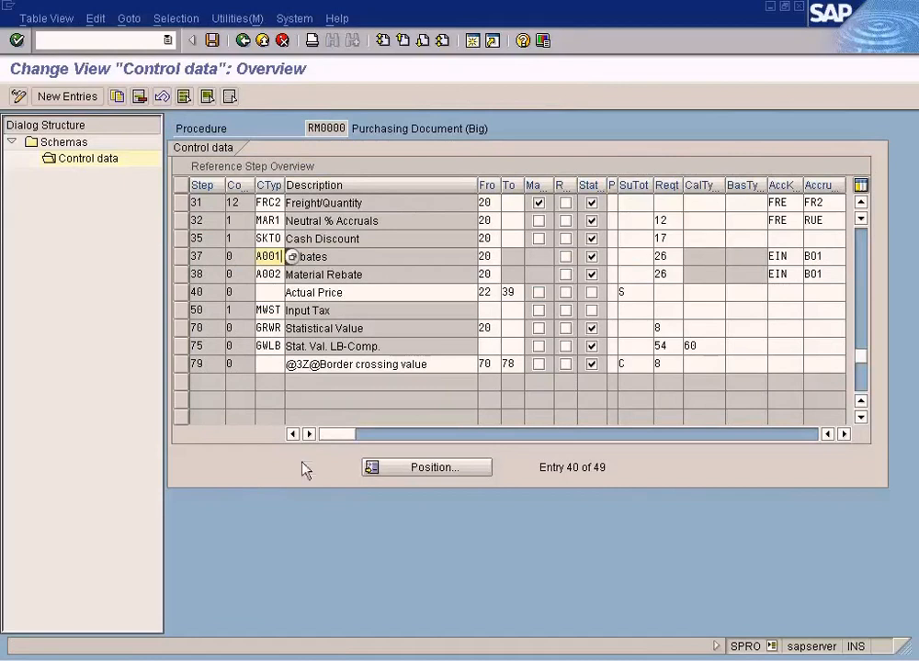
{"action": "left_click", "coordinate": [493, 257]}
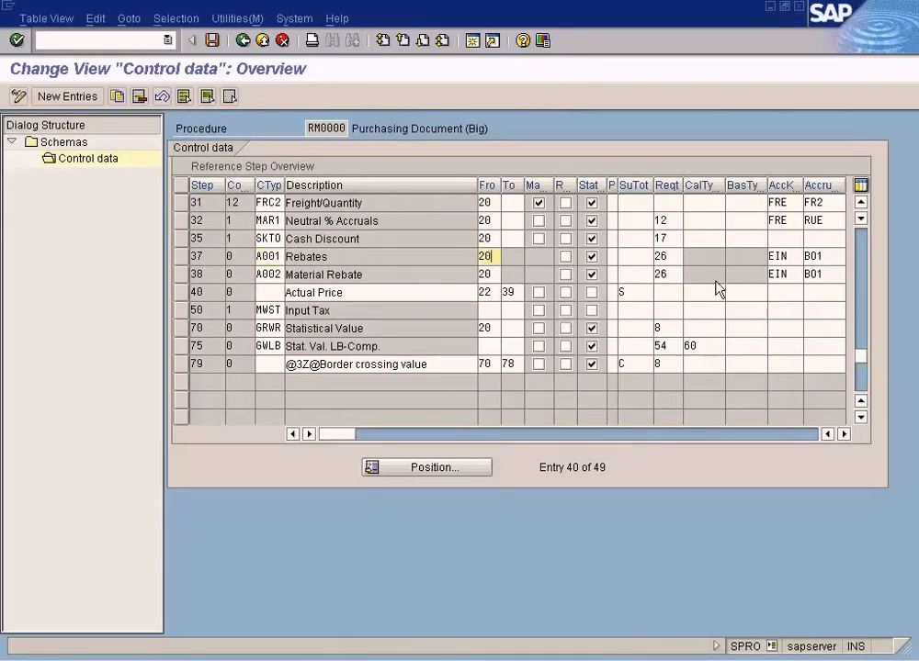
{"action": "left_click", "coordinate": [865, 244]}
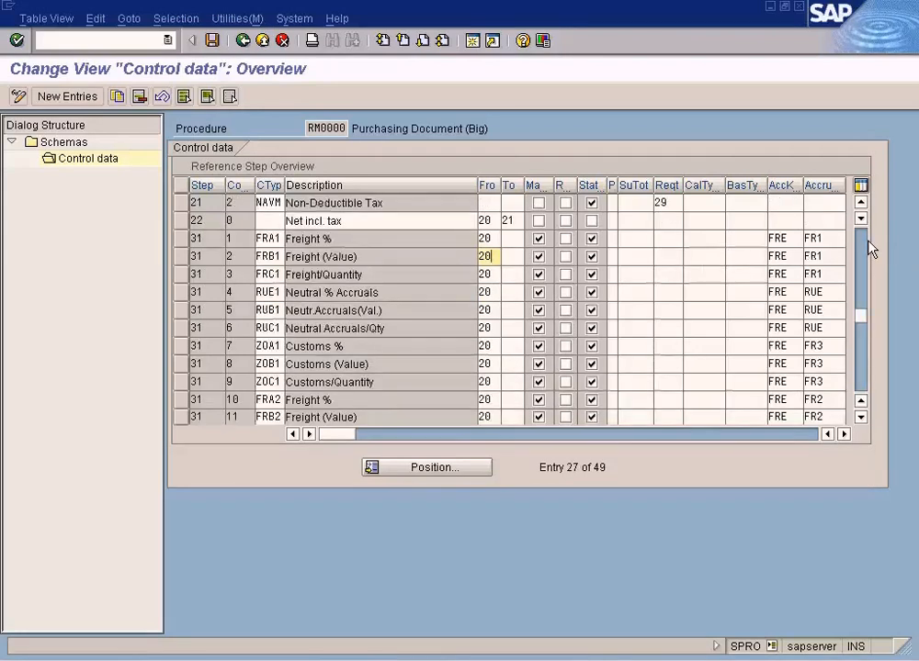
{"action": "left_click", "coordinate": [865, 244]}
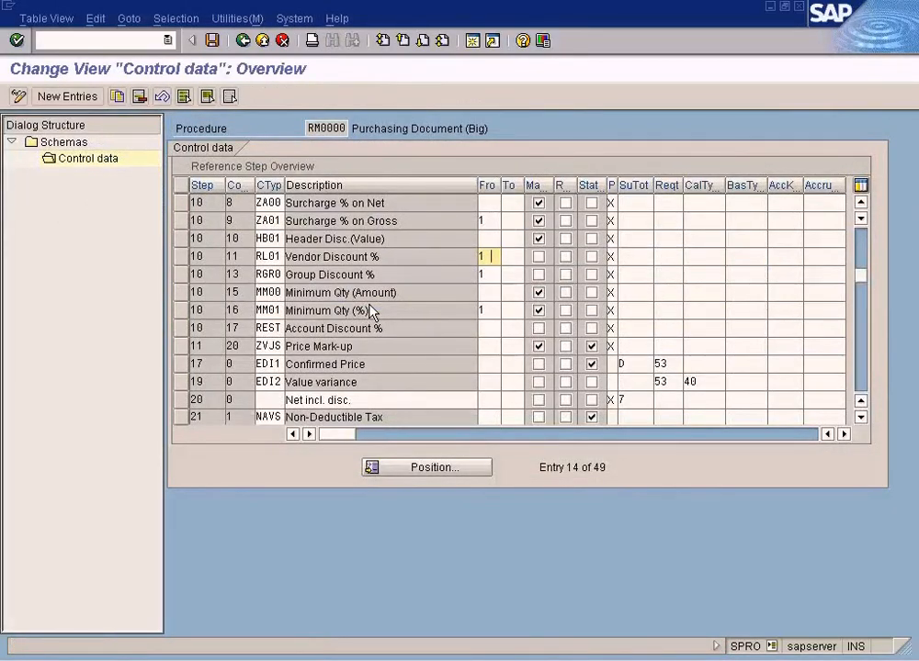
{"action": "left_click", "coordinate": [861, 248]}
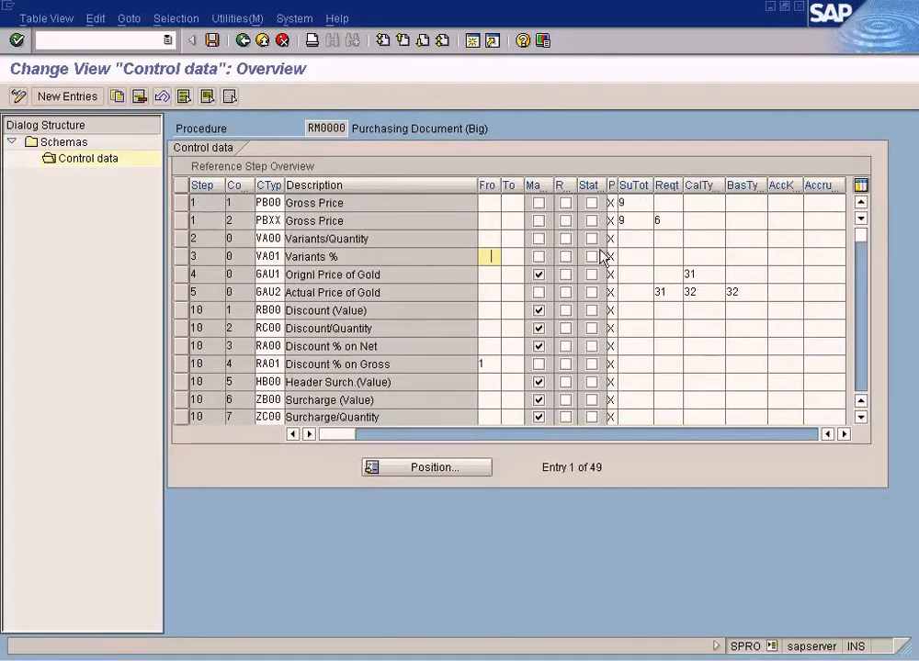
{"action": "left_click", "coordinate": [243, 40]}
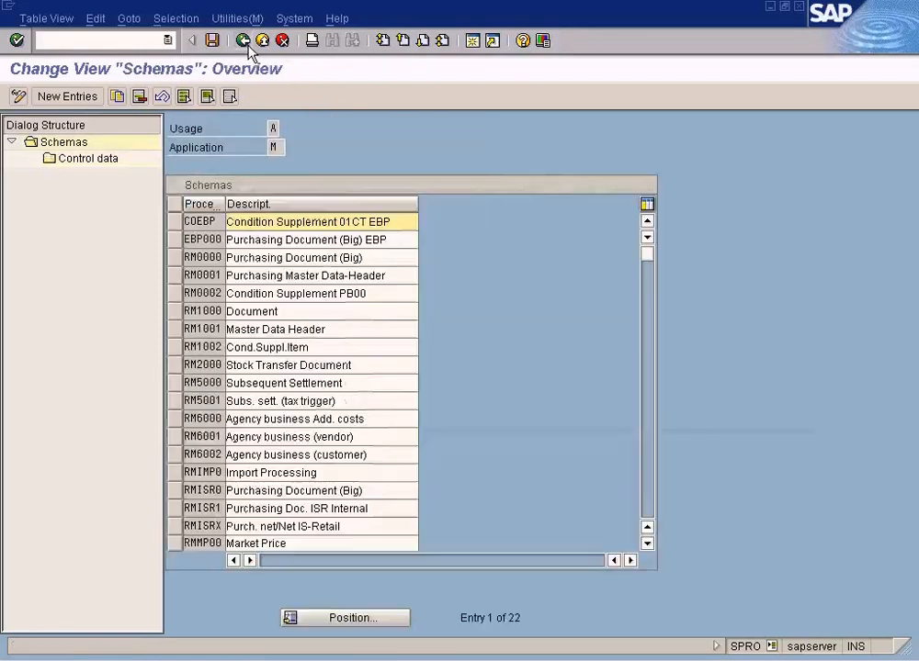